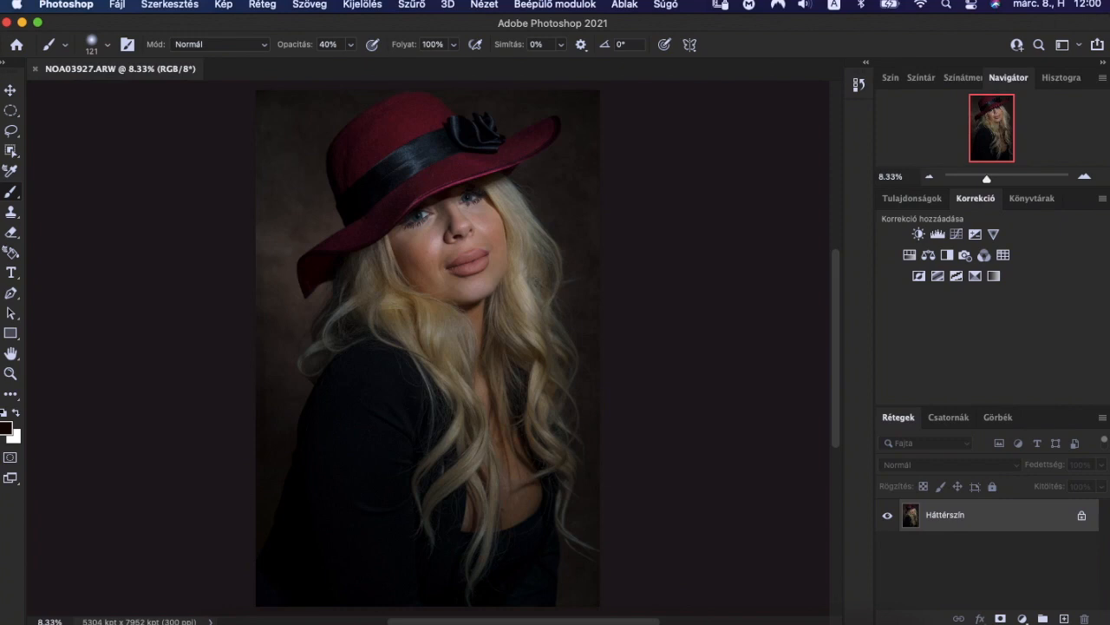
# Step: Duplicate the Háttérszín background layer twice and add an empty layer between the two copies
pyautogui.moveTo(946, 514); pyautogui.dragTo(1064, 618)
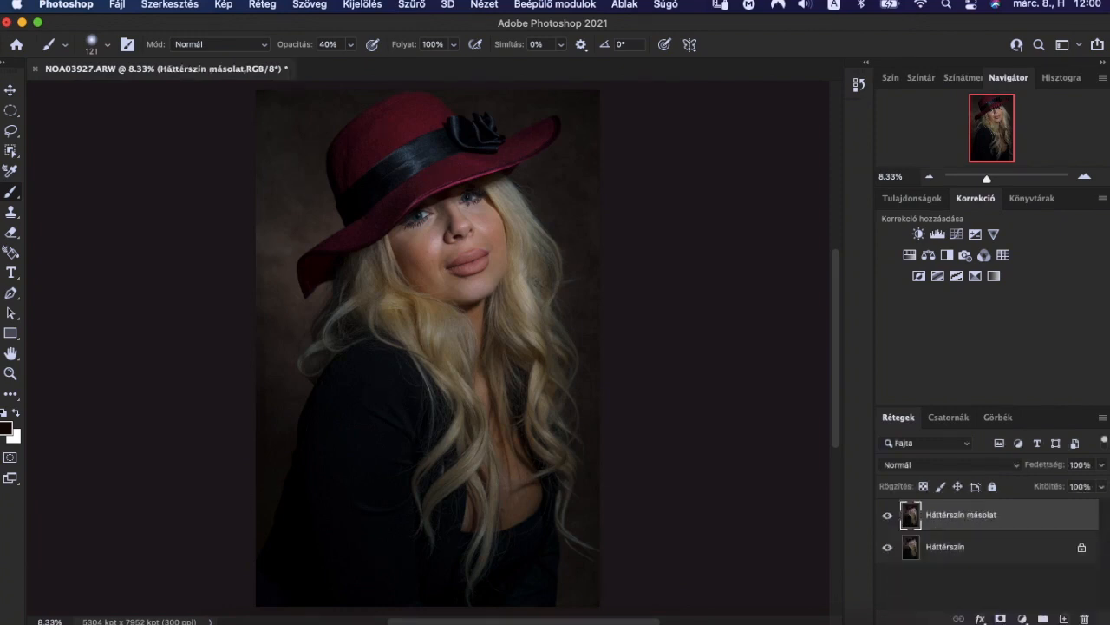
pyautogui.moveTo(945, 547); pyautogui.dragTo(1064, 619)
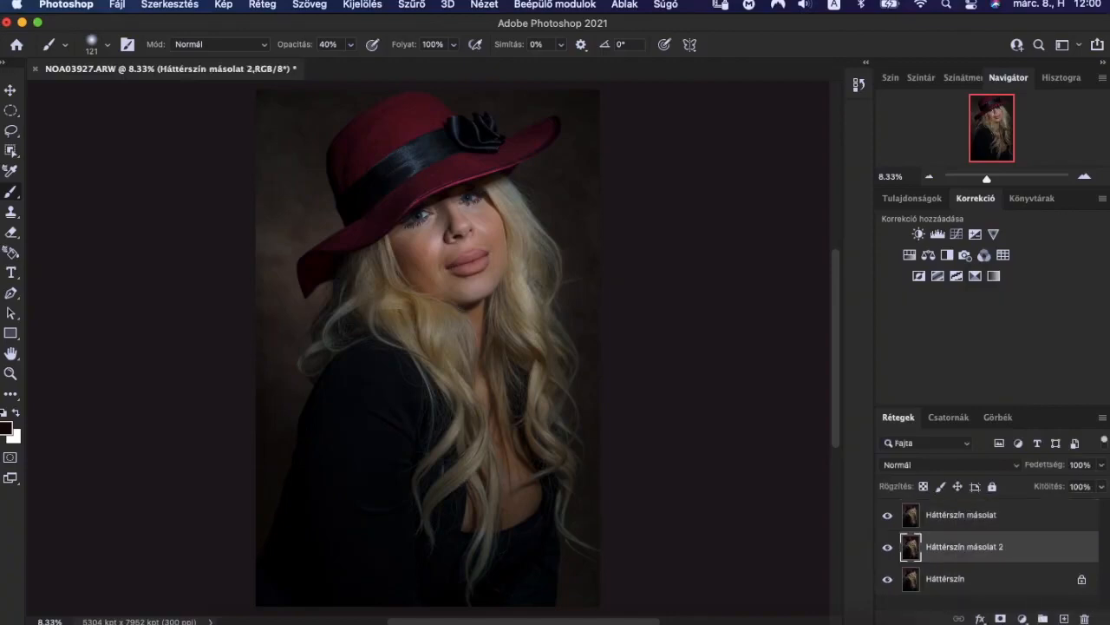
pyautogui.click(1063, 619)
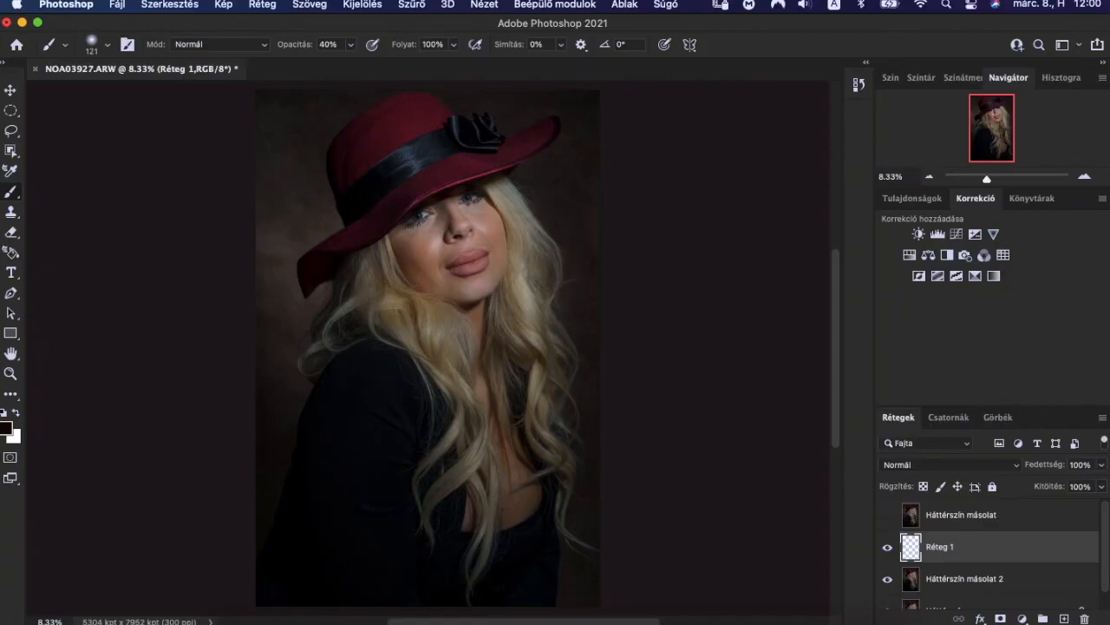
# Step: Start a Gaussian Blur on the Háttérszín másolat 2 layer and set its radius to 15 pixels
pyautogui.click(965, 578)
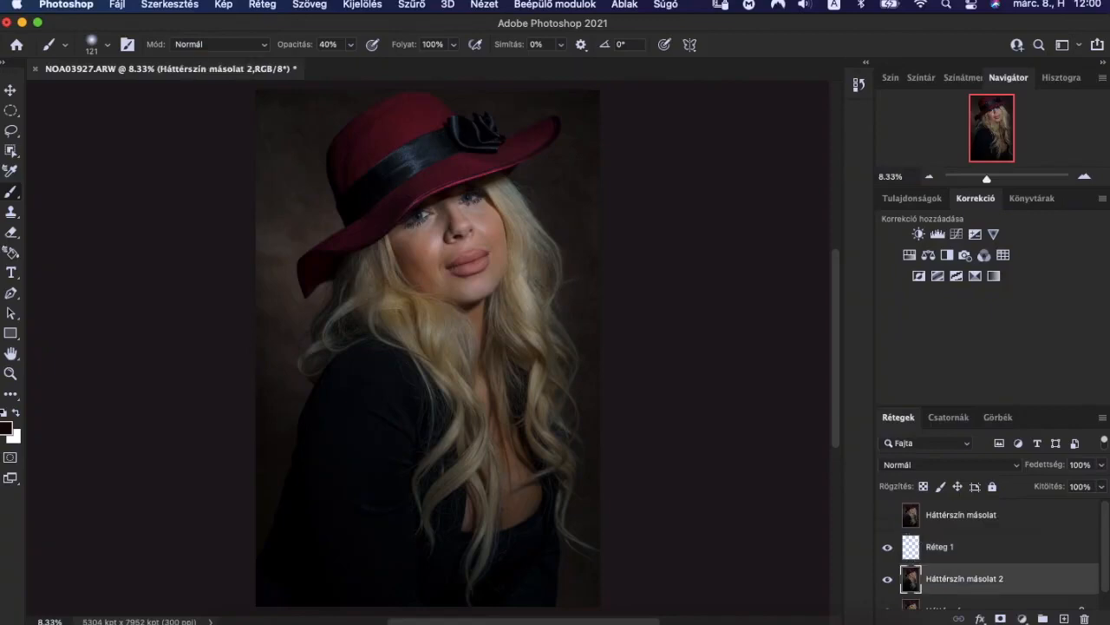
pyautogui.click(411, 4)
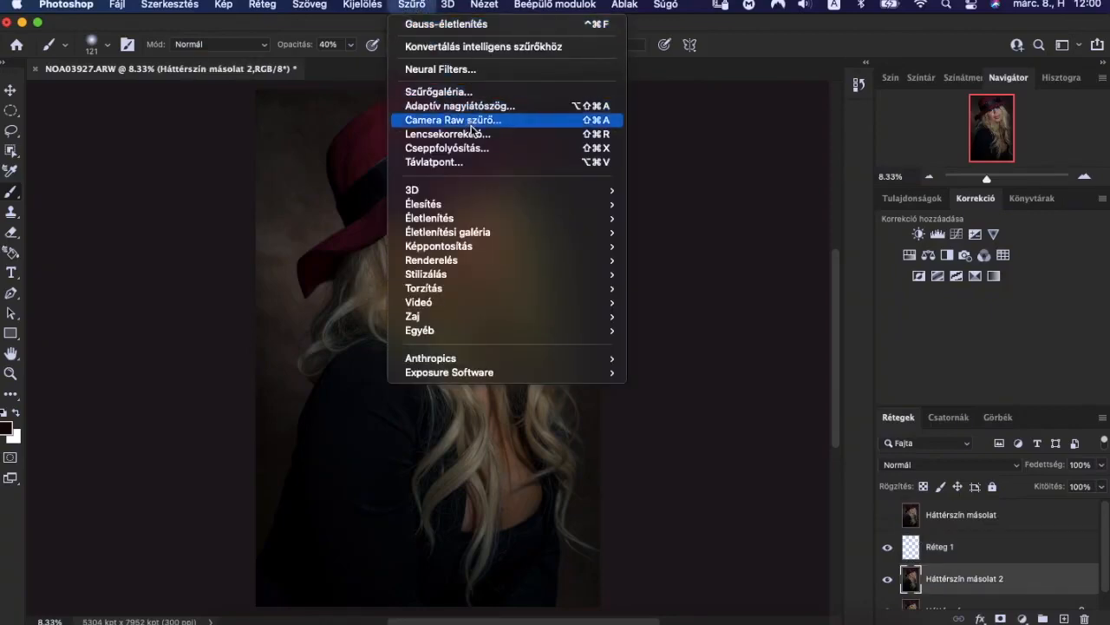
pyautogui.moveTo(511, 209)
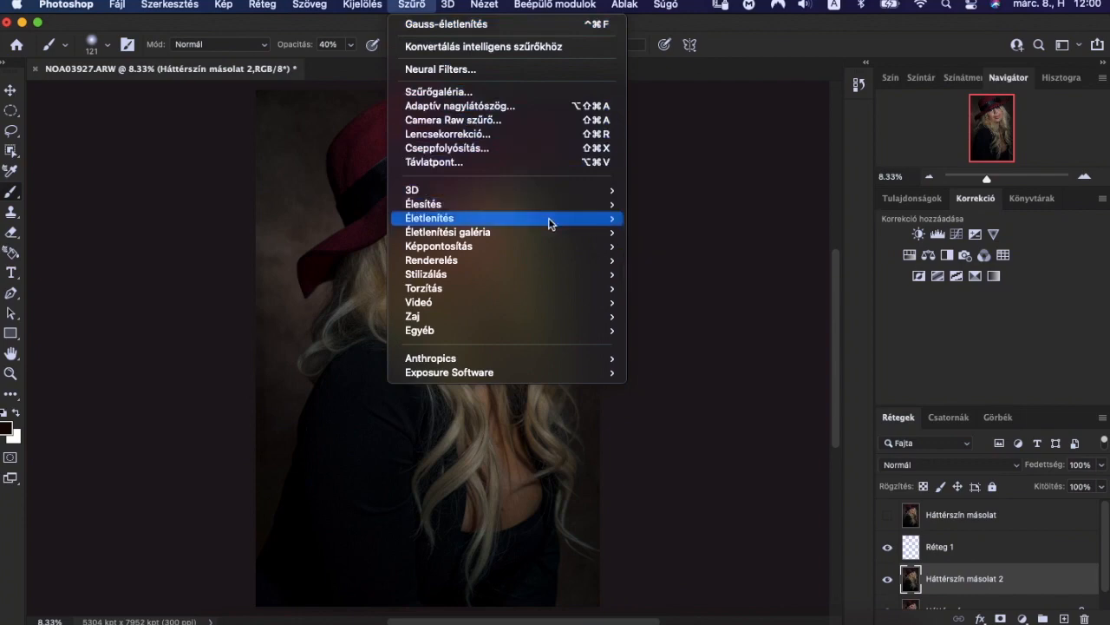
pyautogui.moveTo(548, 218)
pyautogui.click(692, 304)
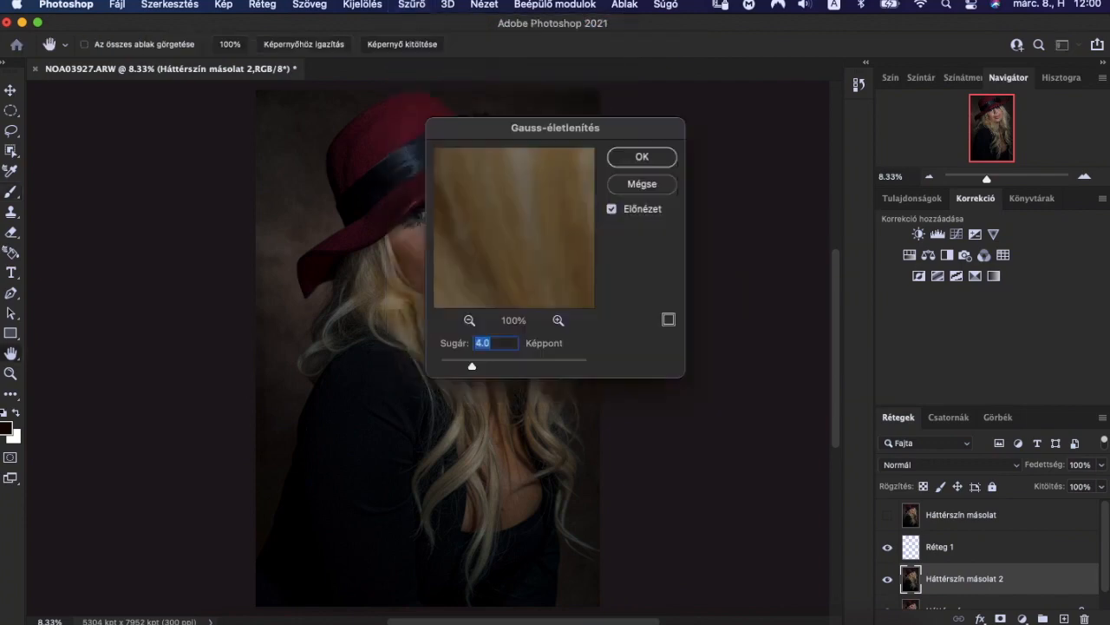
pyautogui.write('15')
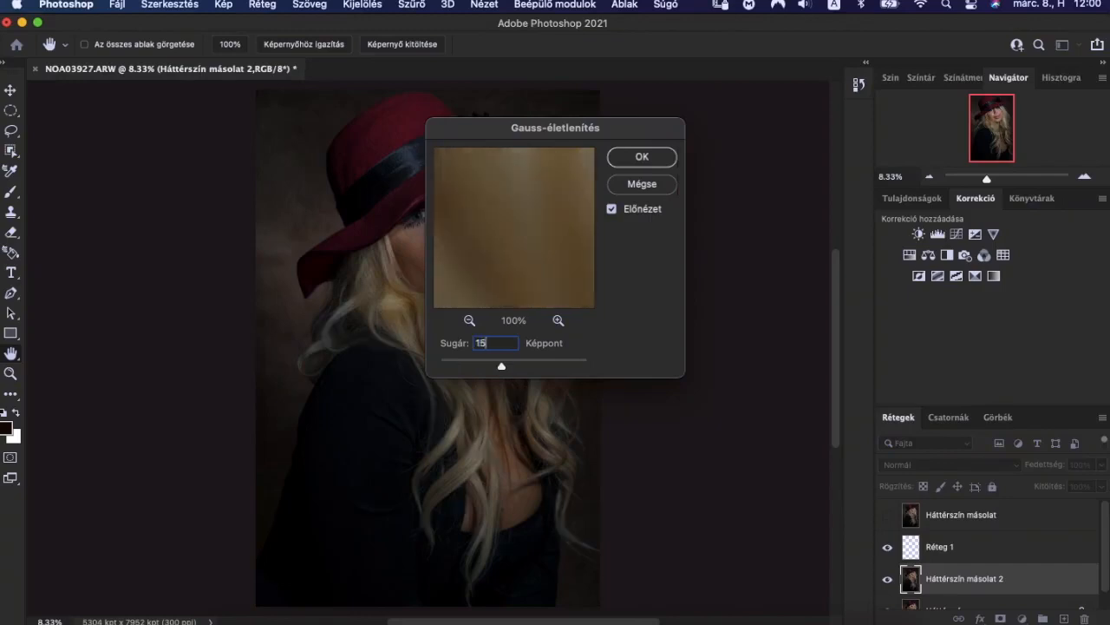
# Step: Check the blur on the skin around the nose and lips in the filter preview, and apply the Gaussian Blur
pyautogui.click(469, 321)
pyautogui.click(469, 321)
pyautogui.click(470, 321)
pyautogui.click(469, 321)
pyautogui.click(470, 321)
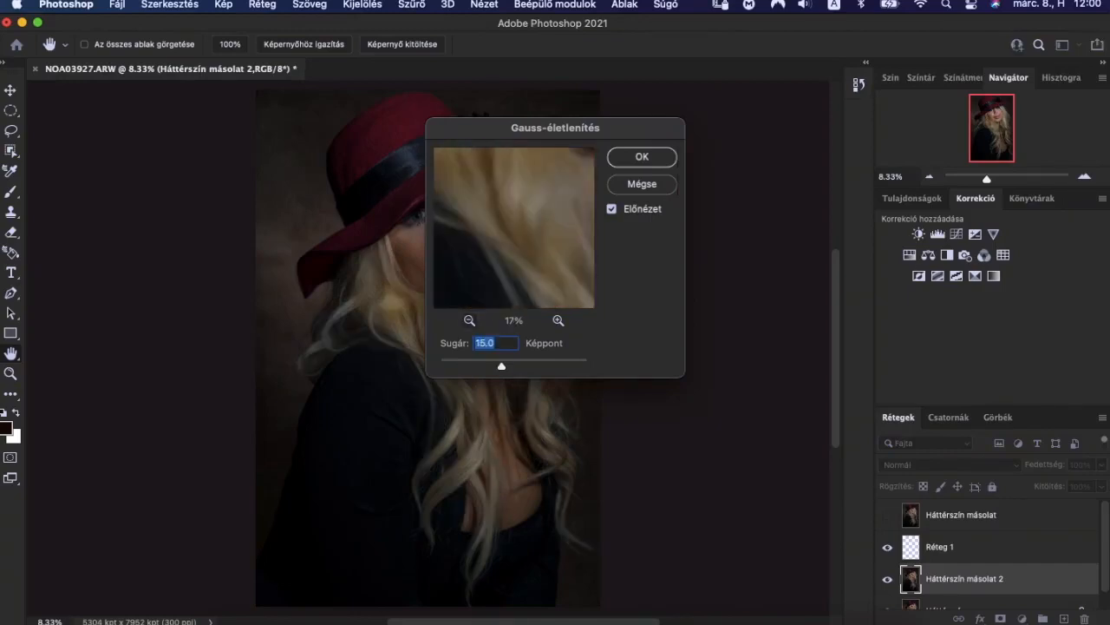
pyautogui.click(469, 321)
pyautogui.click(469, 321)
pyautogui.click(469, 321)
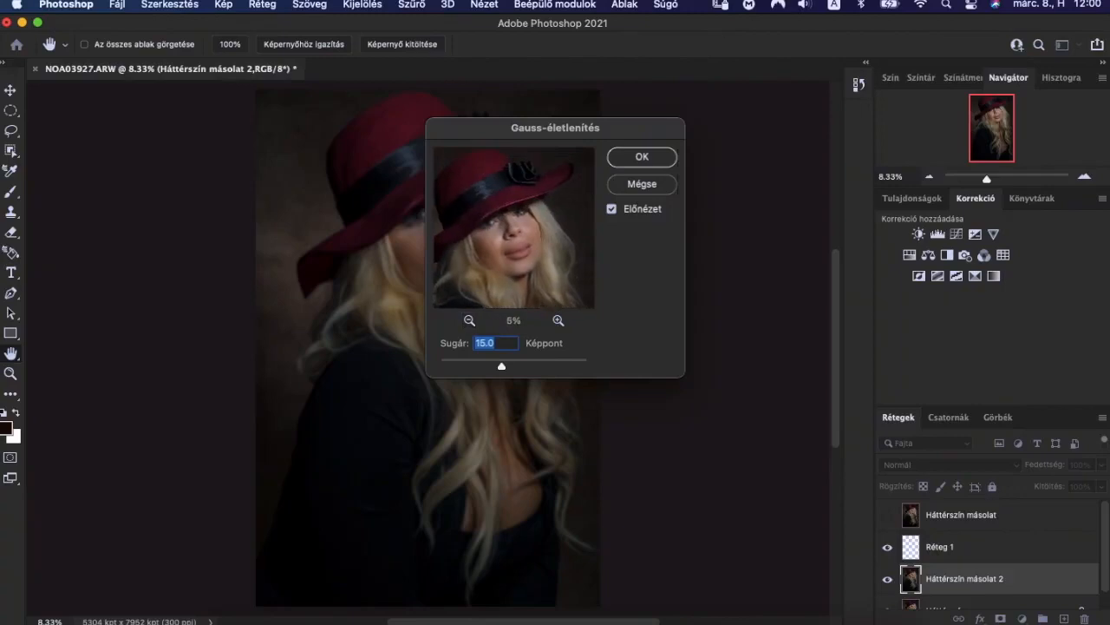
pyautogui.click(558, 321)
pyautogui.click(558, 321)
pyautogui.click(558, 321)
pyautogui.click(559, 321)
pyautogui.click(559, 321)
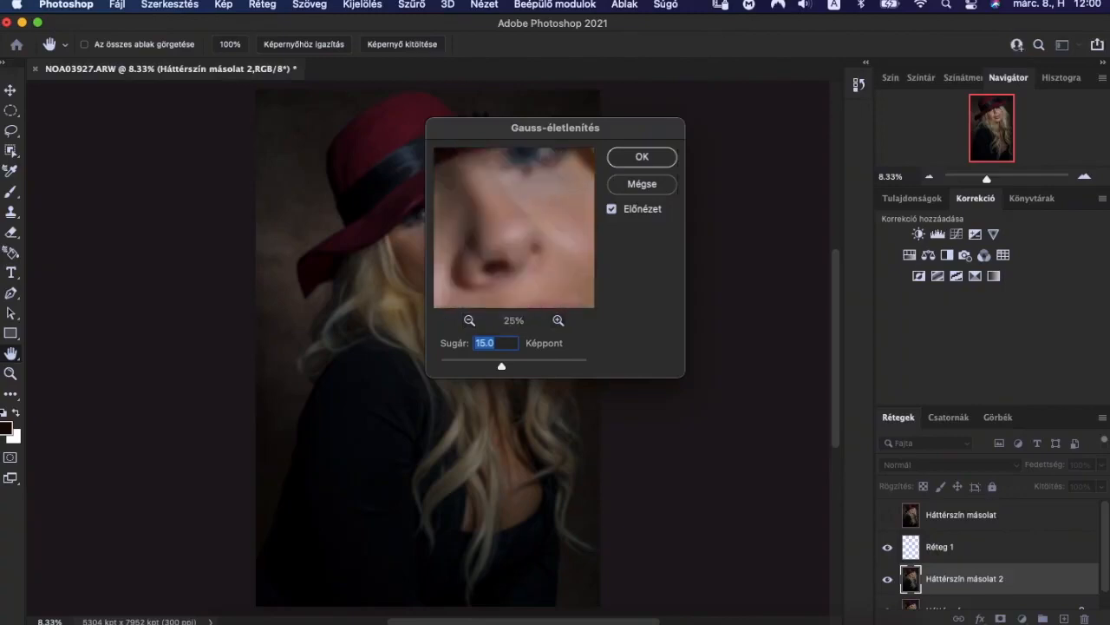
pyautogui.moveTo(499, 246); pyautogui.dragTo(539, 202)
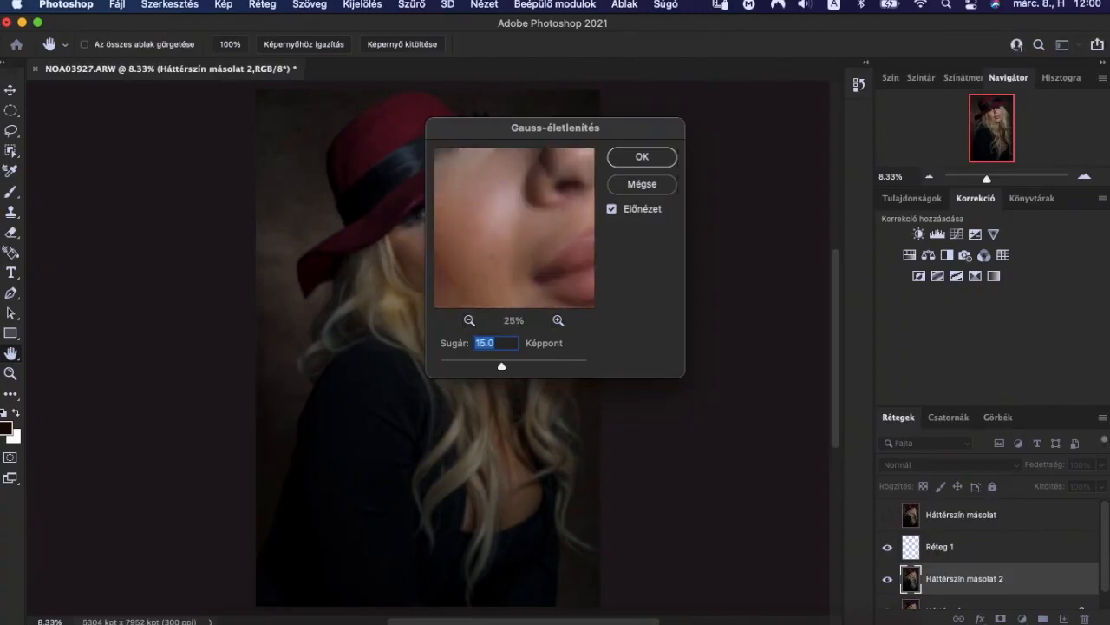
pyautogui.moveTo(538, 203); pyautogui.dragTo(490, 227)
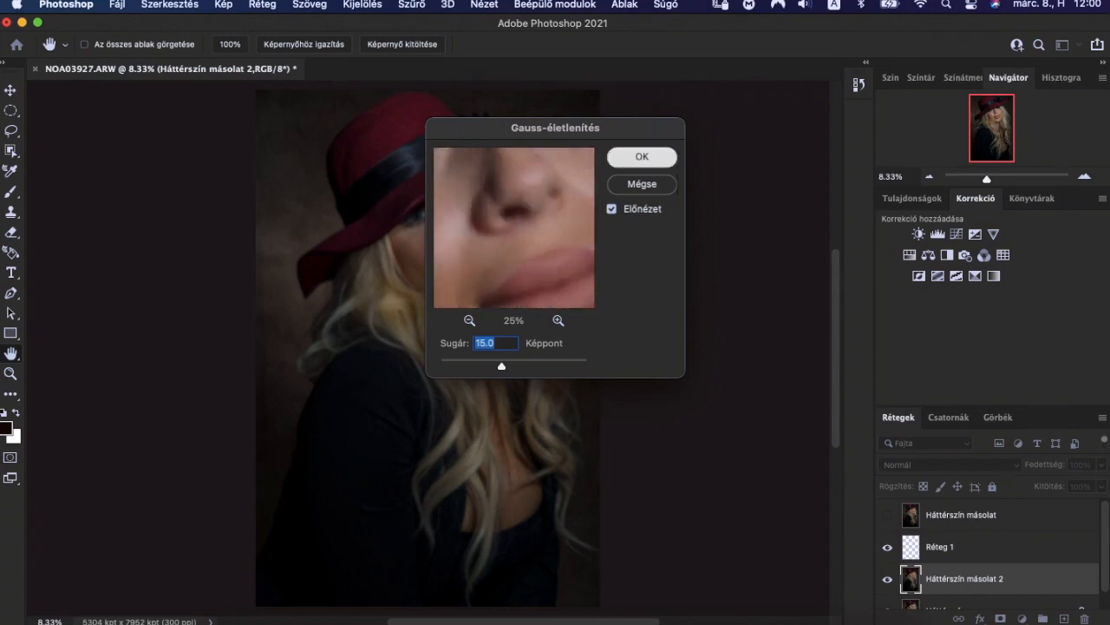
pyautogui.press('Return')
pyautogui.press('b')
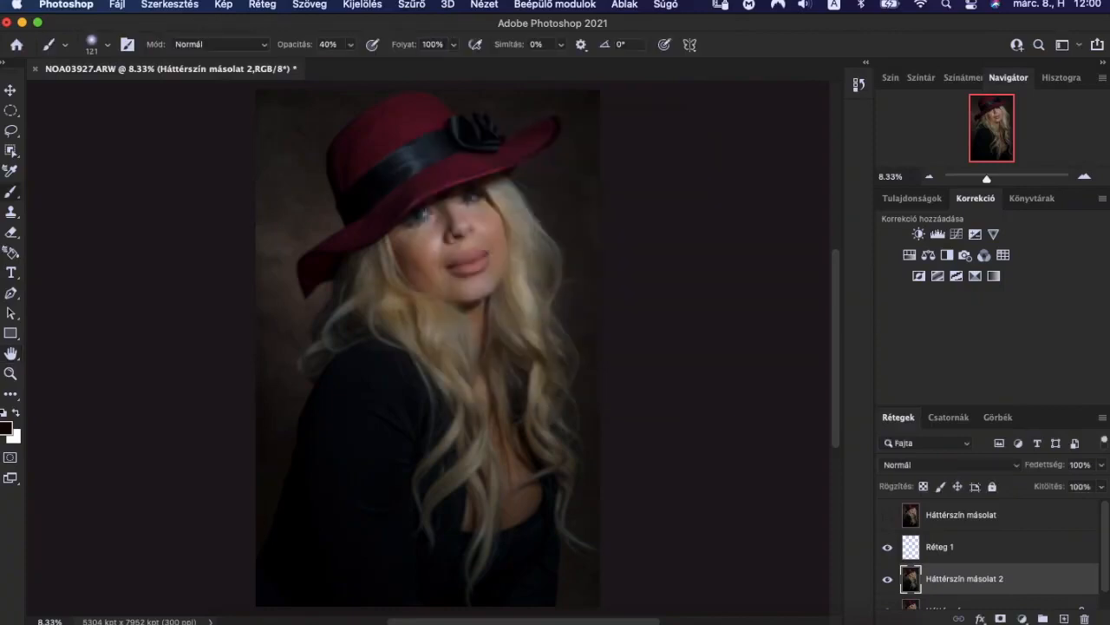
# Step: Show the Háttérszín másolat layer and set its contrast to -50 using Brightness/Contrast with the legacy option enabled
pyautogui.click(961, 516)
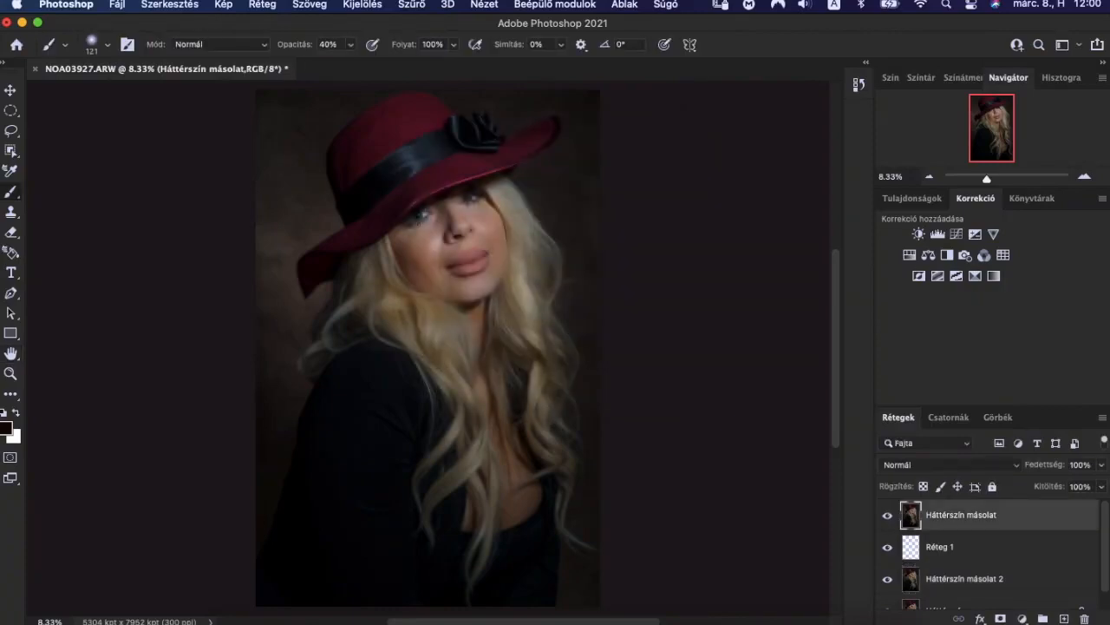
pyautogui.click(223, 5)
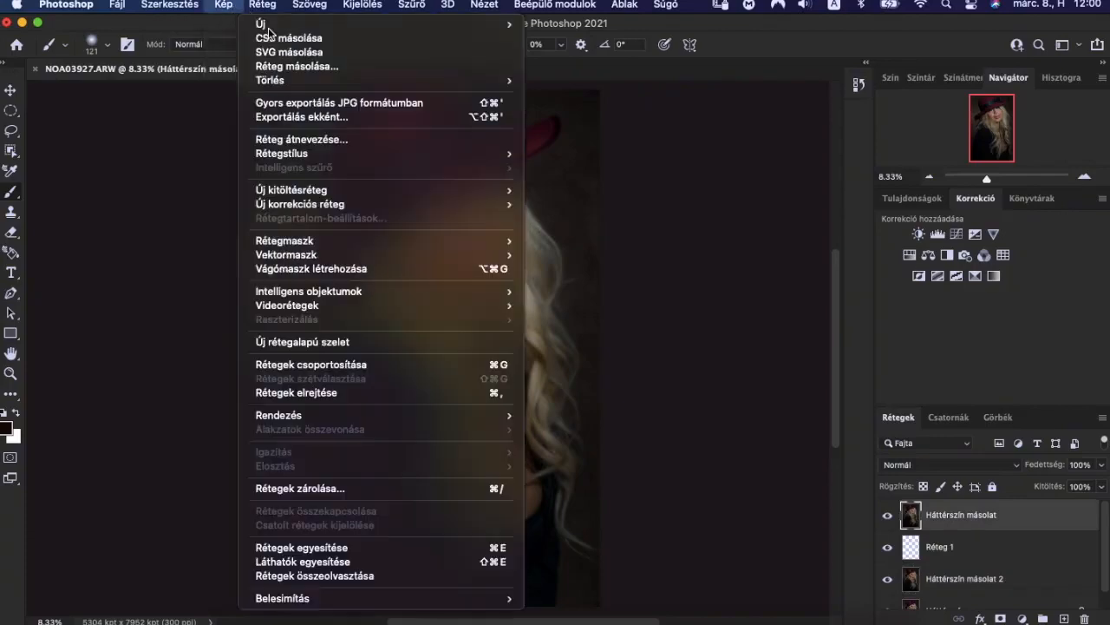
pyautogui.moveTo(321, 48)
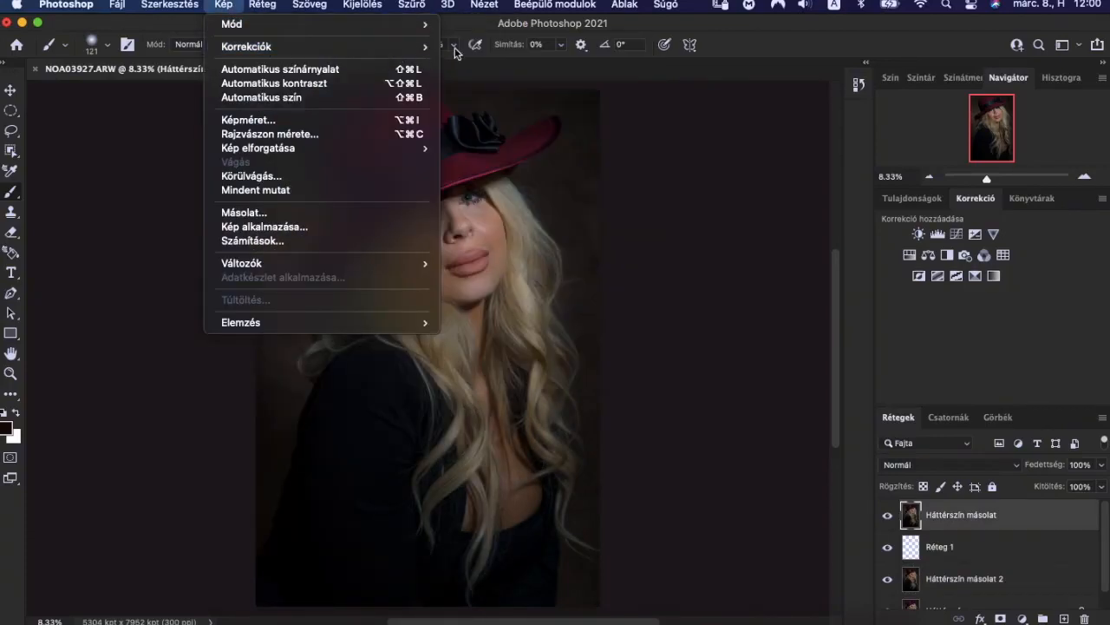
pyautogui.click(466, 47)
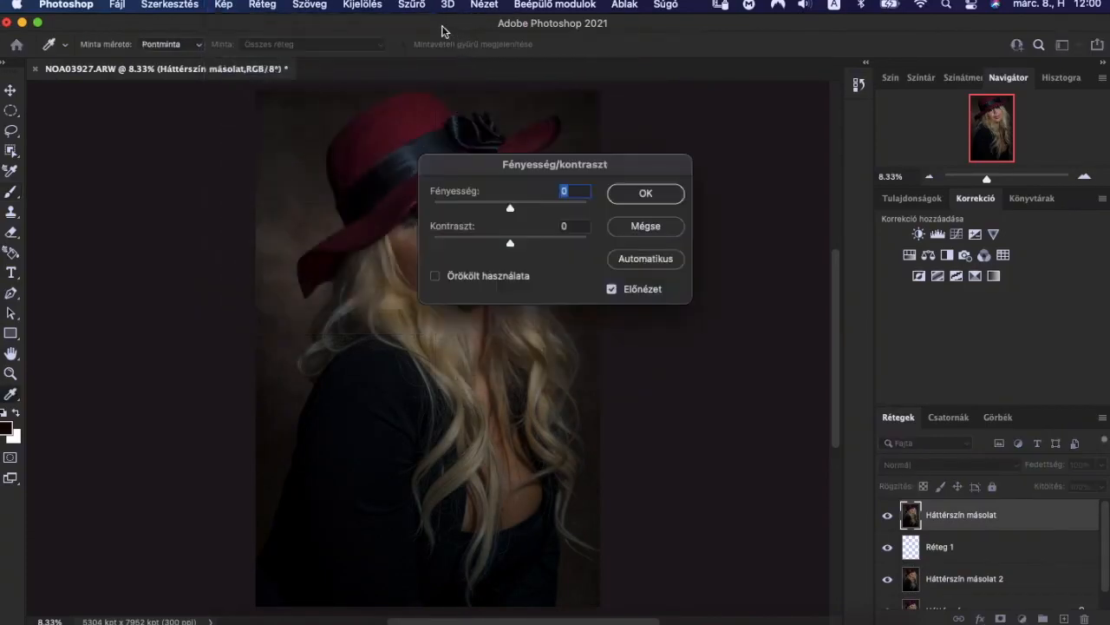
pyautogui.click(436, 275)
pyautogui.moveTo(511, 246); pyautogui.dragTo(473, 245)
pyautogui.click(584, 227)
pyautogui.press('BackSpace')
pyautogui.write('0')
pyautogui.click(643, 193)
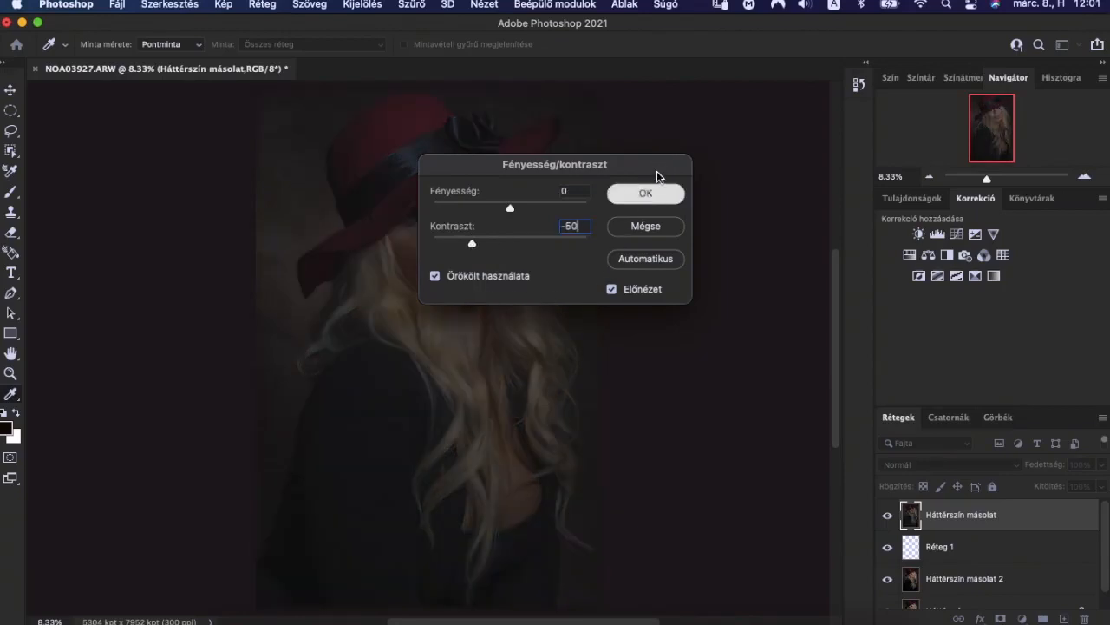
pyautogui.press('b')
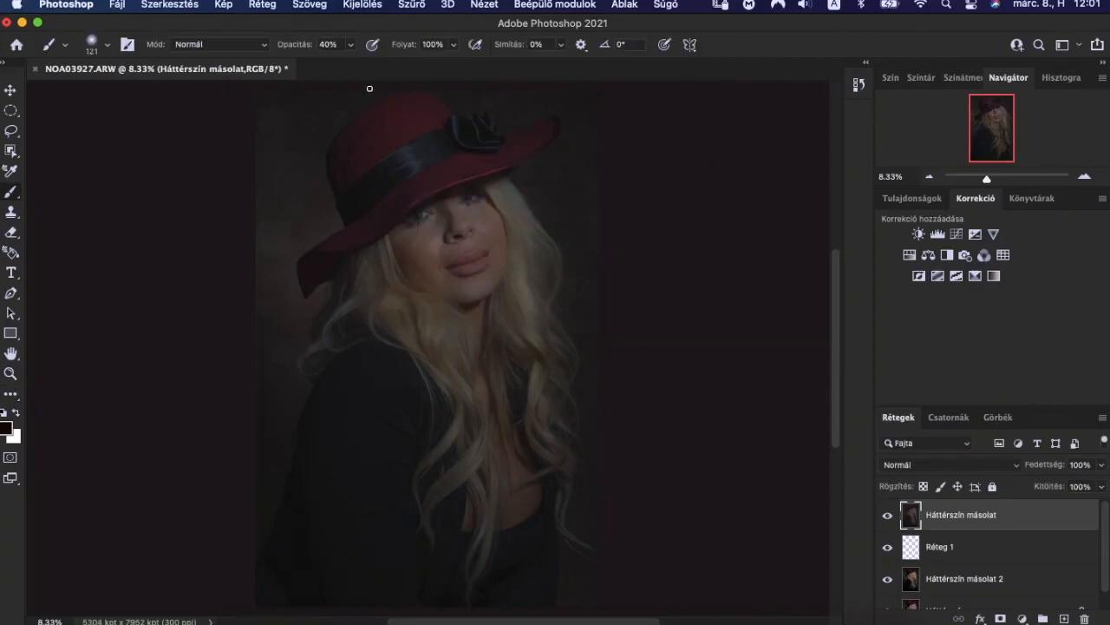
# Step: Apply a High Pass filter with a 15-pixel radius to Háttérszín másolat and set its blend mode to Lineáris fény (Linear Light)
pyautogui.click(411, 4)
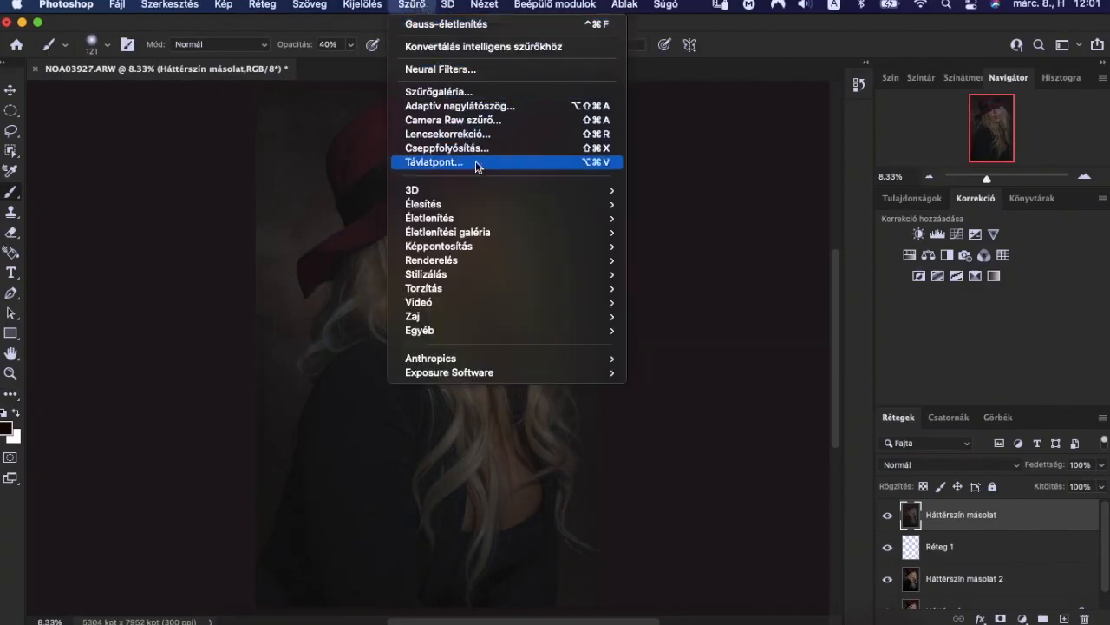
pyautogui.moveTo(565, 327)
pyautogui.click(664, 342)
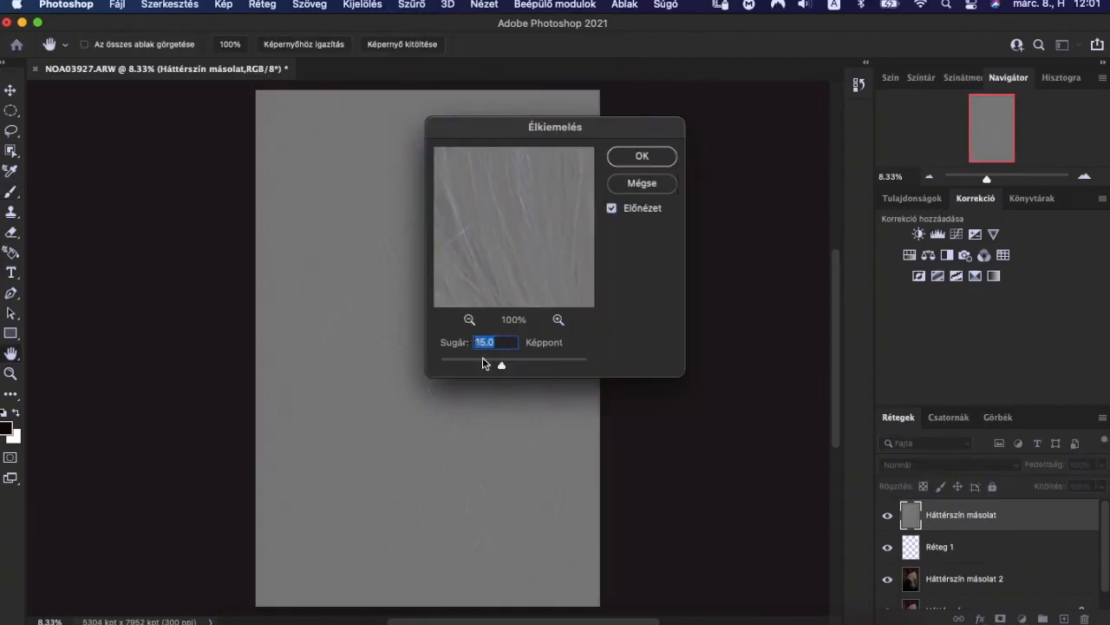
pyautogui.click(649, 158)
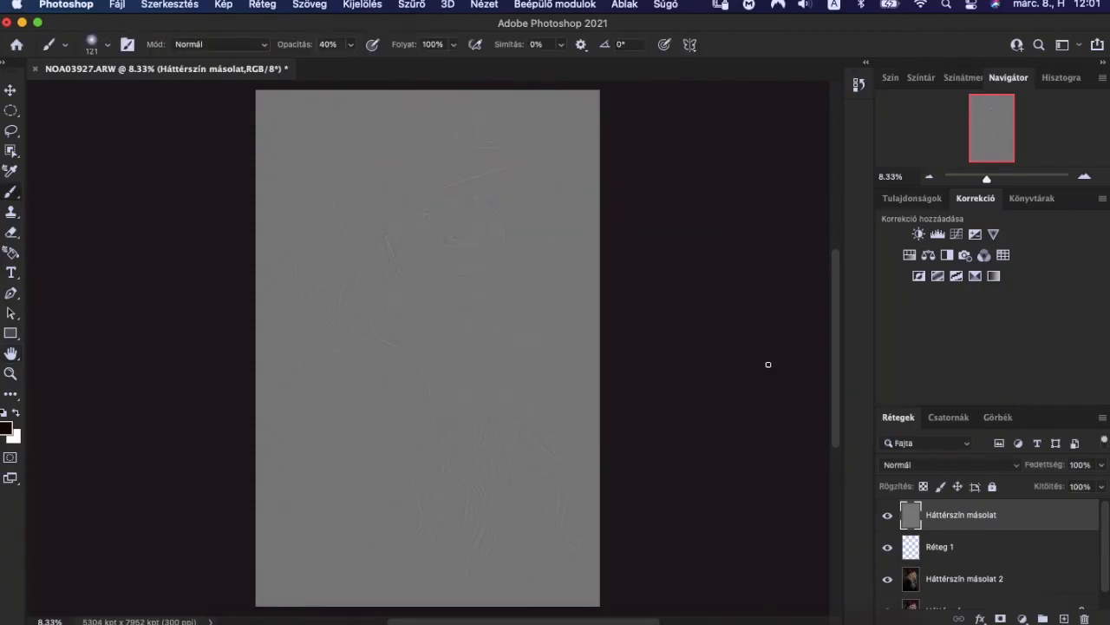
pyautogui.click(1000, 466)
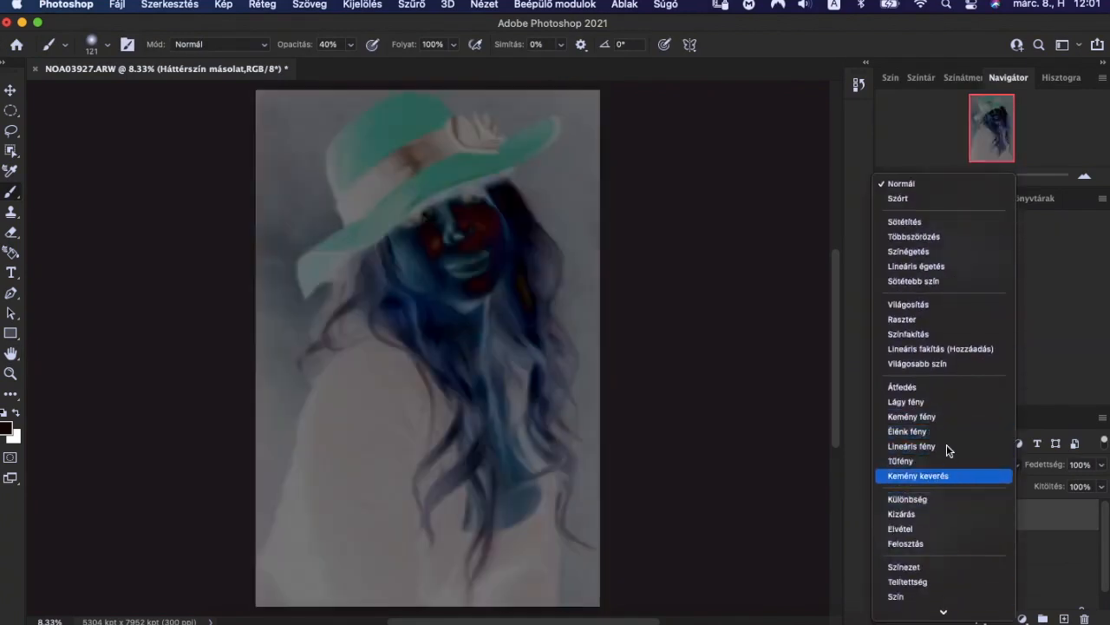
pyautogui.click(946, 450)
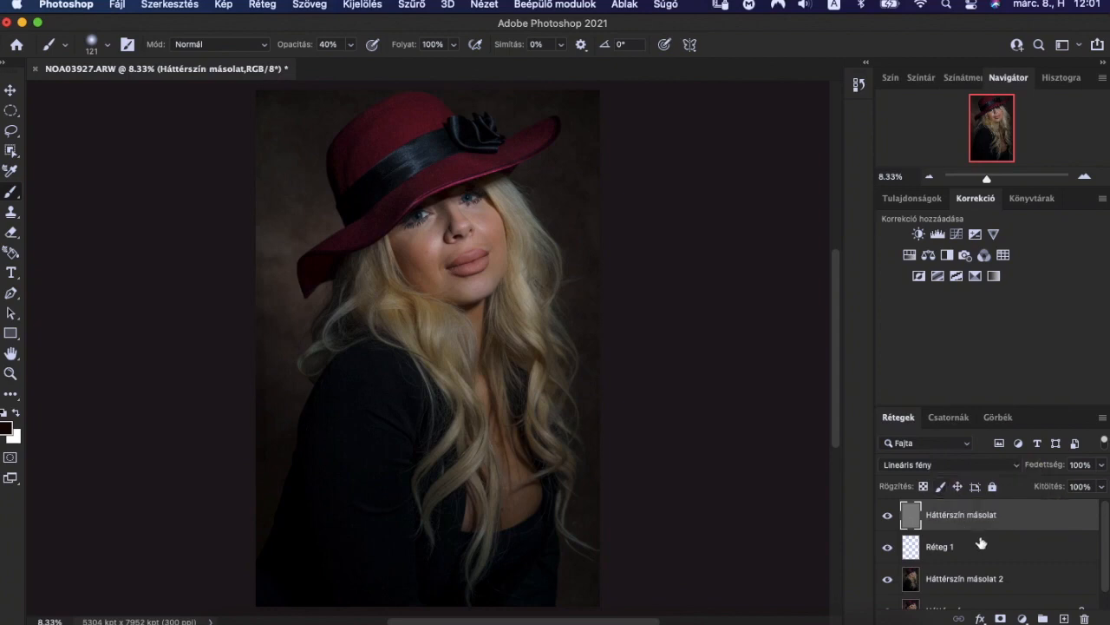
# Step: Rename the High Pass layer as "Struktura reteg" and the blurred copy as "szininformacio reteg"
pyautogui.doubleClick(979, 516)
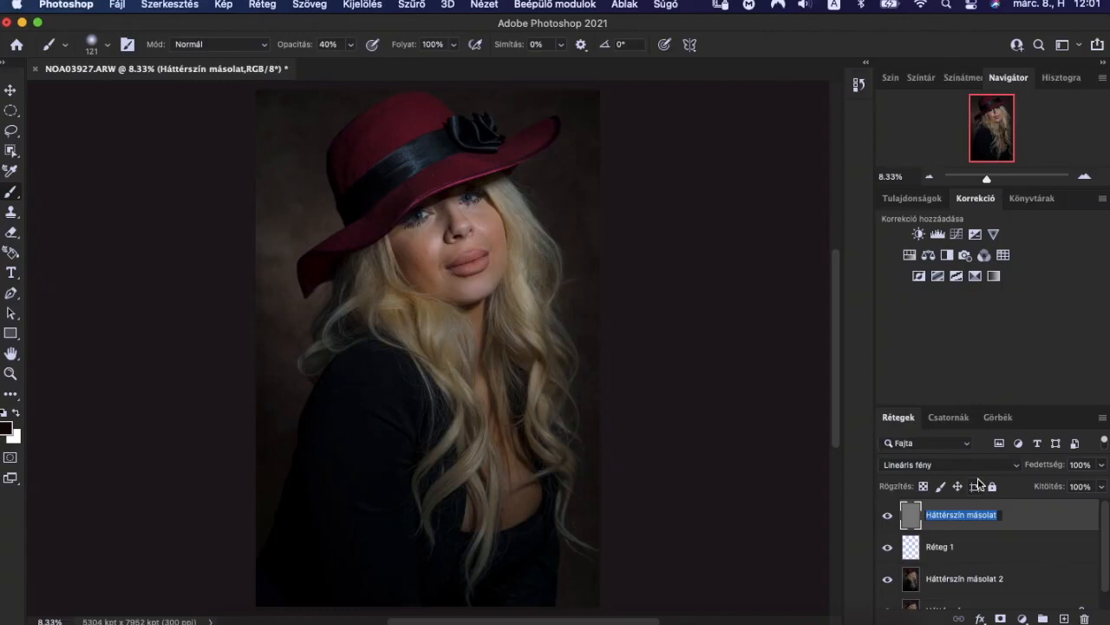
pyautogui.write('Struktura reteg')
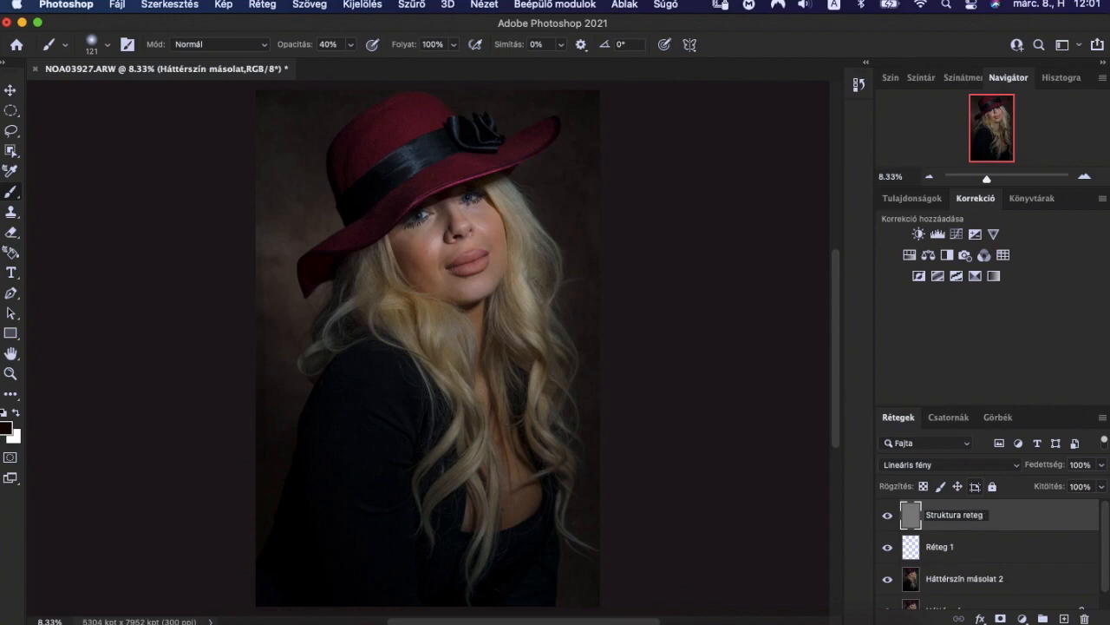
pyautogui.doubleClick(966, 579)
pyautogui.write('sy')
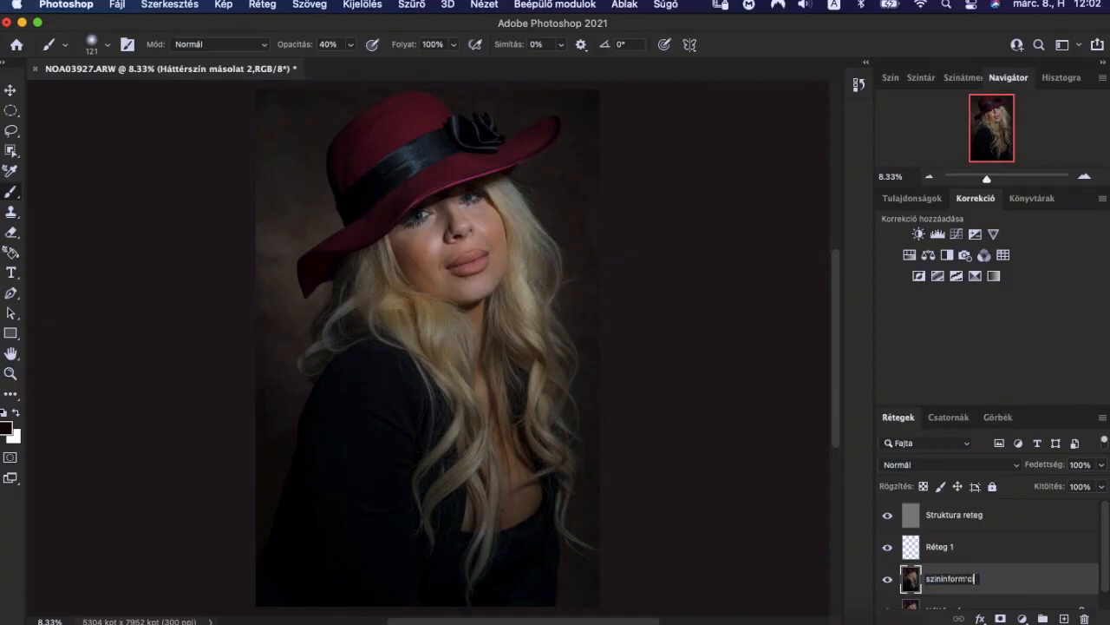
pyautogui.write('teg')
pyautogui.doubleClick(979, 579)
pyautogui.write('s')
pyautogui.write('zininformacio reteg')
pyautogui.press('Return')
# Step: Select the Struktura reteg layer and activate the Spot Healing Brush for retouching the crown of the red hat
pyautogui.click(925, 522)
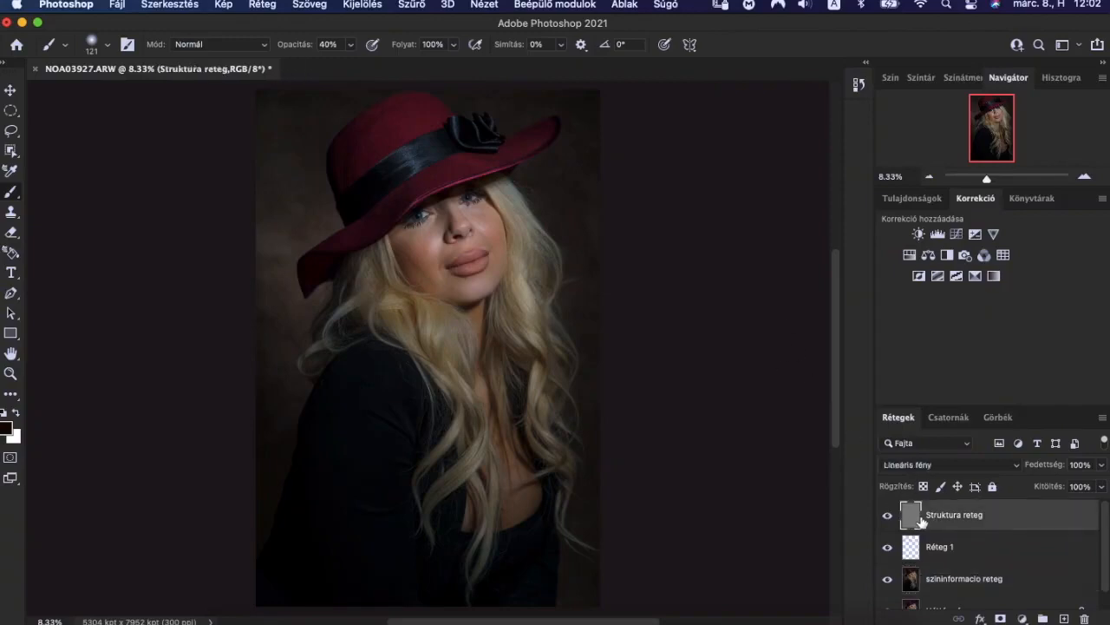
pyautogui.moveTo(991, 170); pyautogui.dragTo(1006, 178)
pyautogui.click(996, 133)
pyautogui.moveTo(996, 133); pyautogui.dragTo(985, 97)
pyautogui.press('i')
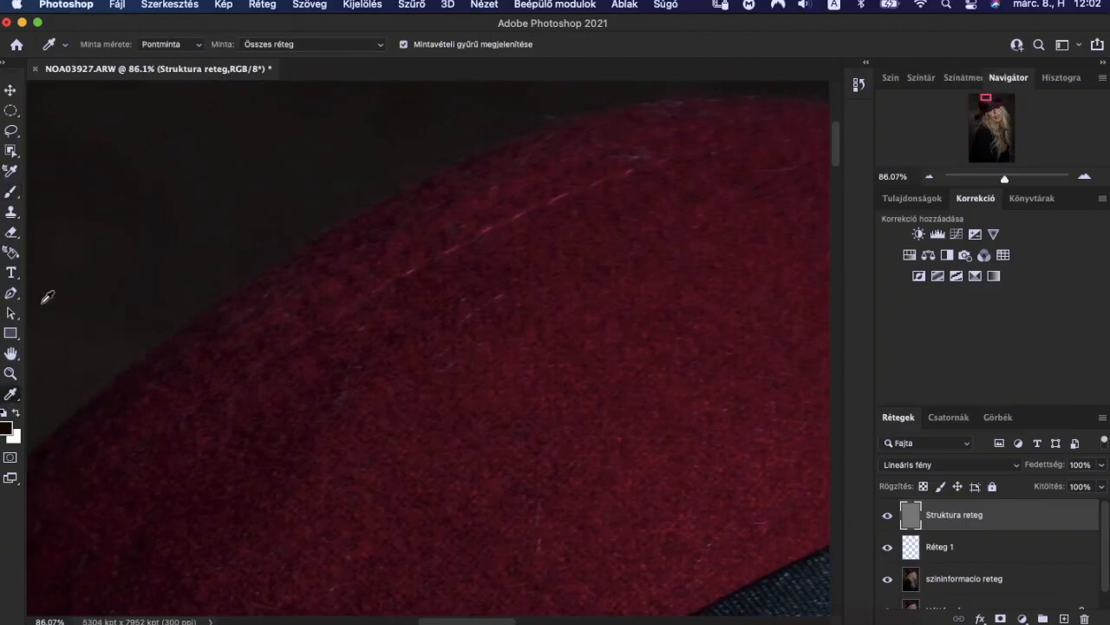
pyautogui.click(54, 45)
pyautogui.click(87, 78)
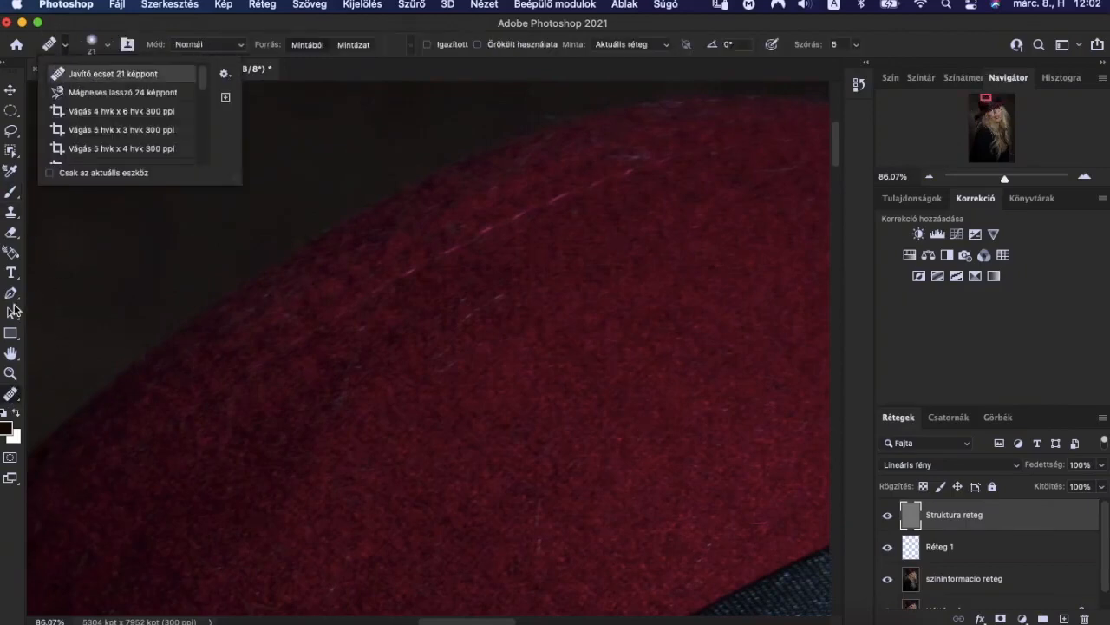
pyautogui.click(14, 397)
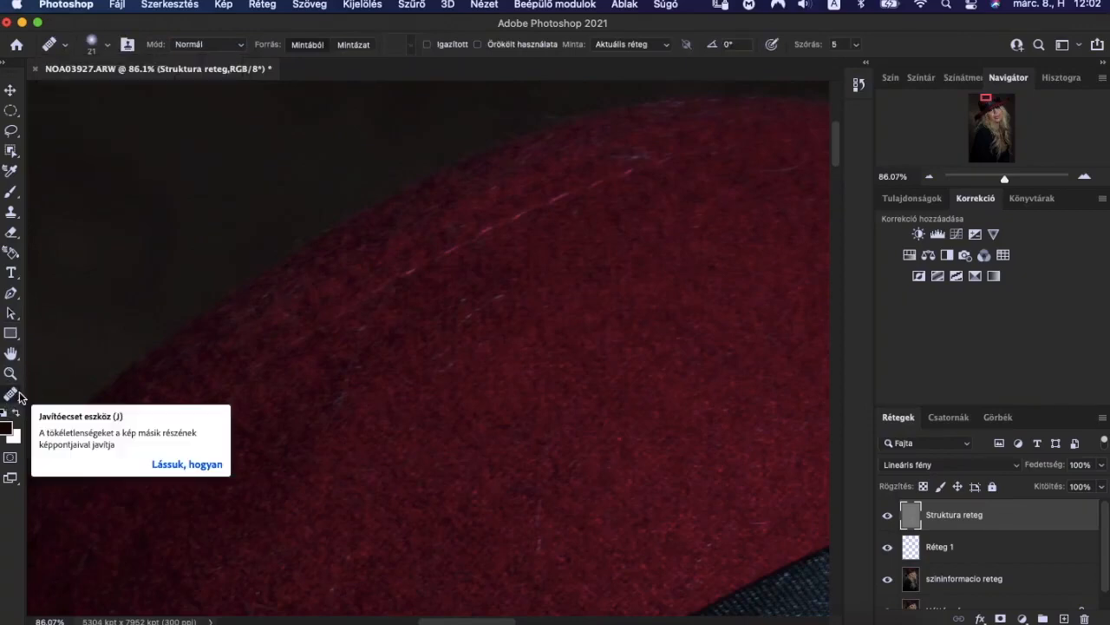
pyautogui.rightClick(20, 396)
pyautogui.click(84, 355)
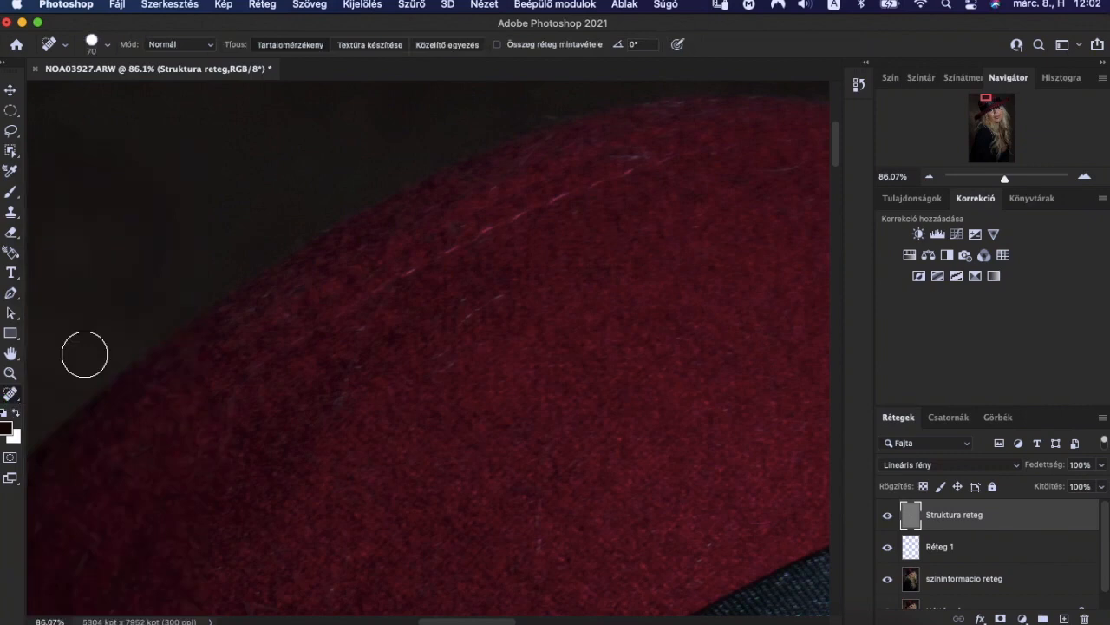
pyautogui.rightClick(13, 397)
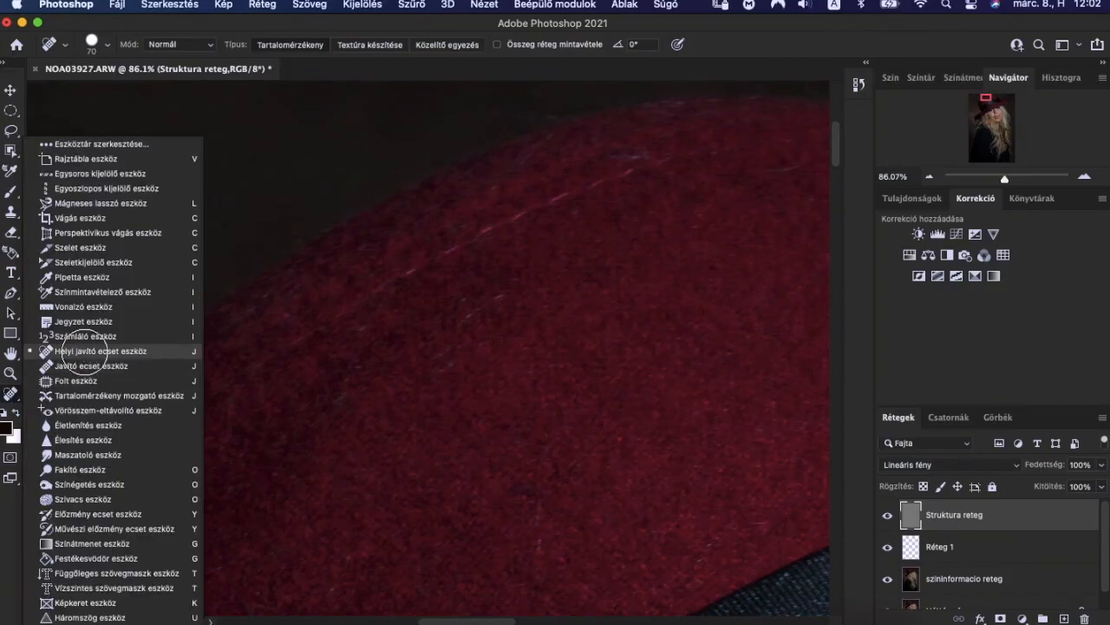
pyautogui.click(85, 352)
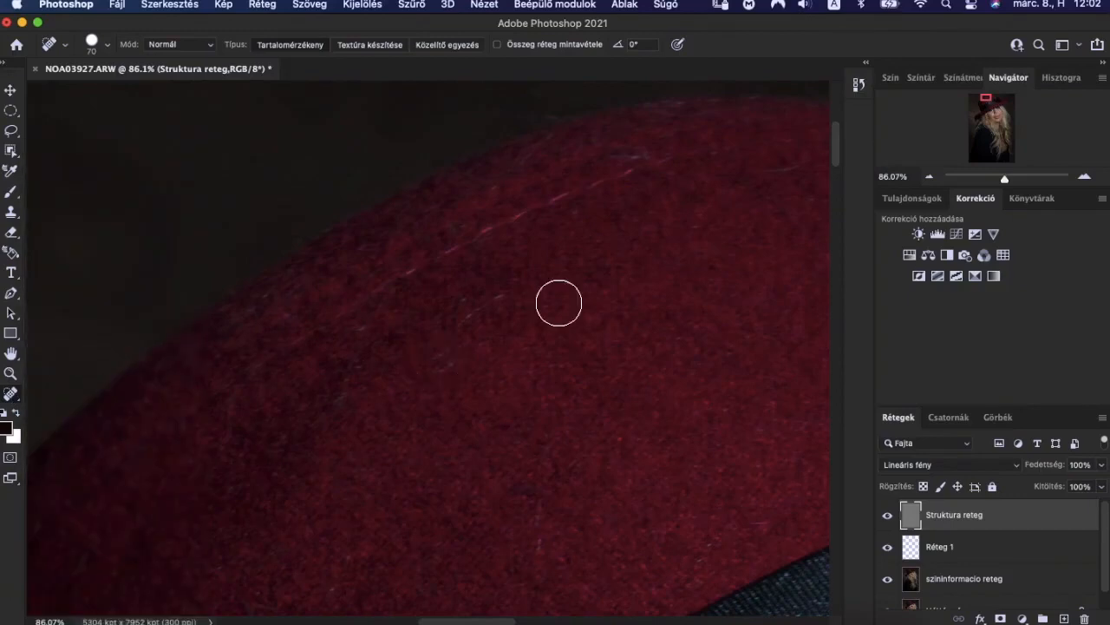
# Step: Heal the lint, pale fibres and light specks on the crown of the red hat with the Spot Healing Brush
pyautogui.click(635, 161)
pyautogui.click(622, 154)
pyautogui.moveTo(775, 174); pyautogui.dragTo(818, 171)
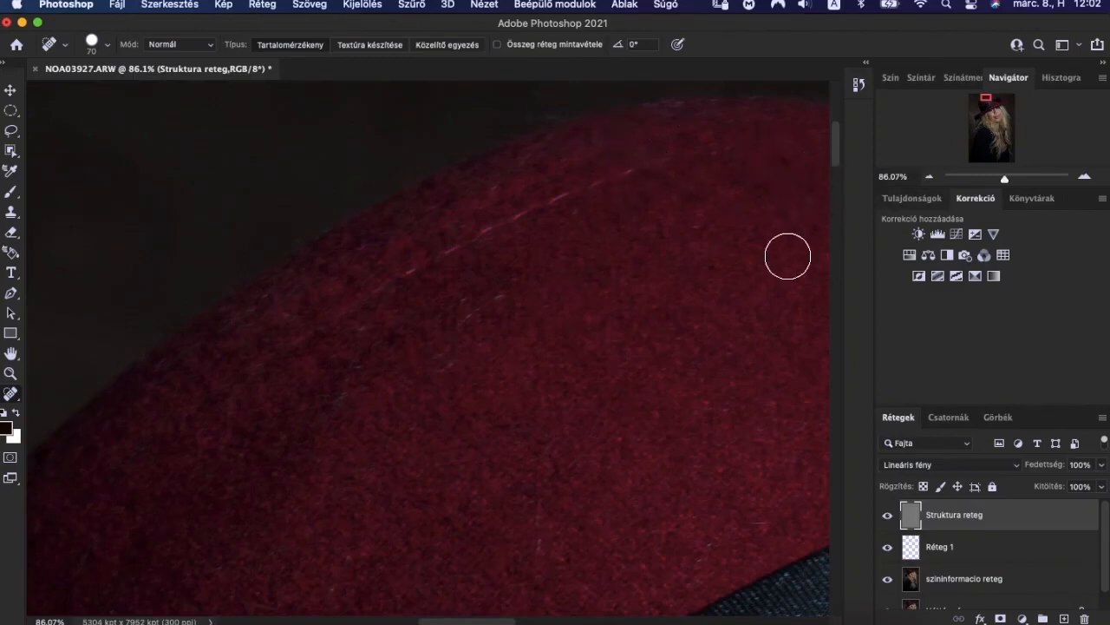
pyautogui.moveTo(488, 302)
pyautogui.mouseDown()
pyautogui.moveTo(515, 310)
pyautogui.moveTo(476, 316)
pyautogui.mouseUp()
pyautogui.click(457, 304)
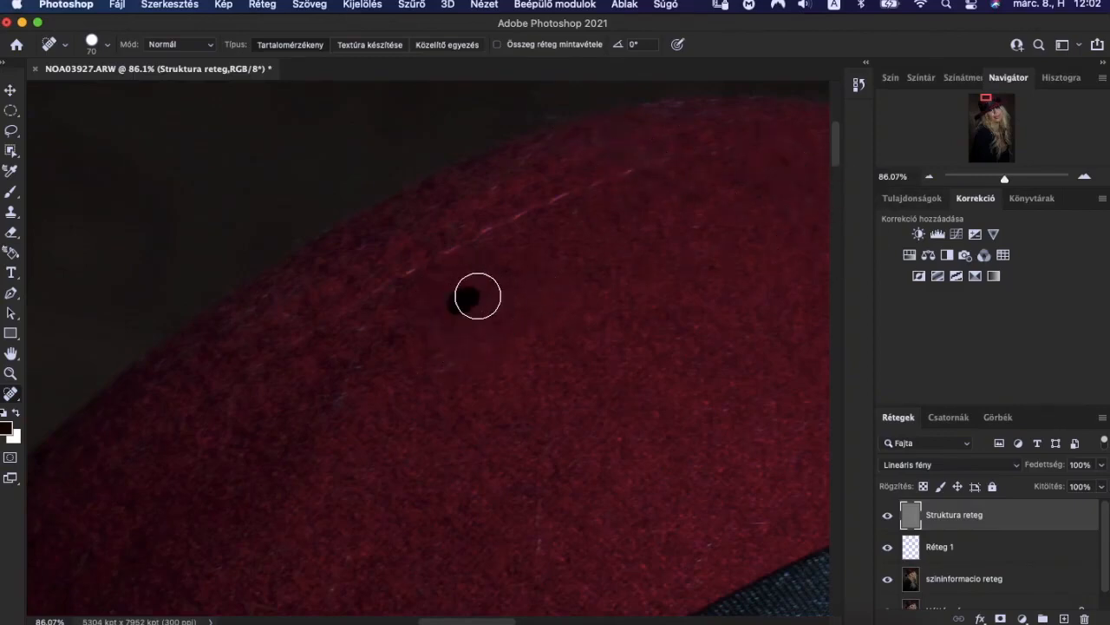
pyautogui.moveTo(444, 356); pyautogui.dragTo(468, 362)
pyautogui.click(382, 366)
pyautogui.click(347, 393)
pyautogui.click(366, 324)
pyautogui.click(530, 520)
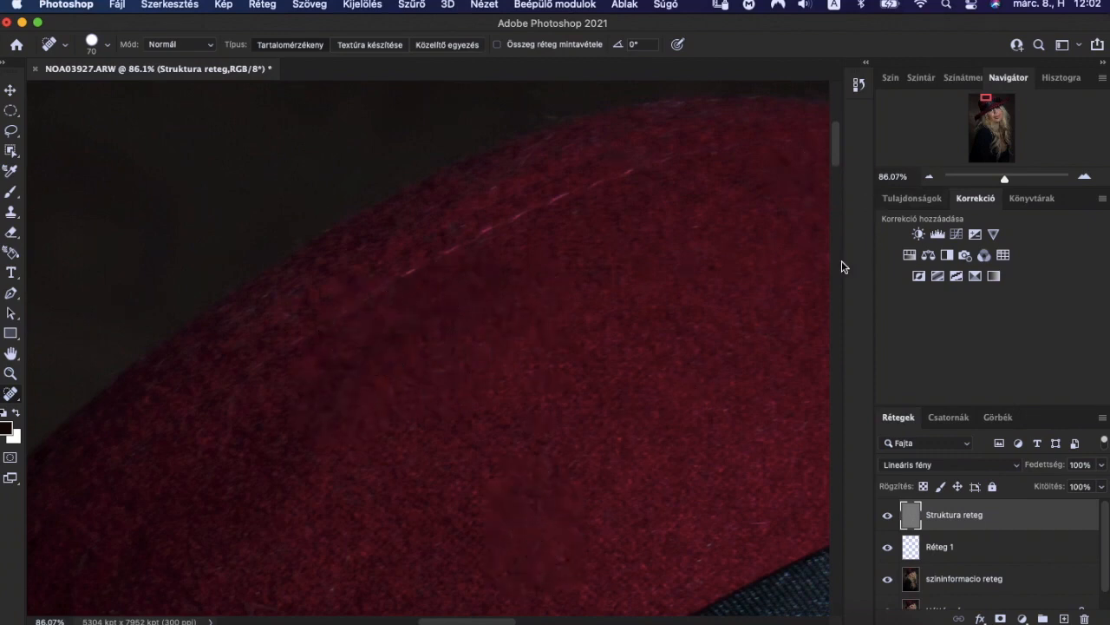
# Step: Inspect the rest of the hat and heal the light mark on the red brim just below the black bow
pyautogui.moveTo(987, 97); pyautogui.dragTo(980, 100)
pyautogui.moveTo(1005, 178); pyautogui.dragTo(1001, 176)
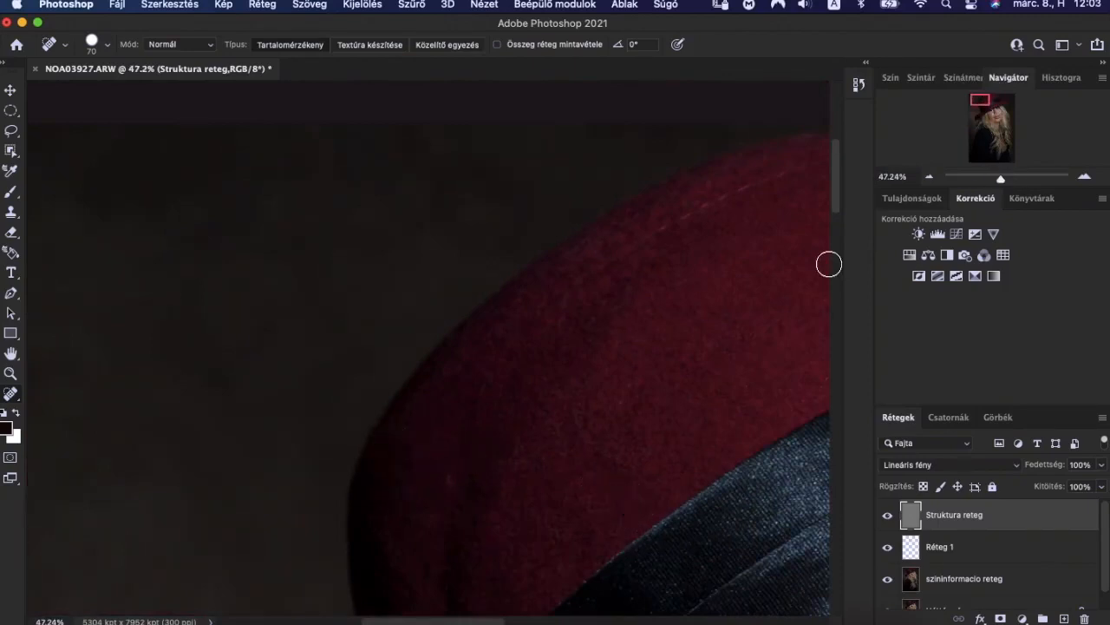
pyautogui.moveTo(982, 95); pyautogui.dragTo(965, 119)
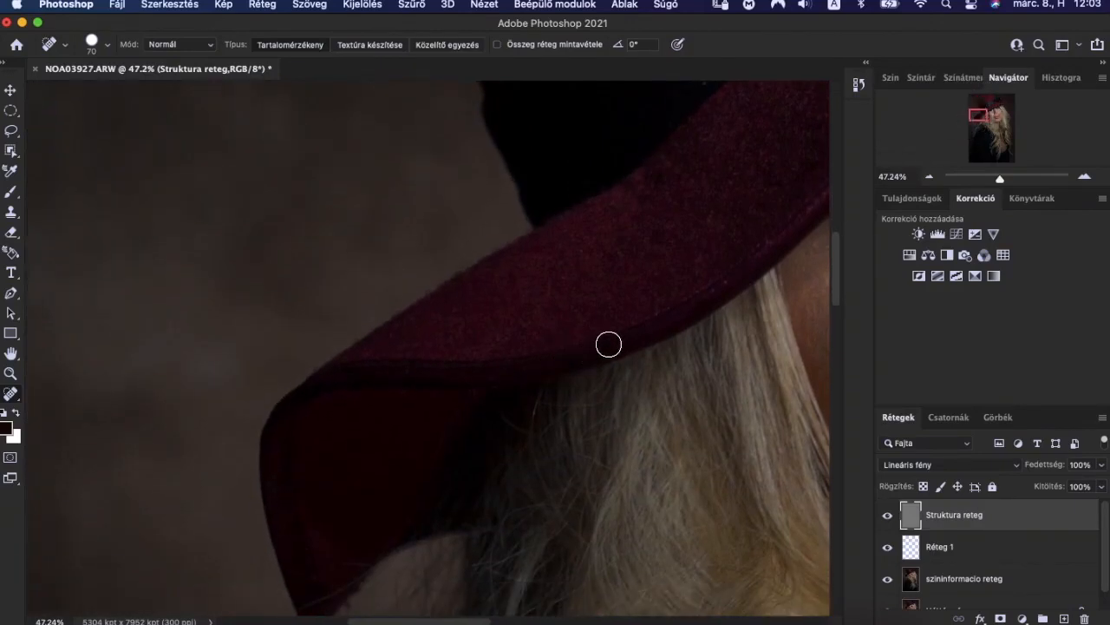
pyautogui.moveTo(988, 118); pyautogui.dragTo(981, 111)
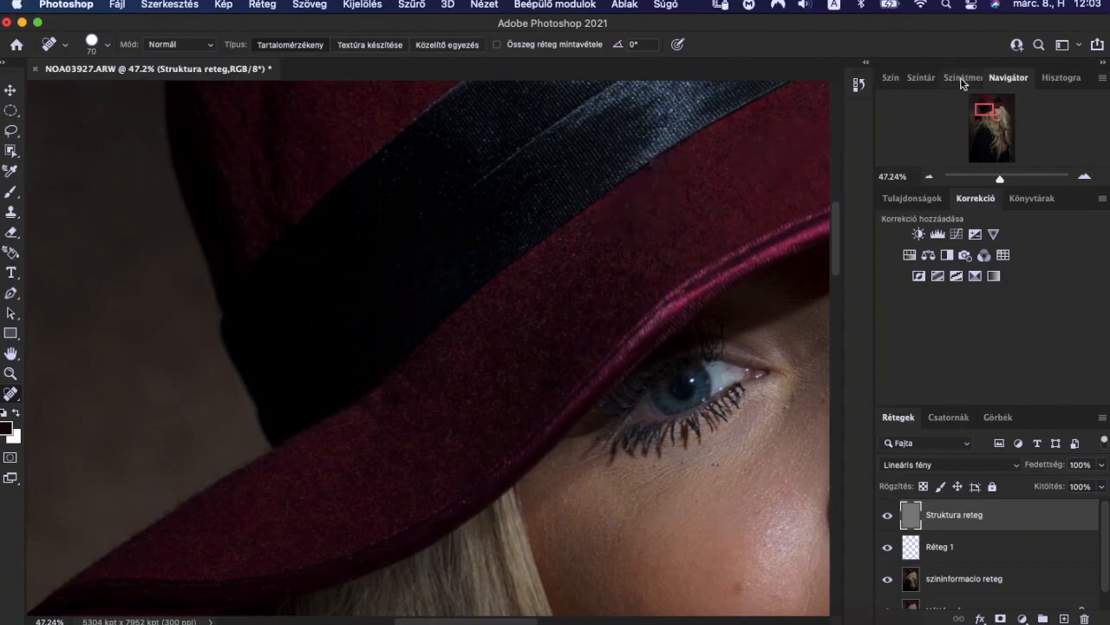
pyautogui.moveTo(997, 111)
pyautogui.mouseDown()
pyautogui.moveTo(988, 98)
pyautogui.moveTo(995, 105)
pyautogui.mouseUp()
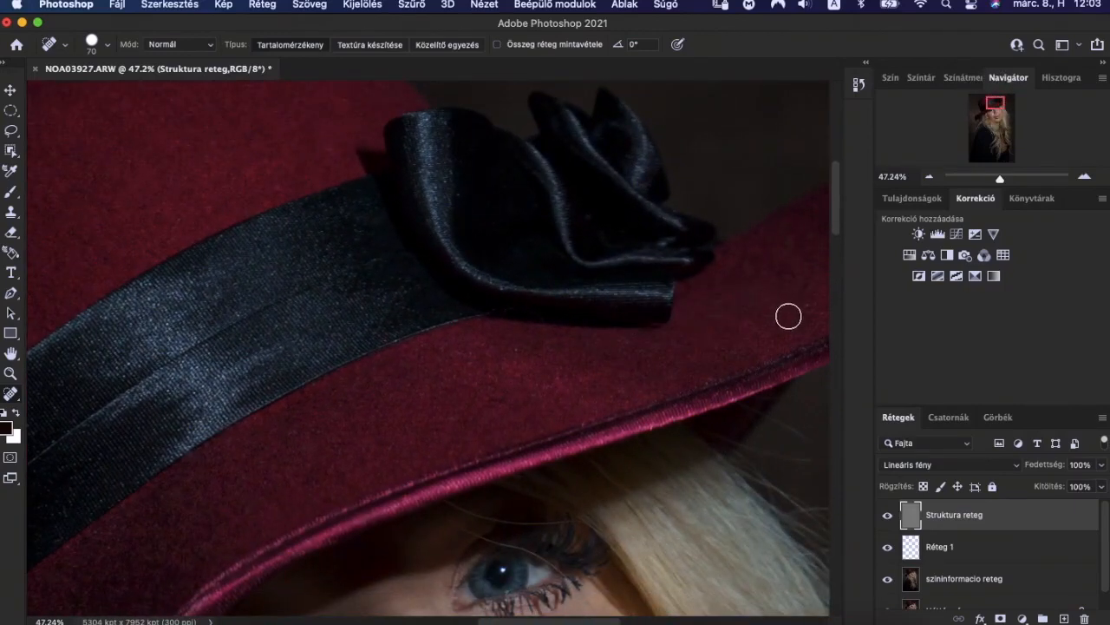
pyautogui.moveTo(519, 348); pyautogui.dragTo(538, 345)
# Step: Heal the mascara specks below her left eye and the dark spots on the shaded side of the nose and cheek
pyautogui.moveTo(995, 103); pyautogui.dragTo(996, 111)
pyautogui.moveTo(1002, 180); pyautogui.dragTo(1010, 178)
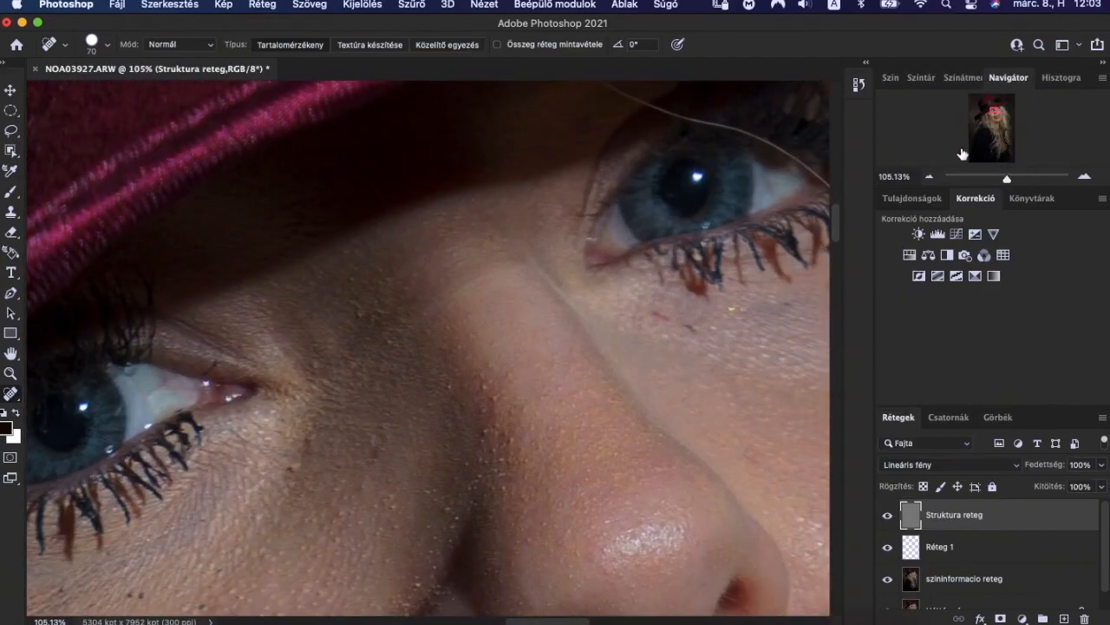
pyautogui.moveTo(646, 315); pyautogui.dragTo(736, 330)
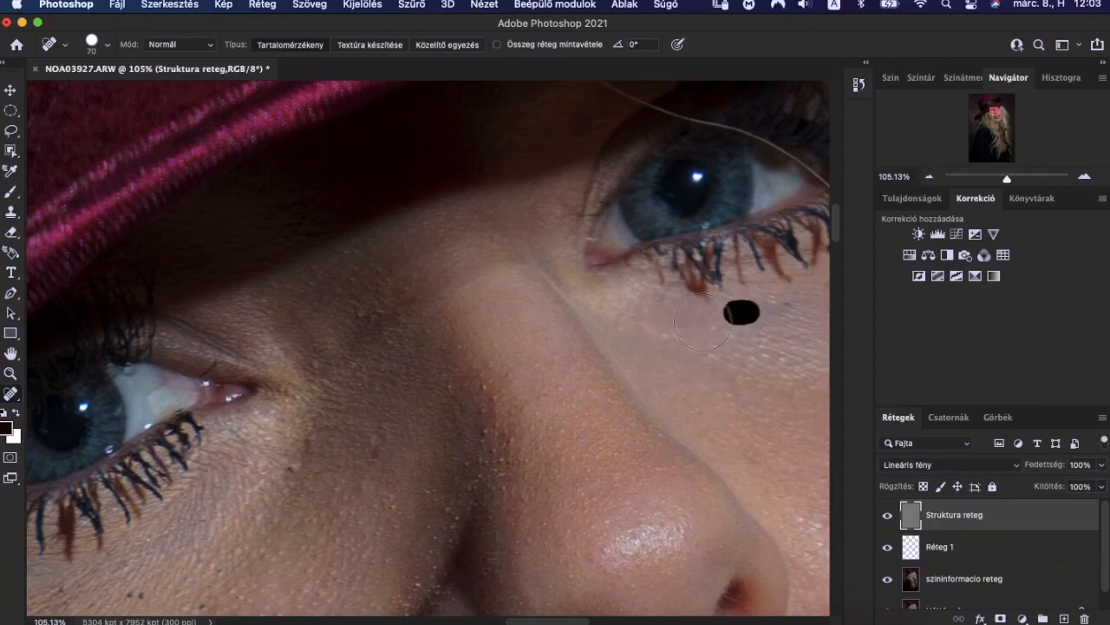
pyautogui.click(379, 449)
pyautogui.click(285, 471)
pyautogui.click(133, 592)
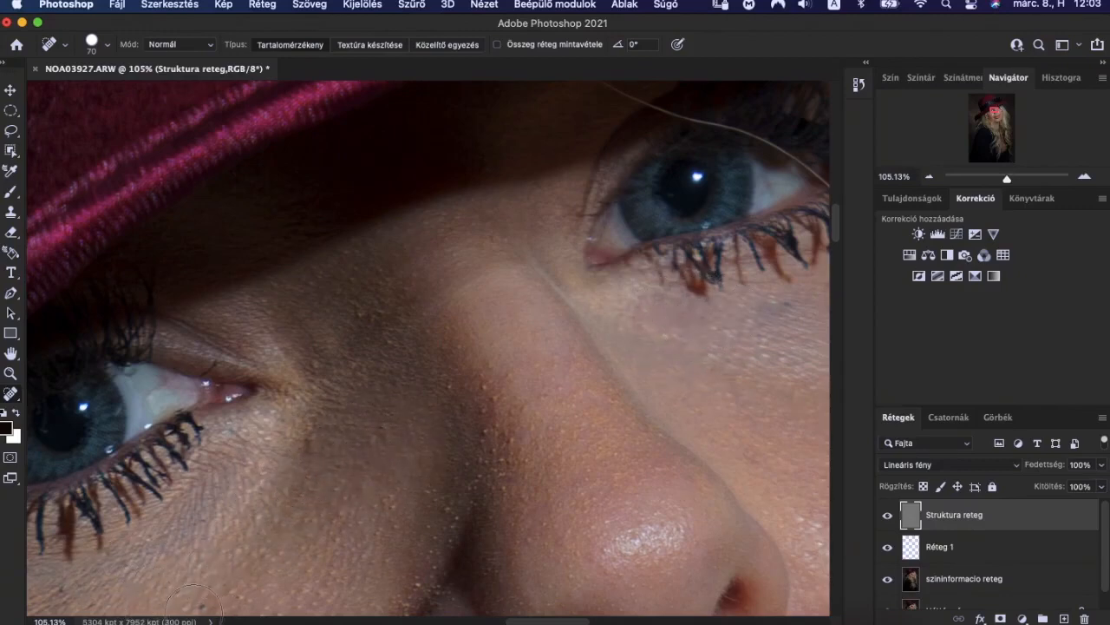
pyautogui.click(60, 591)
# Step: Heal the bumps and rough pores along the shaded side of the nose bridge
pyautogui.click(352, 313)
pyautogui.click(385, 335)
pyautogui.click(486, 386)
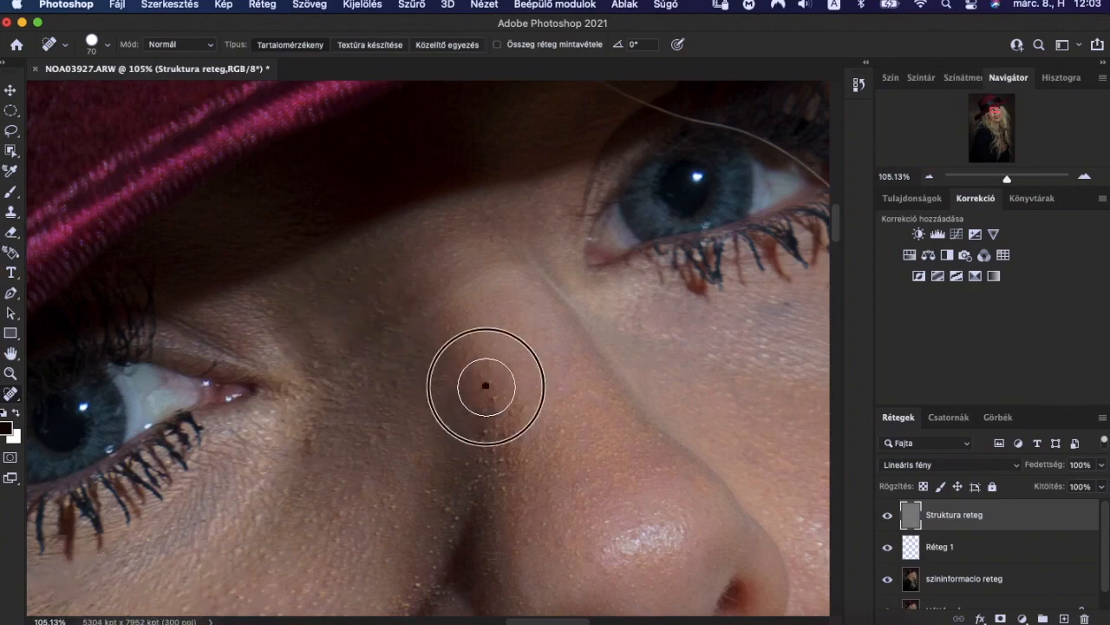
pyautogui.click(482, 420)
pyautogui.click(482, 440)
pyautogui.click(510, 440)
pyautogui.click(494, 461)
pyautogui.click(477, 462)
pyautogui.click(469, 471)
pyautogui.click(475, 486)
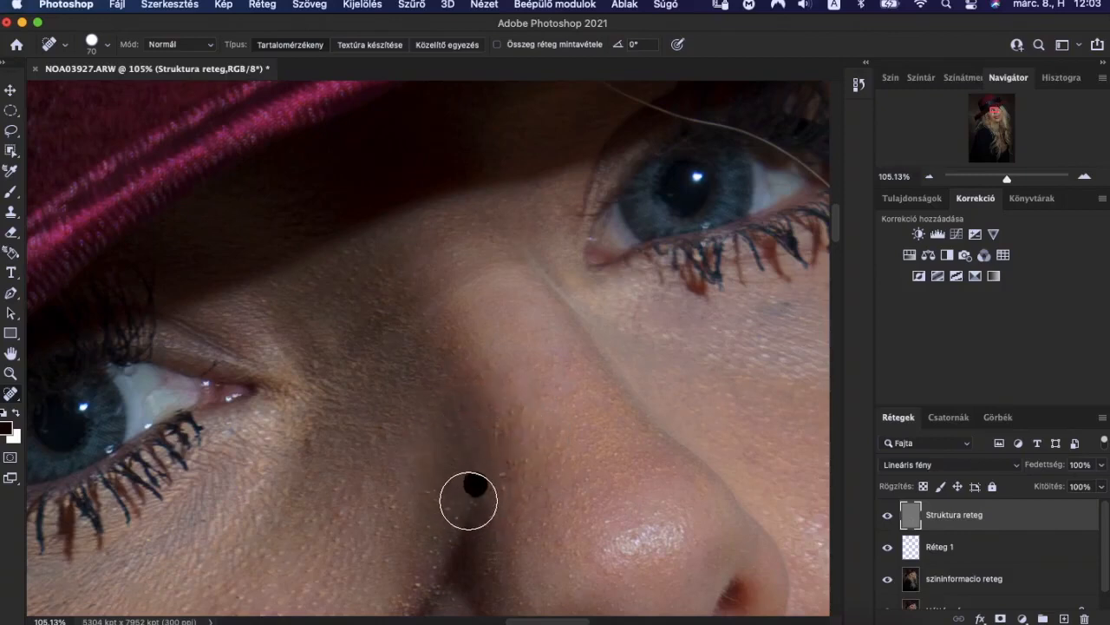
# Step: Heal the texture blemishes in the crease beside the nostril and on the adjoining shaded cheek
pyautogui.click(453, 530)
pyautogui.click(434, 574)
pyautogui.click(437, 599)
pyautogui.click(394, 508)
pyautogui.click(388, 503)
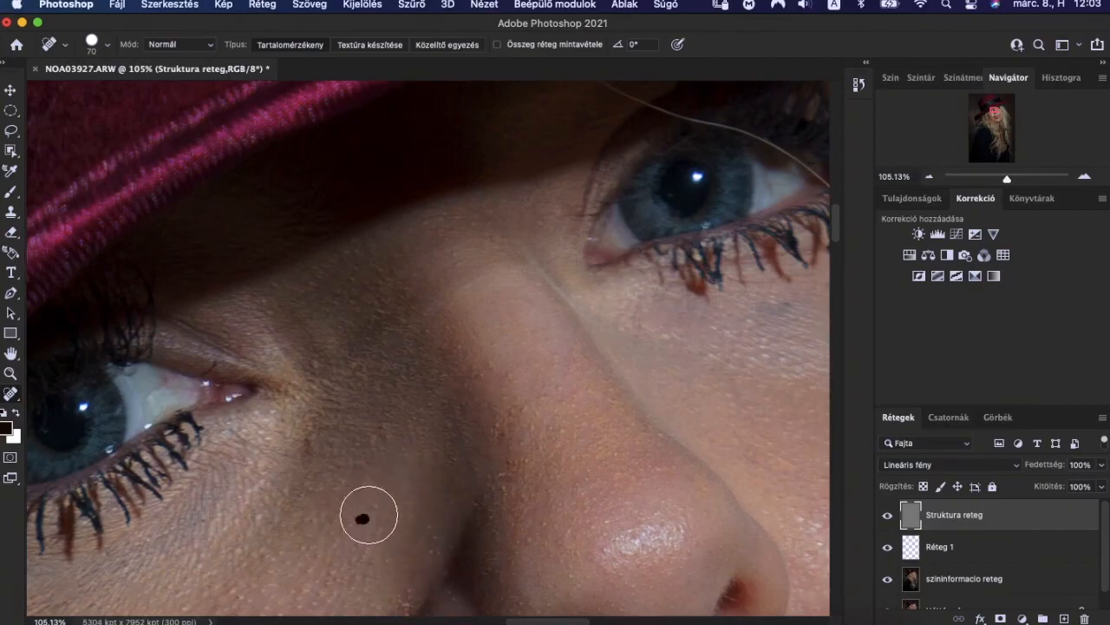
pyautogui.click(336, 504)
pyautogui.click(334, 540)
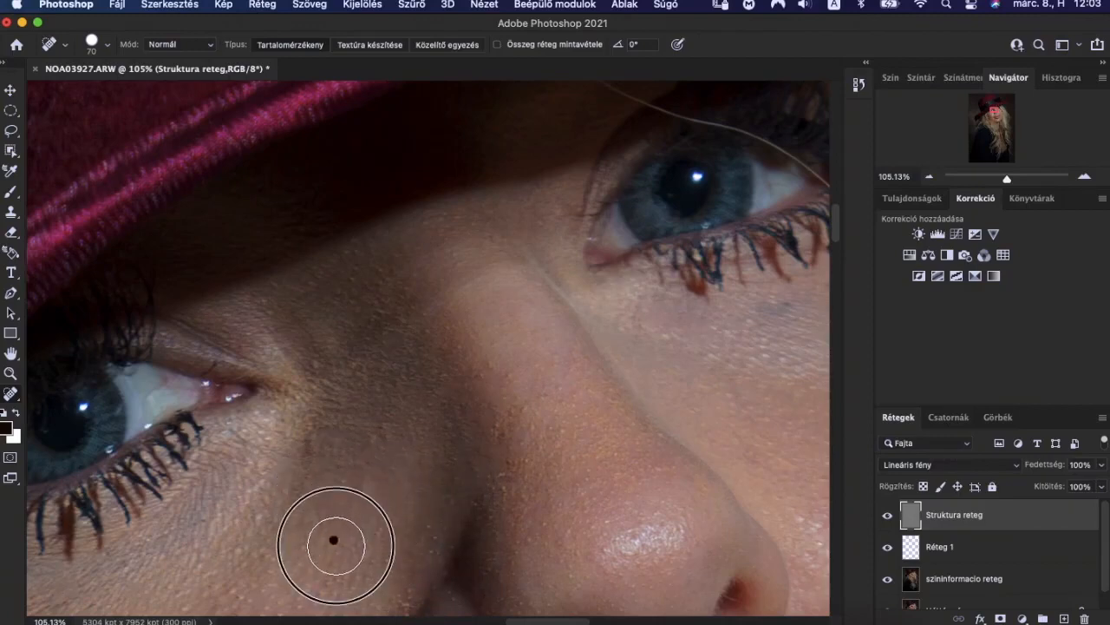
# Step: Smooth the remaining pores on the side and bridge of the nose, and heal a spot below her left eye
pyautogui.click(514, 468)
pyautogui.click(503, 507)
pyautogui.click(535, 533)
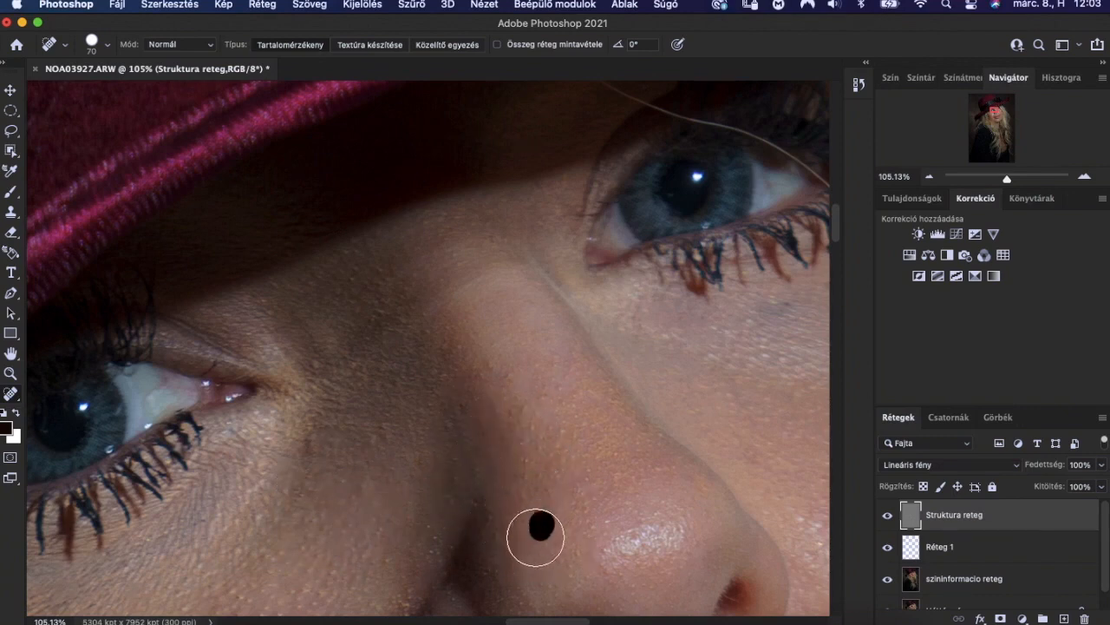
pyautogui.click(430, 549)
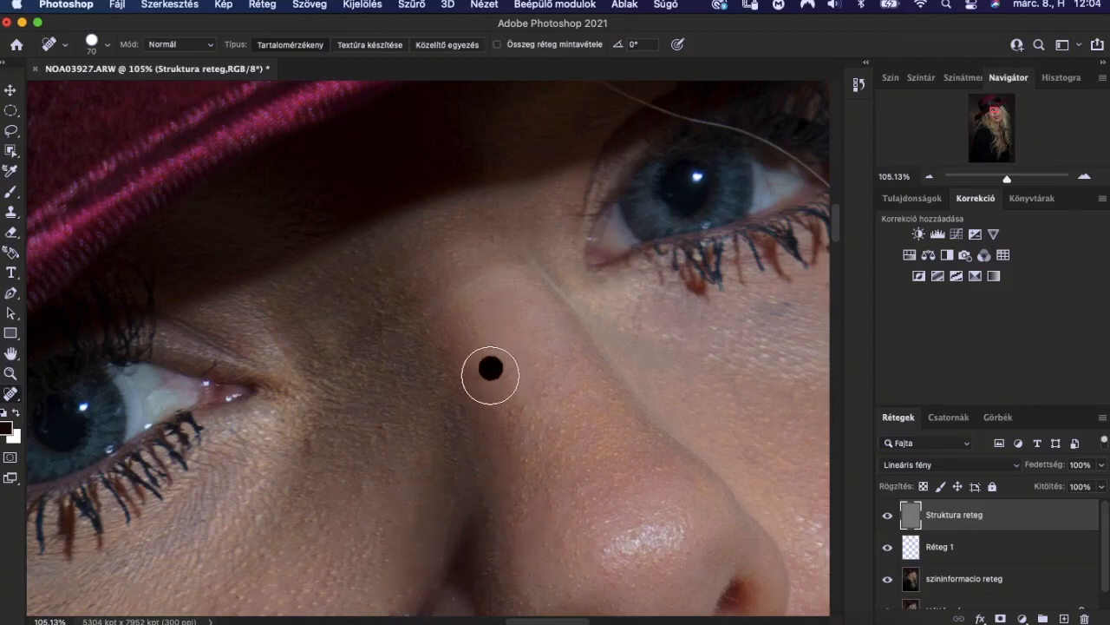
pyautogui.click(513, 411)
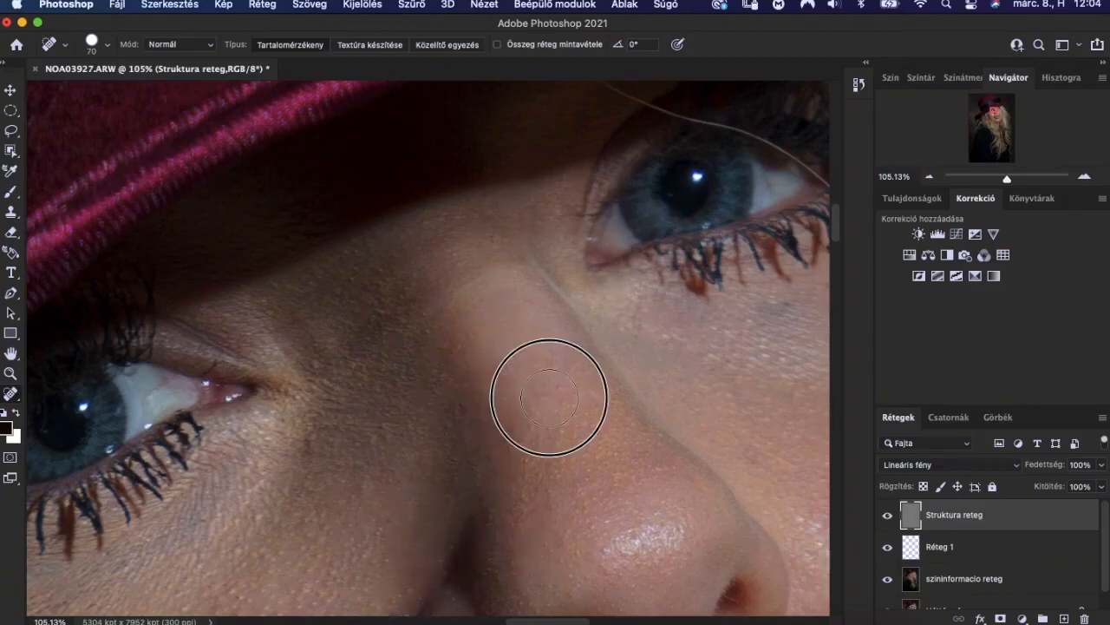
pyautogui.click(525, 464)
pyautogui.click(789, 308)
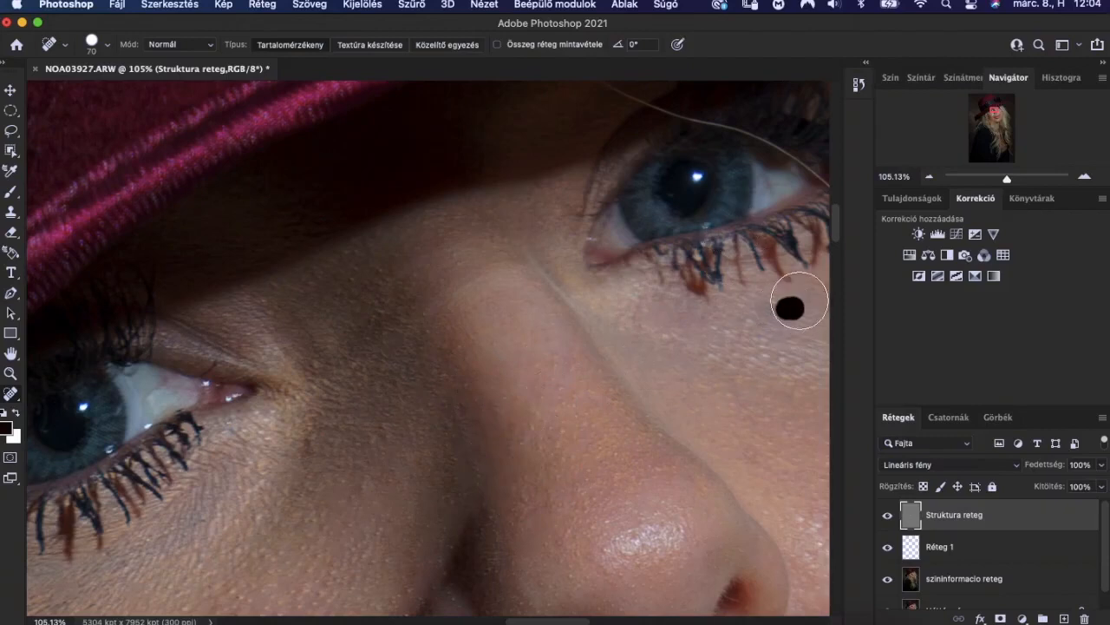
# Step: Remove the stray hair crossing her left eye and upper eyelid, following it up towards the hat brim
pyautogui.moveTo(757, 139)
pyautogui.mouseDown()
pyautogui.moveTo(809, 173)
pyautogui.moveTo(811, 192)
pyautogui.mouseUp()
pyautogui.moveTo(681, 120); pyautogui.dragTo(762, 139)
pyautogui.moveTo(677, 122); pyautogui.dragTo(695, 116)
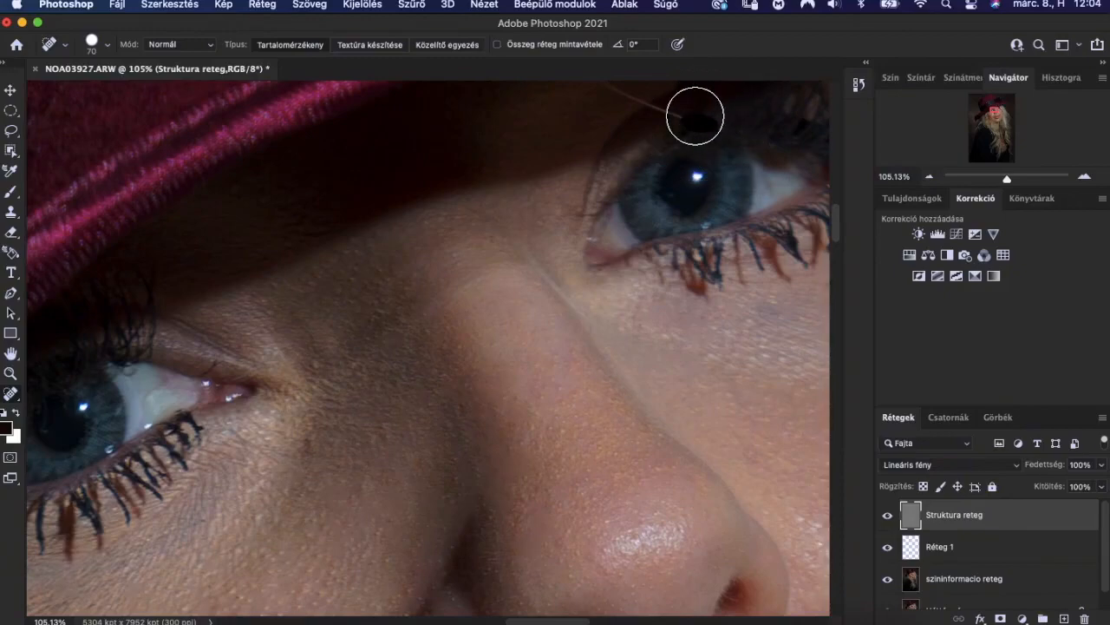
pyautogui.moveTo(1000, 113); pyautogui.dragTo(998, 105)
pyautogui.moveTo(362, 393)
pyautogui.mouseDown()
pyautogui.moveTo(441, 441)
pyautogui.moveTo(512, 463)
pyautogui.moveTo(512, 499)
pyautogui.mouseUp()
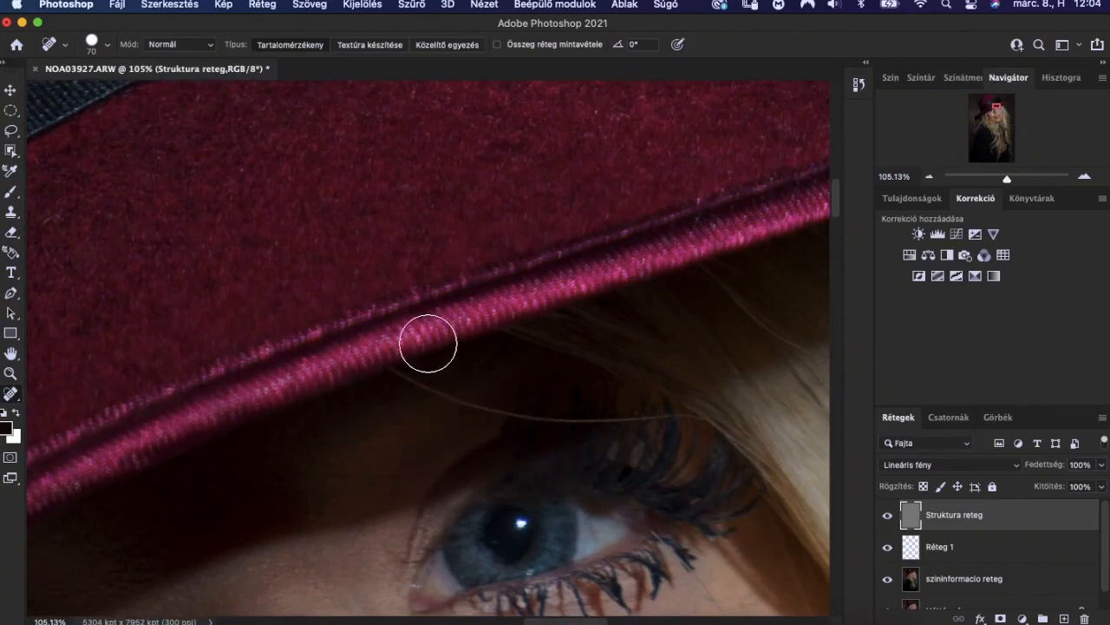
# Step: Remove the curved stray hair running from beneath the hat brim to the upper lashes of her left eye
pyautogui.click(399, 377)
pyautogui.click(393, 374)
pyautogui.click(350, 391)
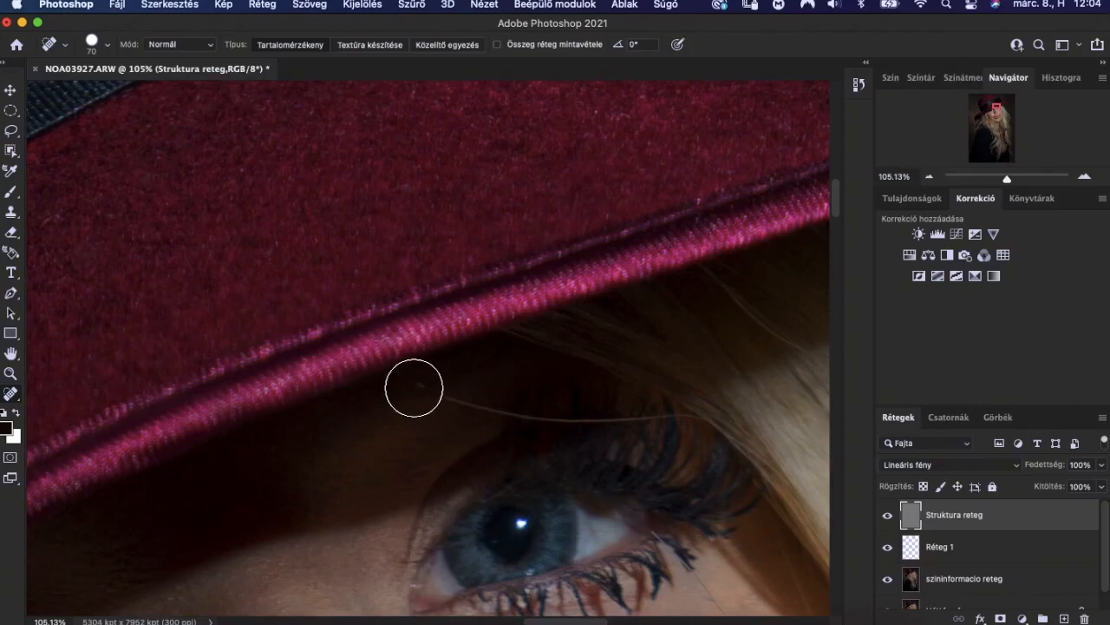
pyautogui.click(450, 405)
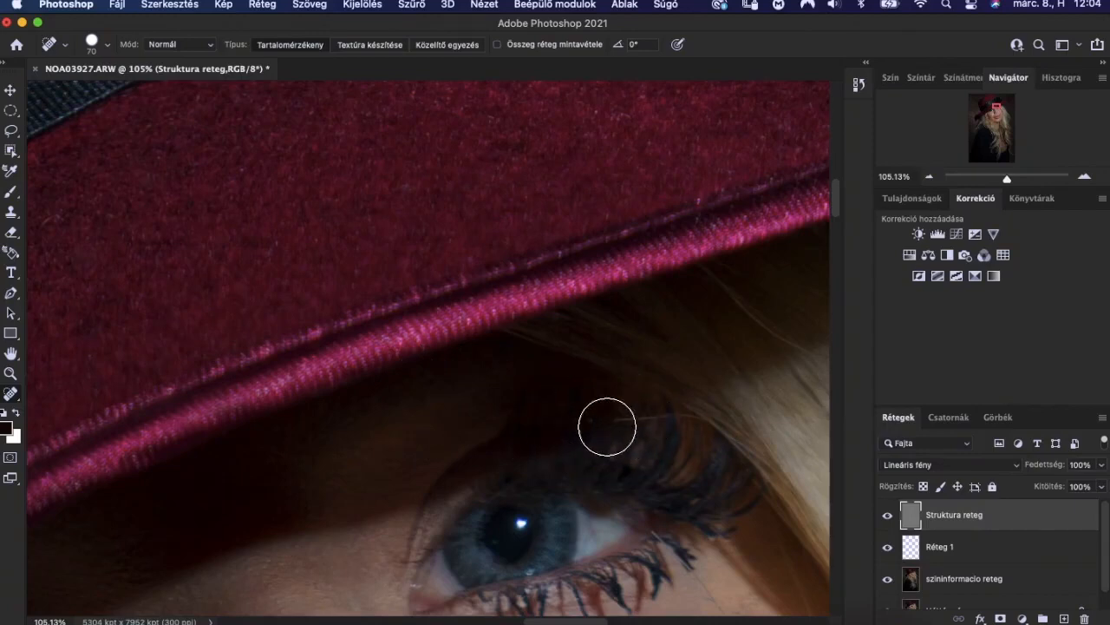
pyautogui.moveTo(622, 423); pyautogui.dragTo(654, 423)
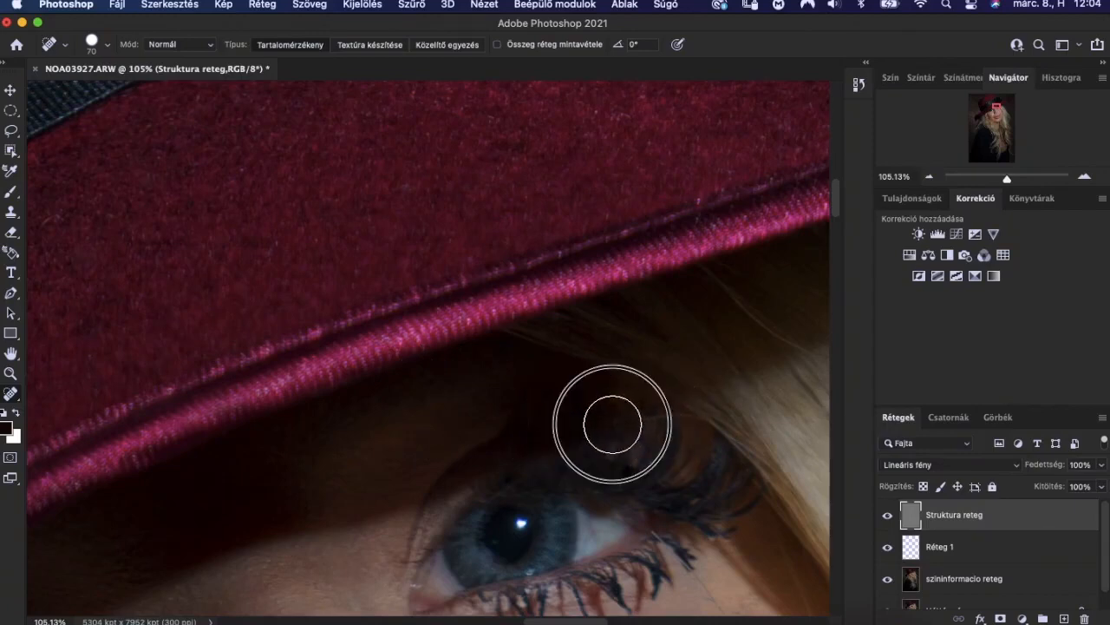
pyautogui.click(647, 422)
pyautogui.moveTo(639, 419); pyautogui.dragTo(671, 419)
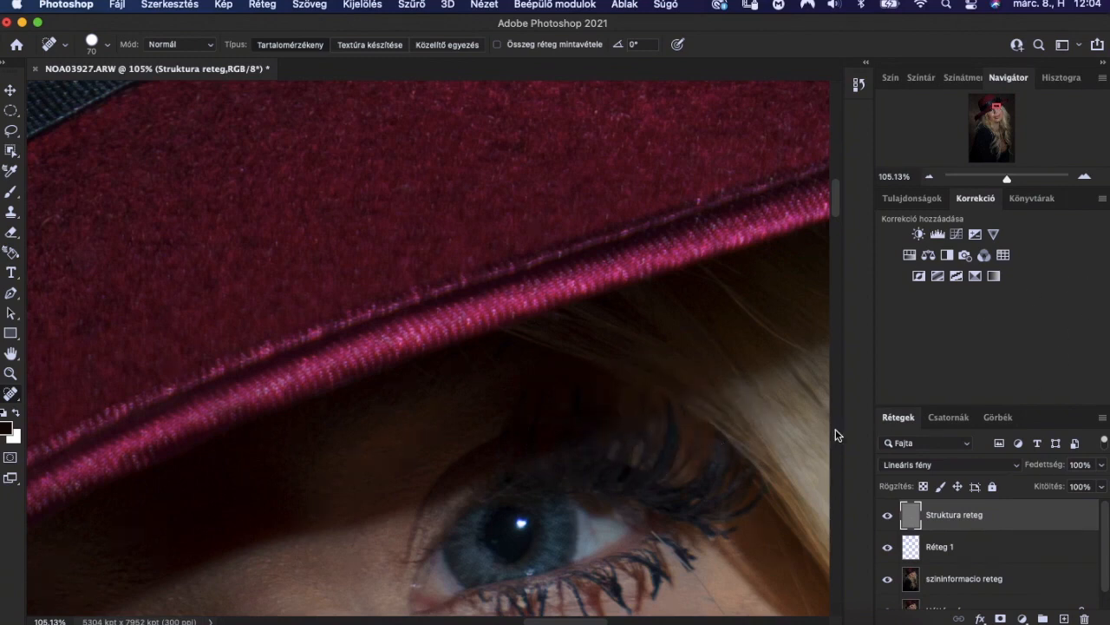
# Step: Heal the fine stray hair and lash tips at the outer corner of her left eye
pyautogui.click(653, 534)
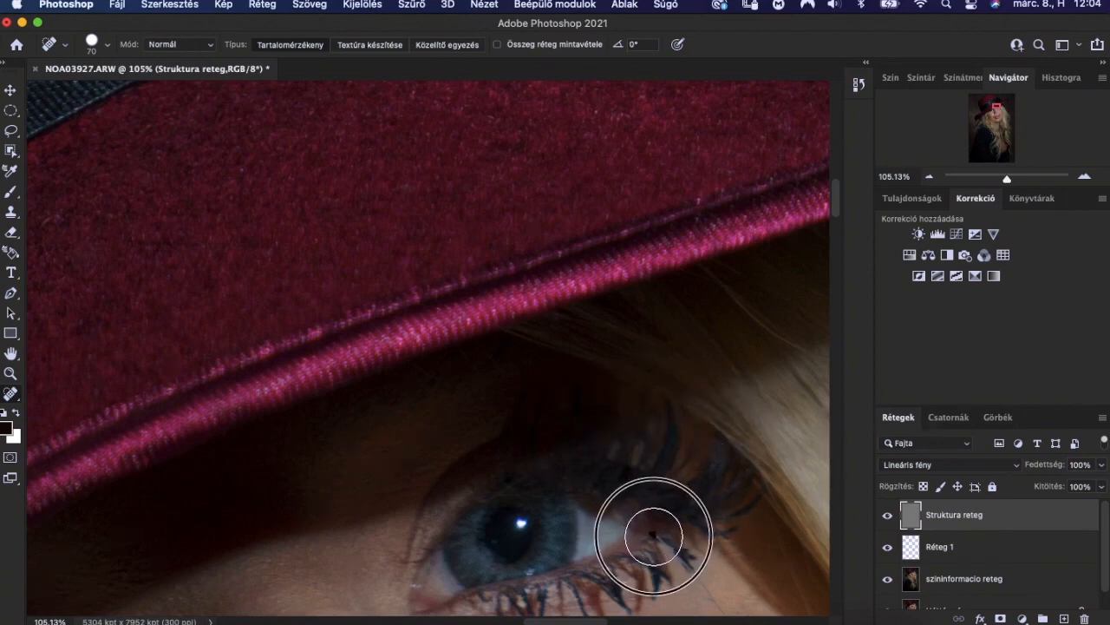
pyautogui.moveTo(656, 535); pyautogui.dragTo(669, 542)
pyautogui.click(681, 558)
pyautogui.click(689, 568)
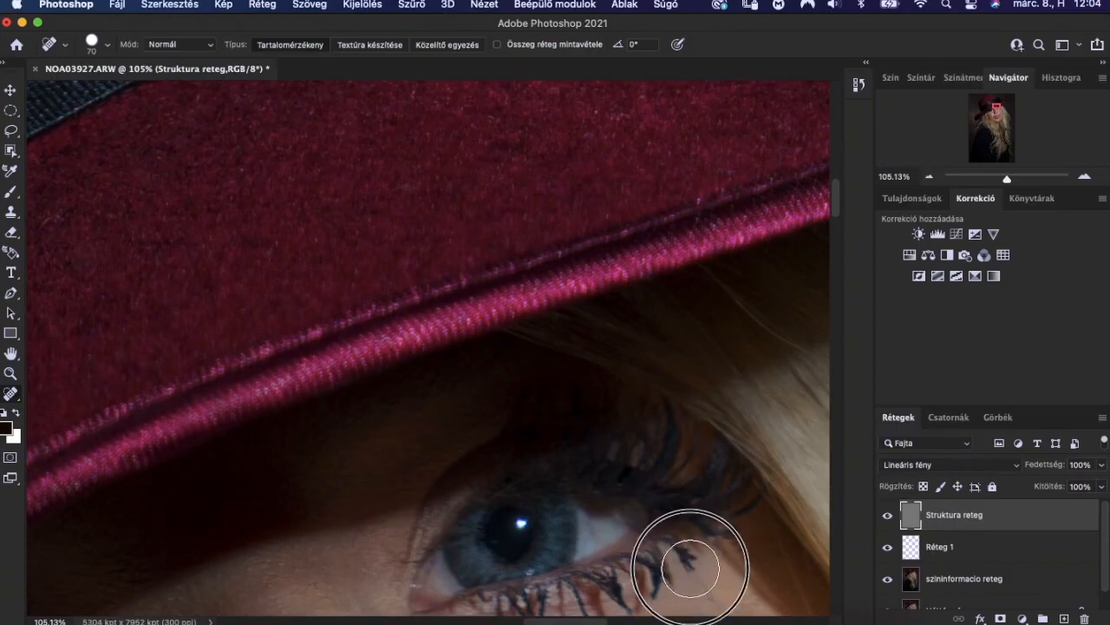
pyautogui.click(712, 589)
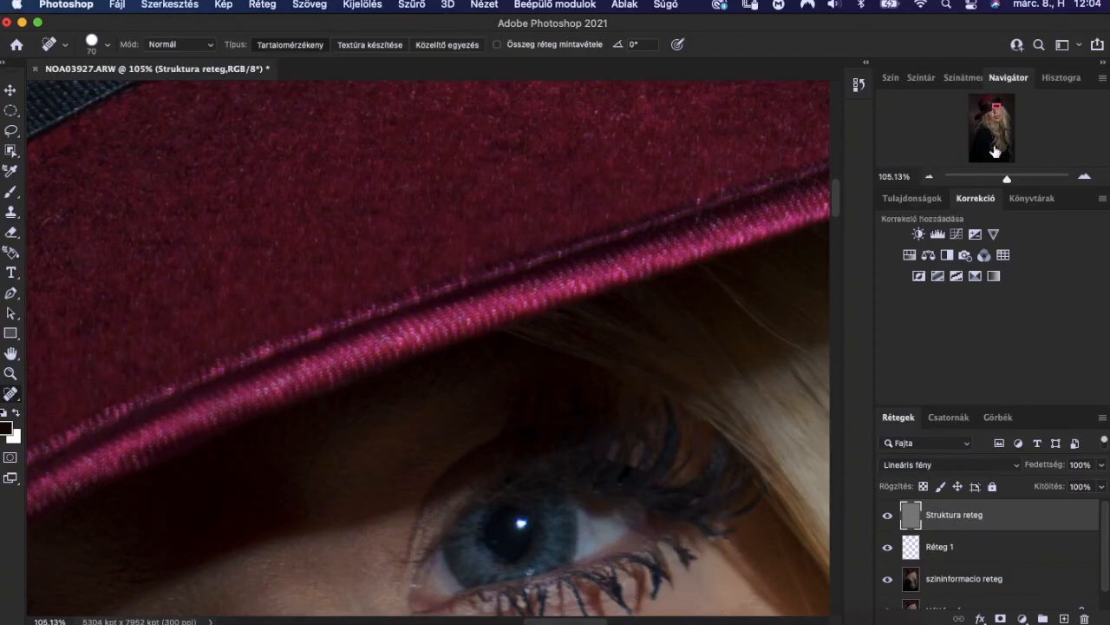
# Step: Heal the fine line and uneven skin below her left eye and the stray hairs along the cheek's edge
pyautogui.moveTo(996, 109); pyautogui.dragTo(996, 111)
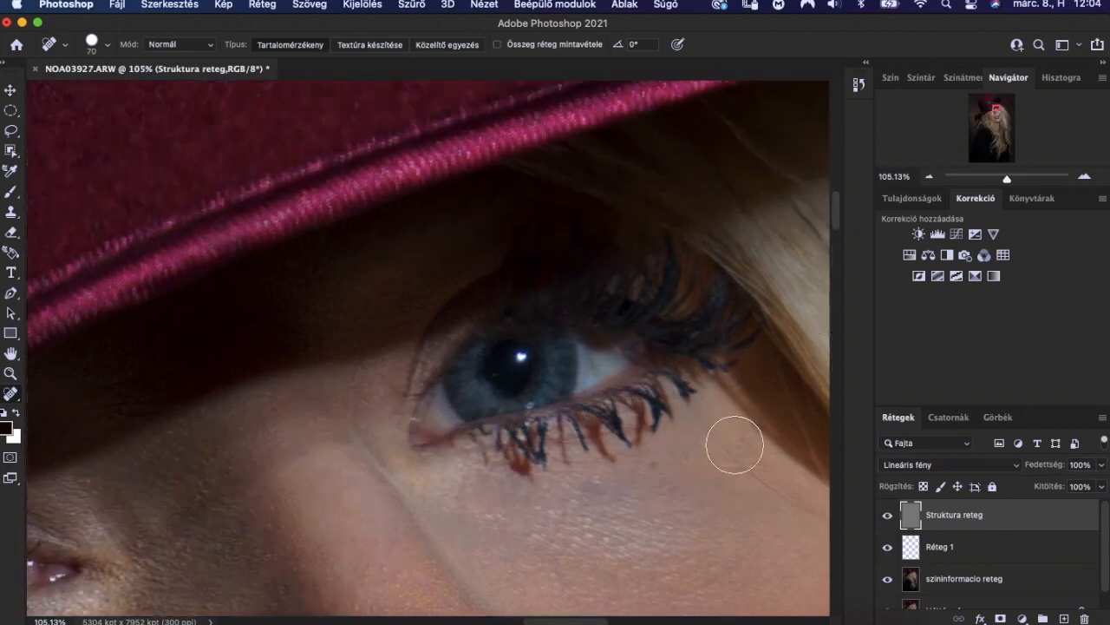
pyautogui.moveTo(761, 481)
pyautogui.mouseDown()
pyautogui.moveTo(835, 535)
pyautogui.moveTo(741, 481)
pyautogui.mouseUp()
pyautogui.moveTo(664, 483); pyautogui.dragTo(709, 471)
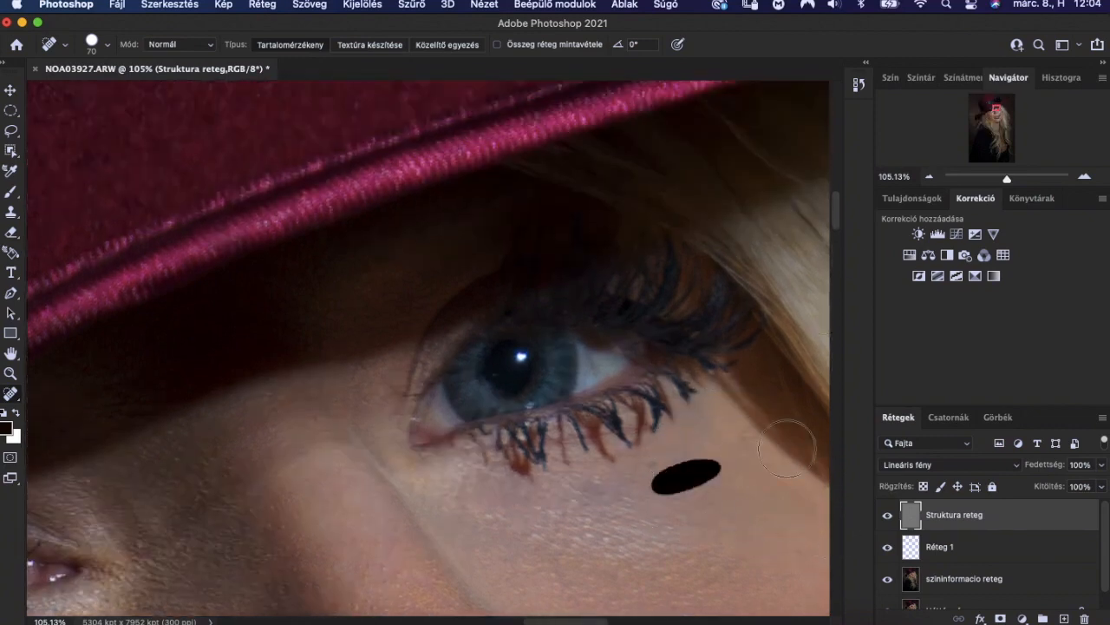
pyautogui.click(657, 464)
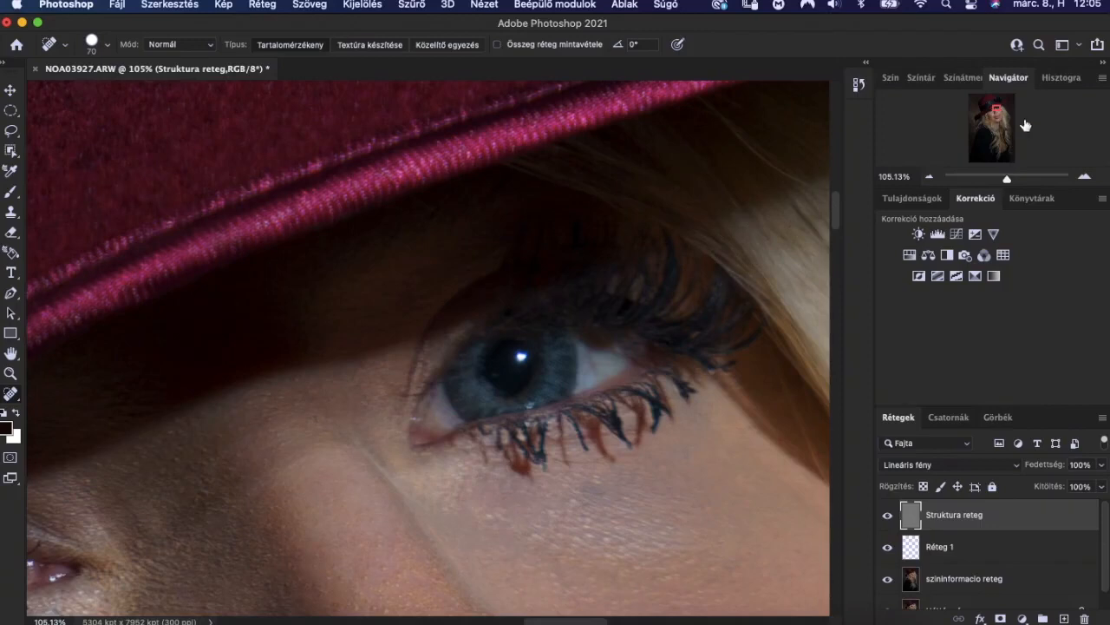
pyautogui.moveTo(998, 120); pyautogui.dragTo(1003, 114)
pyautogui.moveTo(491, 212)
pyautogui.mouseDown()
pyautogui.moveTo(541, 330)
pyautogui.moveTo(597, 395)
pyautogui.mouseUp()
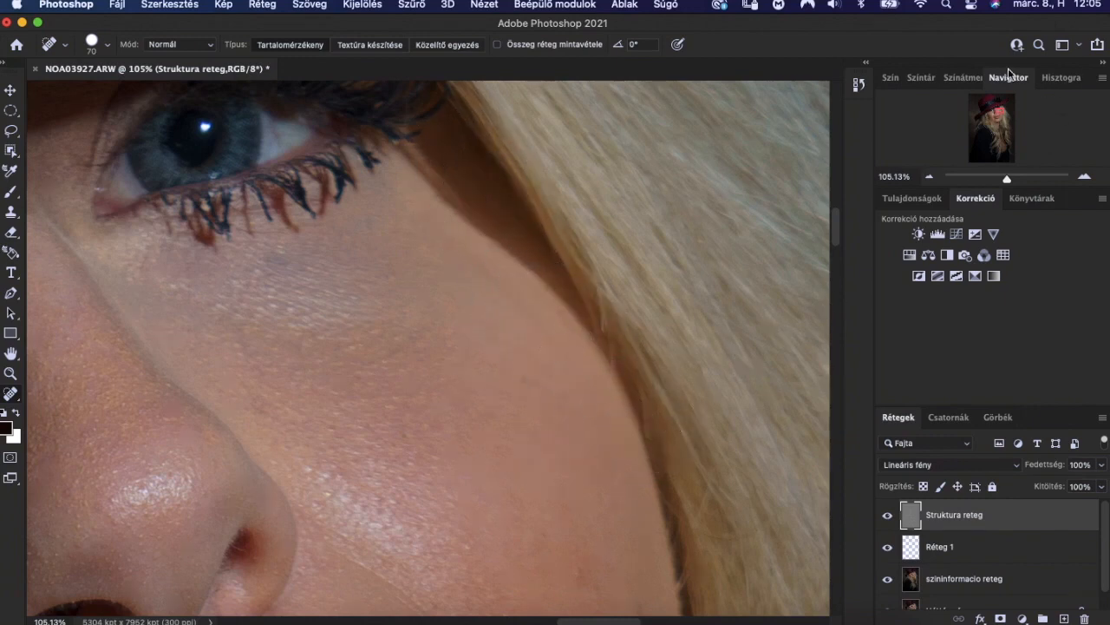
# Step: Heal the crease running from the nostril to the mouth corner and the marks on the skin beside the lips
pyautogui.moveTo(999, 124); pyautogui.dragTo(999, 130)
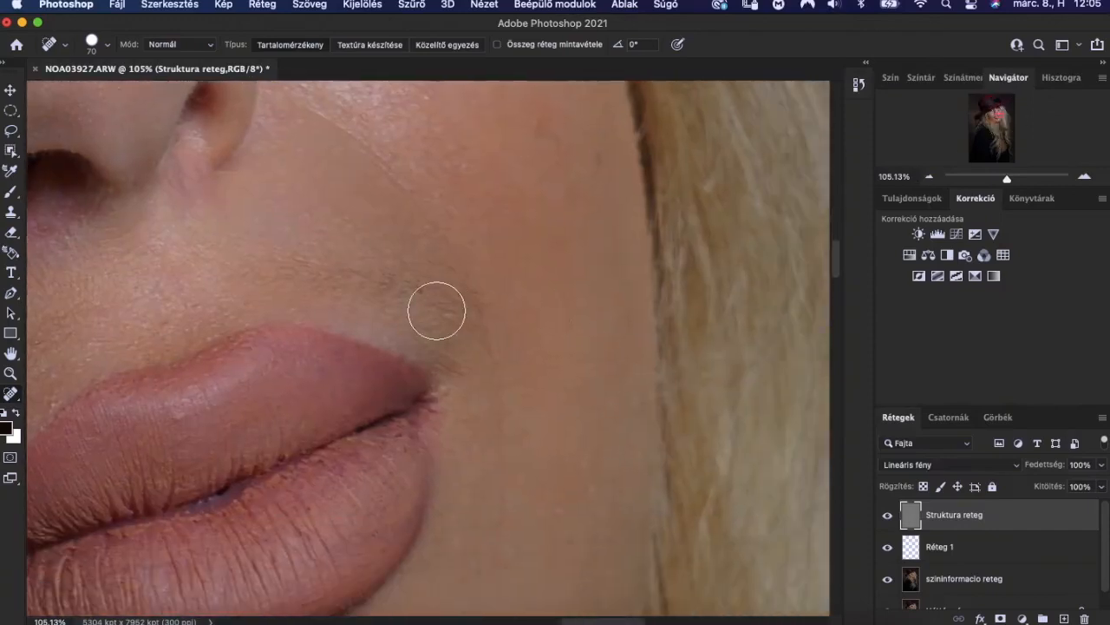
pyautogui.click(330, 122)
pyautogui.moveTo(443, 233); pyautogui.dragTo(459, 265)
pyautogui.moveTo(503, 493); pyautogui.dragTo(498, 547)
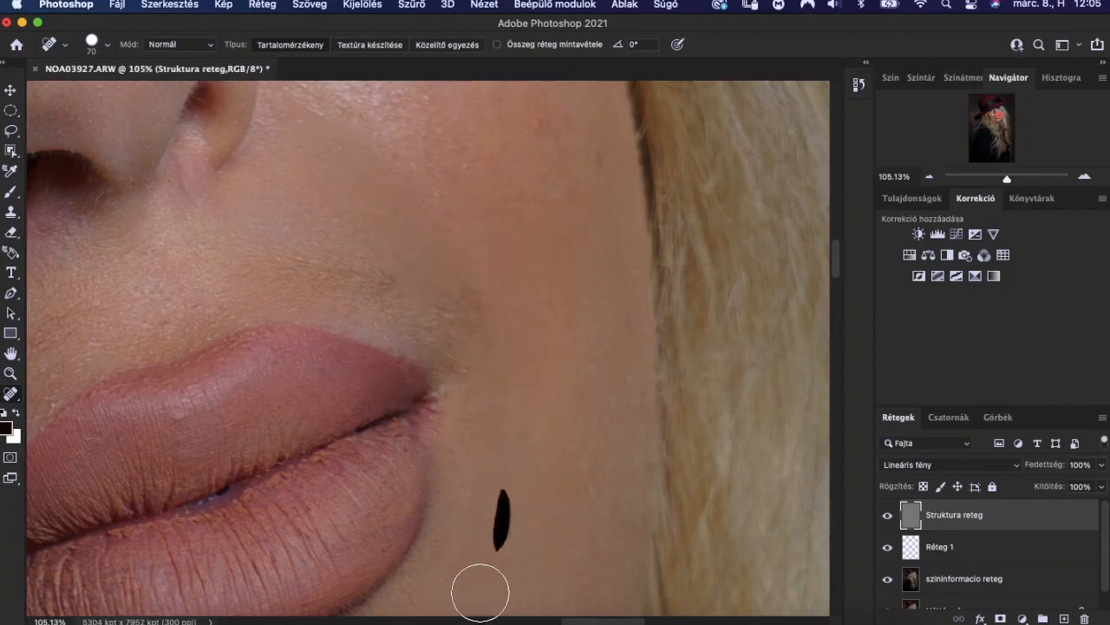
pyautogui.click(448, 367)
pyautogui.click(479, 300)
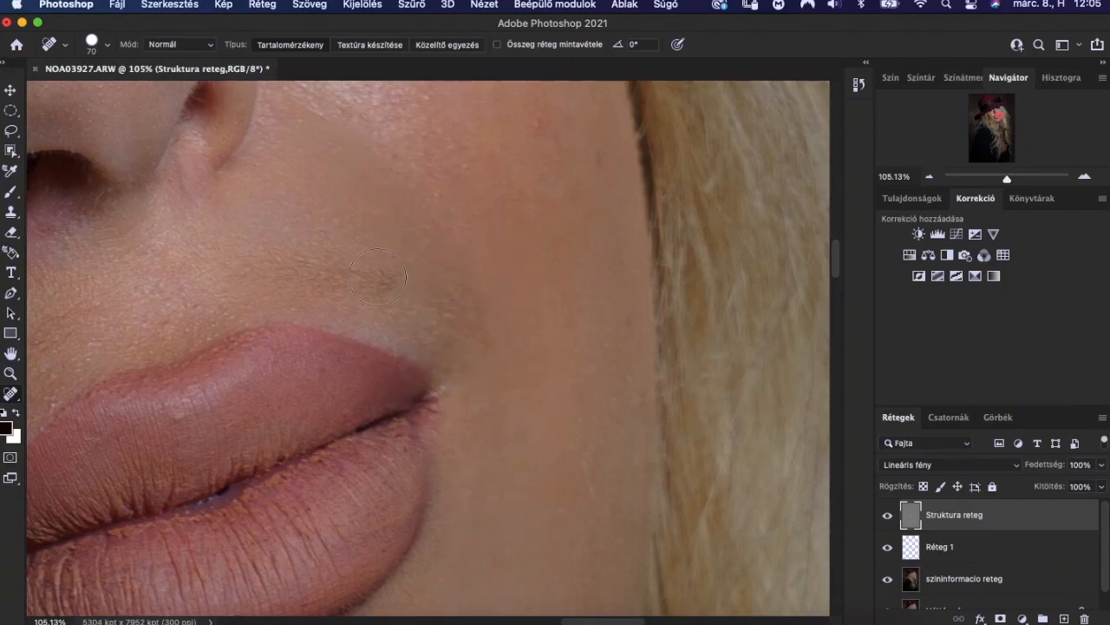
# Step: Heal the small blemishes on the cheek beside the nose and on the skin above the upper lip
pyautogui.click(599, 163)
pyautogui.click(538, 122)
pyautogui.click(473, 164)
pyautogui.click(438, 198)
pyautogui.click(160, 323)
pyautogui.click(194, 307)
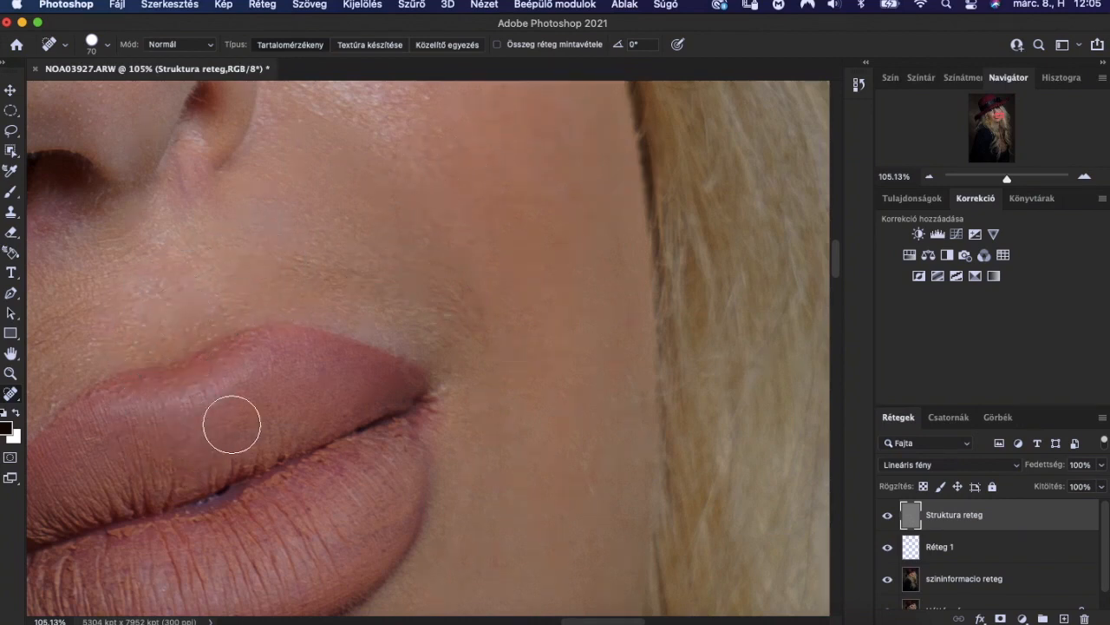
# Step: Heal the rough texture marks on the upper and lower lips
pyautogui.moveTo(1001, 113); pyautogui.dragTo(999, 115)
pyautogui.click(347, 474)
pyautogui.click(255, 436)
pyautogui.click(294, 424)
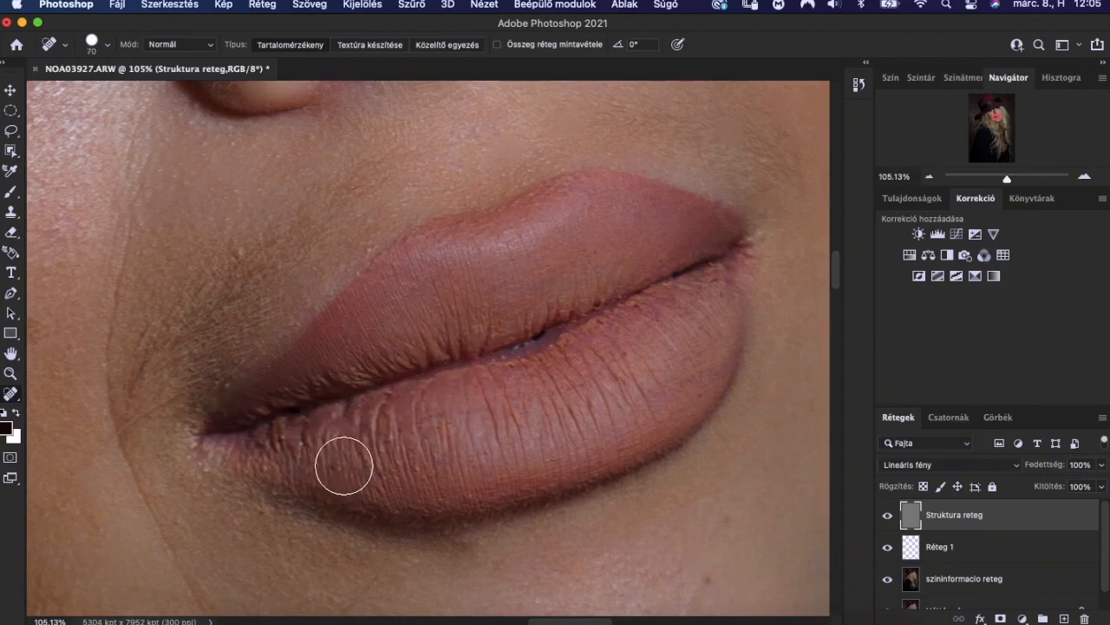
pyautogui.click(416, 468)
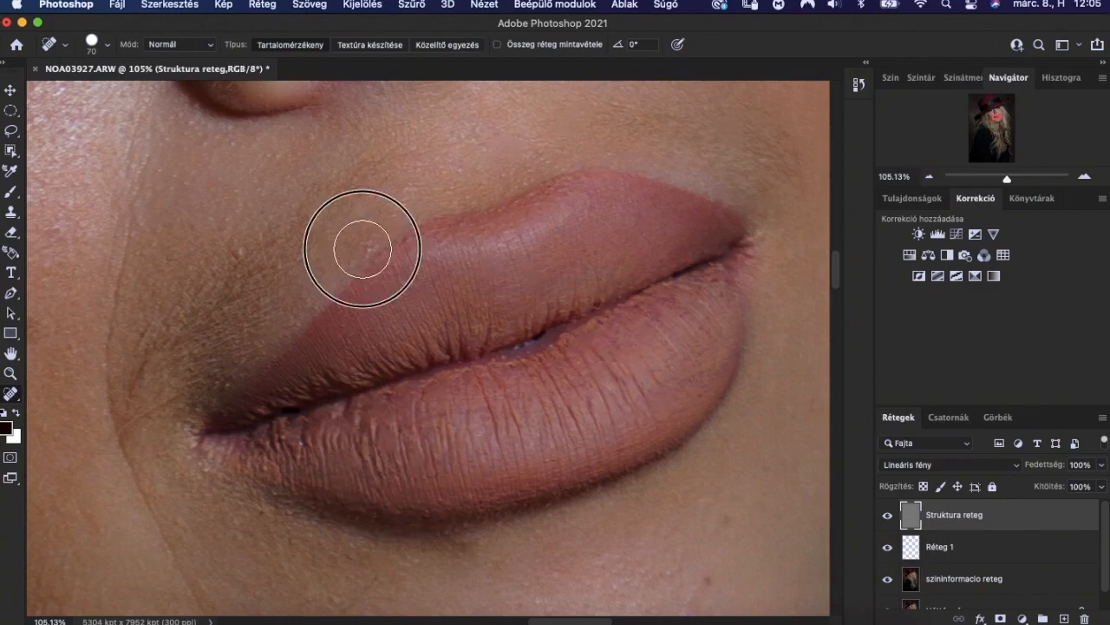
# Step: Heal the crease running from beside the nose past her right mouth corner and the marks on the skin around it
pyautogui.click(235, 248)
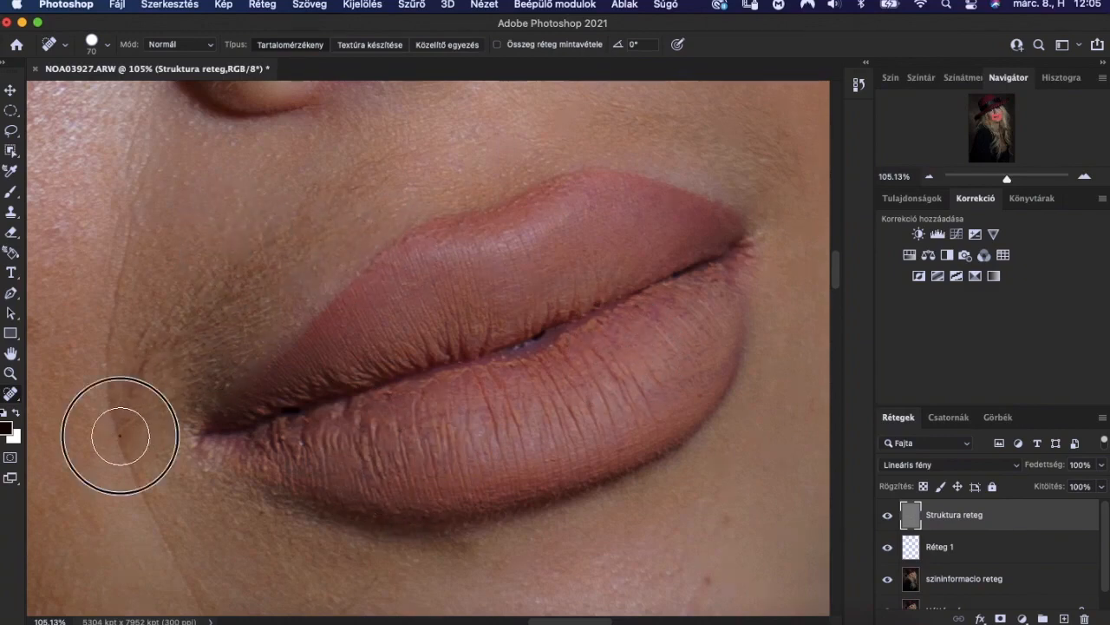
pyautogui.click(154, 402)
pyautogui.moveTo(136, 365); pyautogui.dragTo(132, 327)
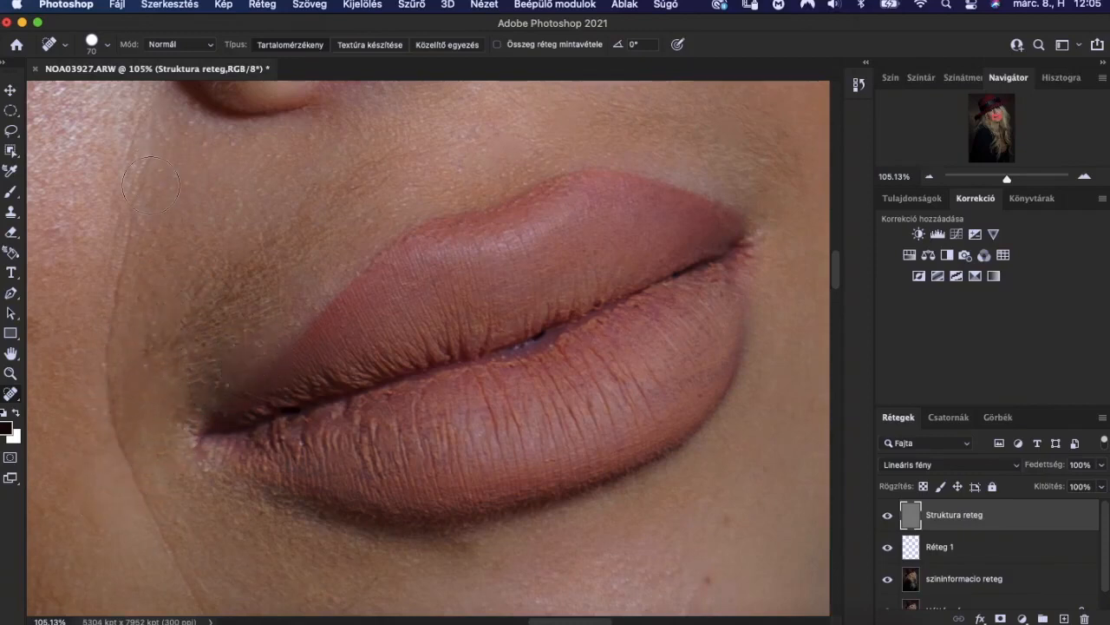
pyautogui.moveTo(128, 259); pyautogui.dragTo(122, 299)
pyautogui.click(117, 408)
pyautogui.moveTo(117, 408); pyautogui.dragTo(199, 577)
pyautogui.click(113, 386)
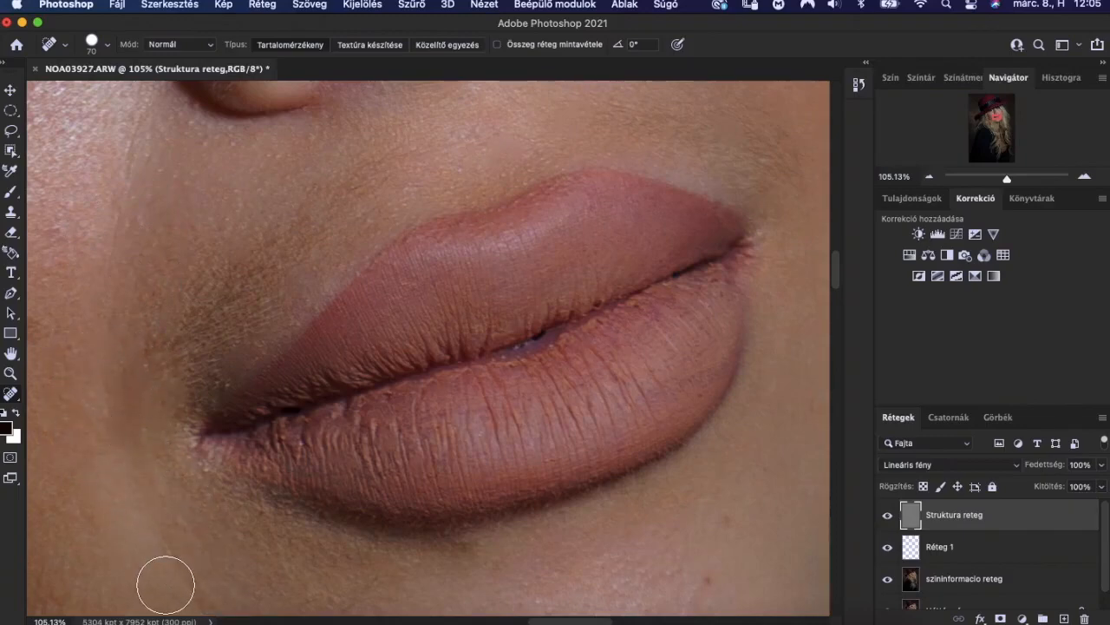
# Step: Heal the stray hair lying across the jaw beside the chin and the small marks above it
pyautogui.moveTo(989, 127)
pyautogui.mouseDown()
pyautogui.moveTo(1003, 106)
pyautogui.moveTo(996, 123)
pyautogui.mouseUp()
pyautogui.moveTo(286, 206); pyautogui.dragTo(306, 256)
pyautogui.click(302, 299)
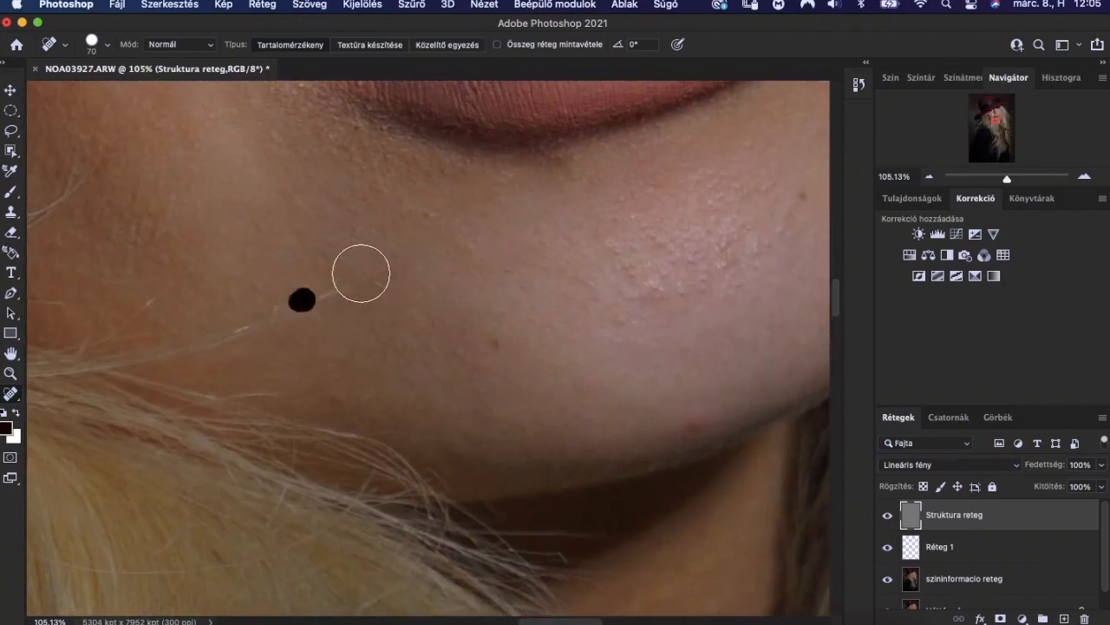
pyautogui.moveTo(219, 333); pyautogui.dragTo(306, 304)
pyautogui.moveTo(148, 352); pyautogui.dragTo(216, 332)
# Step: Heal the red spot near the jawline, the bumps on the chin and the marks below the lower lip
pyautogui.click(694, 427)
pyautogui.click(615, 322)
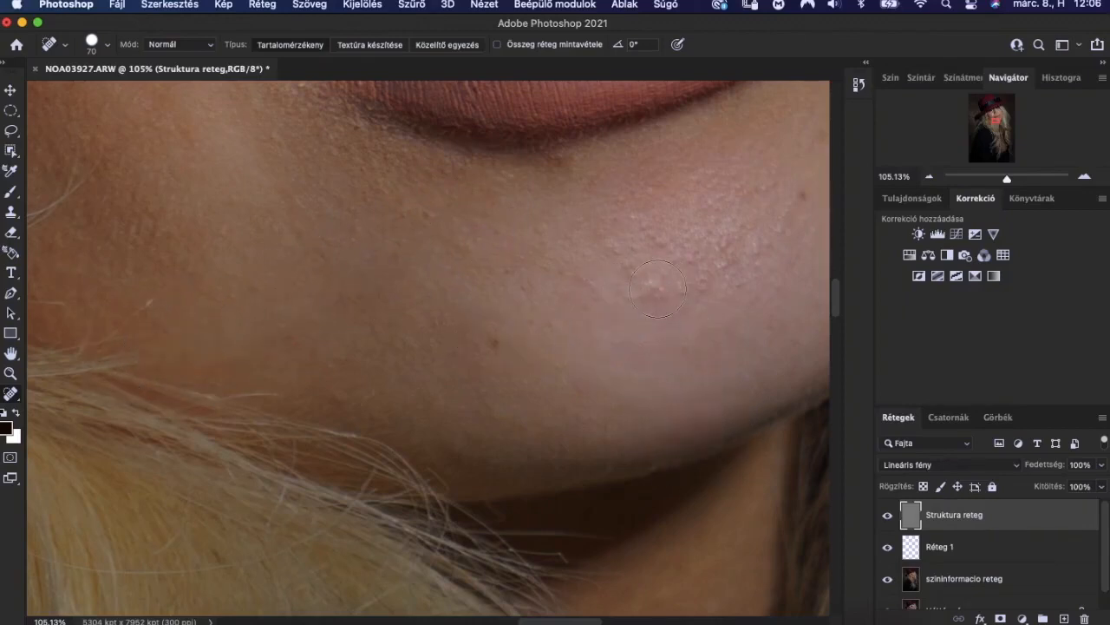
pyautogui.click(650, 293)
pyautogui.click(681, 293)
pyautogui.click(734, 289)
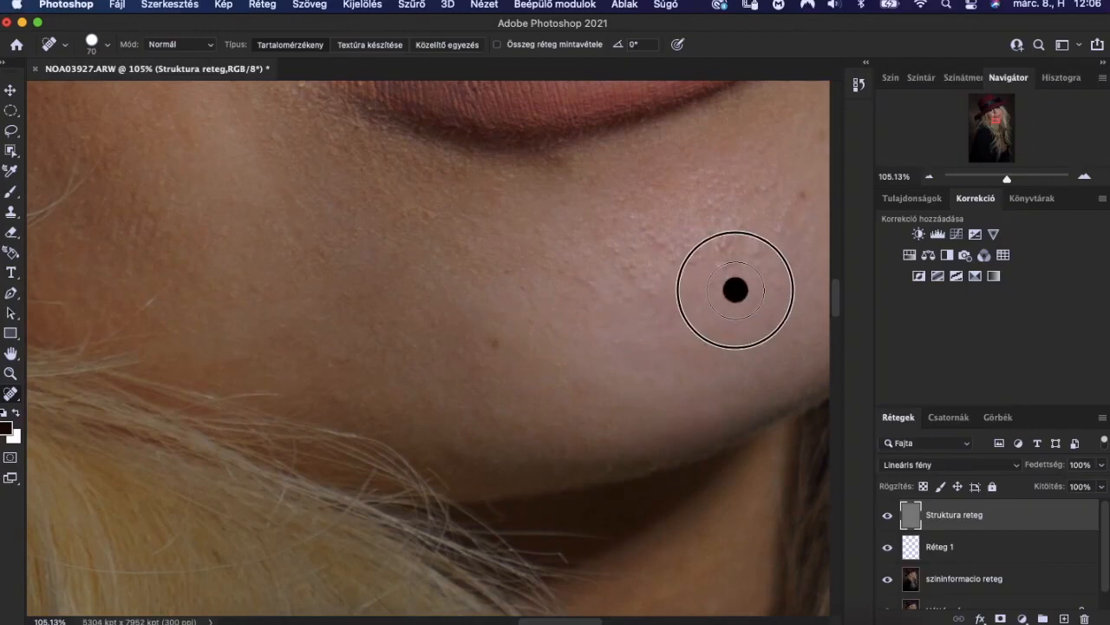
pyautogui.click(518, 255)
pyautogui.click(427, 215)
pyautogui.click(560, 156)
pyautogui.click(353, 127)
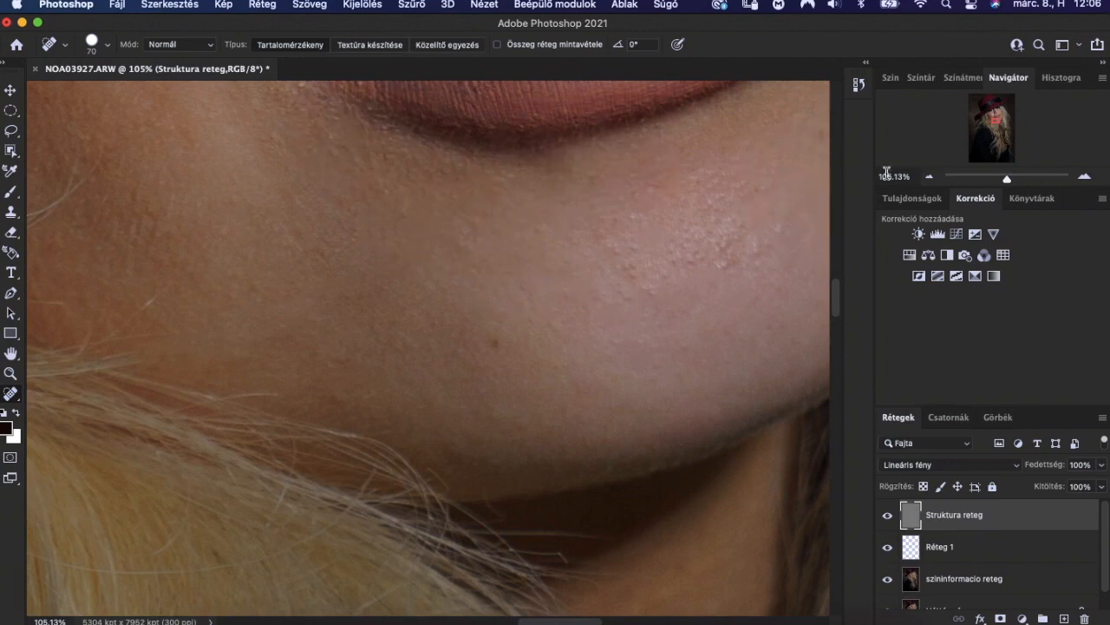
# Step: Heal the small blemishes and uneven texture on her right cheek next to the hair
pyautogui.moveTo(992, 132)
pyautogui.mouseDown()
pyautogui.moveTo(1002, 118)
pyautogui.moveTo(990, 112)
pyautogui.mouseUp()
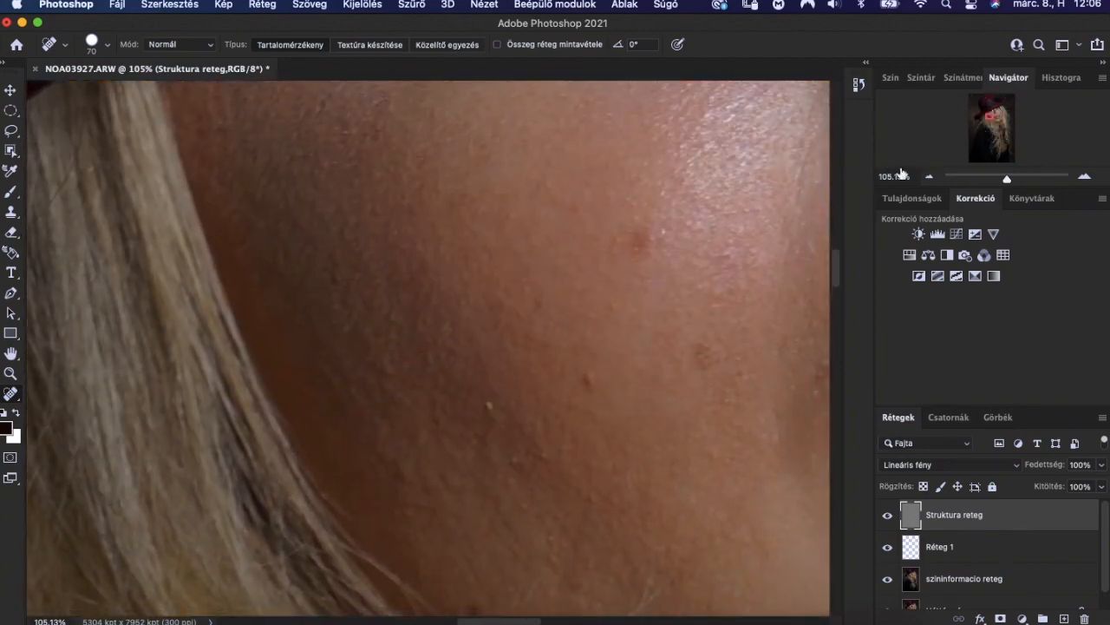
pyautogui.moveTo(480, 401); pyautogui.dragTo(523, 448)
pyautogui.click(585, 383)
pyautogui.click(342, 287)
pyautogui.click(345, 333)
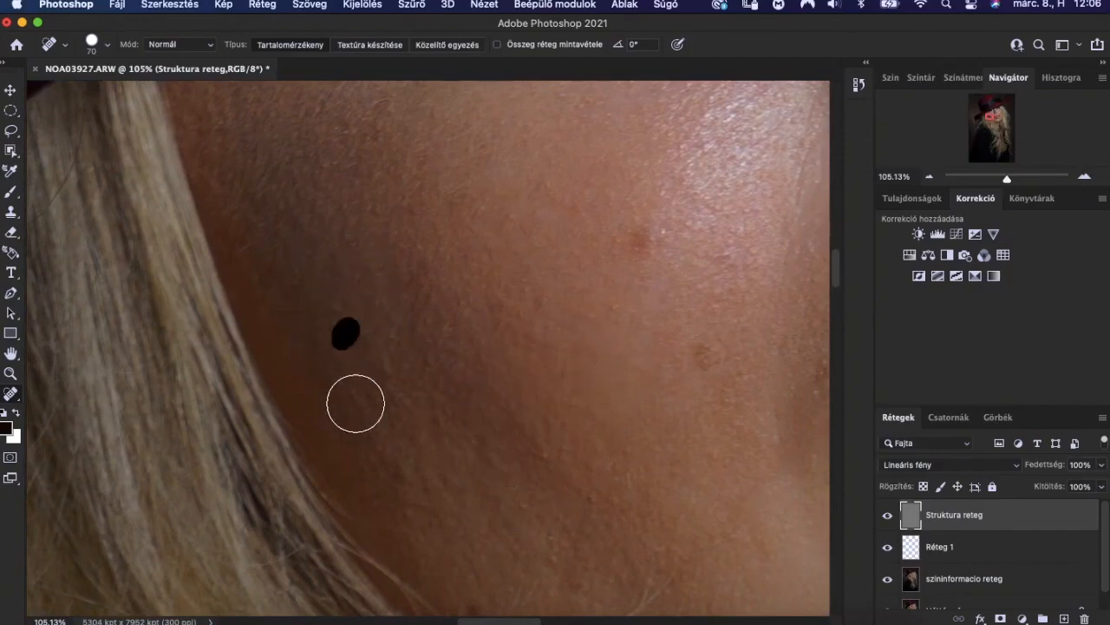
# Step: Heal the fine lines and bumps on the skin below her right eye and on the upper cheek
pyautogui.moveTo(990, 111); pyautogui.dragTo(994, 105)
pyautogui.click(553, 451)
pyautogui.click(651, 525)
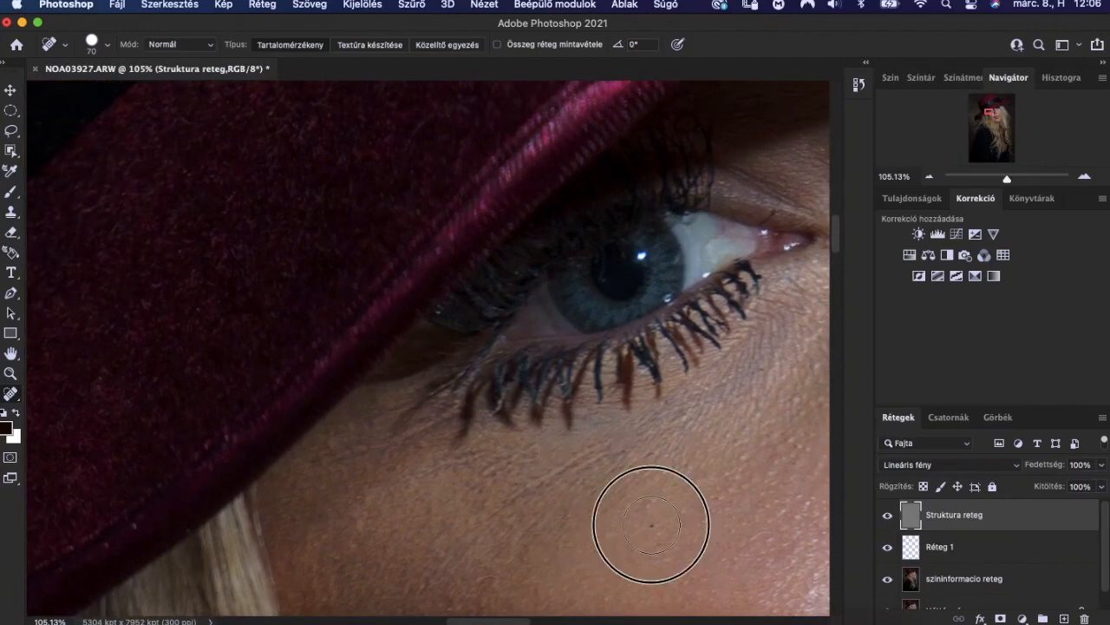
pyautogui.moveTo(596, 452); pyautogui.dragTo(539, 486)
pyautogui.moveTo(454, 463); pyautogui.dragTo(512, 455)
pyautogui.moveTo(336, 452); pyautogui.dragTo(357, 446)
pyautogui.moveTo(455, 559); pyautogui.dragTo(475, 552)
# Step: Heal the uneven skin texture below the lashes of her left eye
pyautogui.moveTo(986, 130); pyautogui.dragTo(997, 108)
pyautogui.click(434, 248)
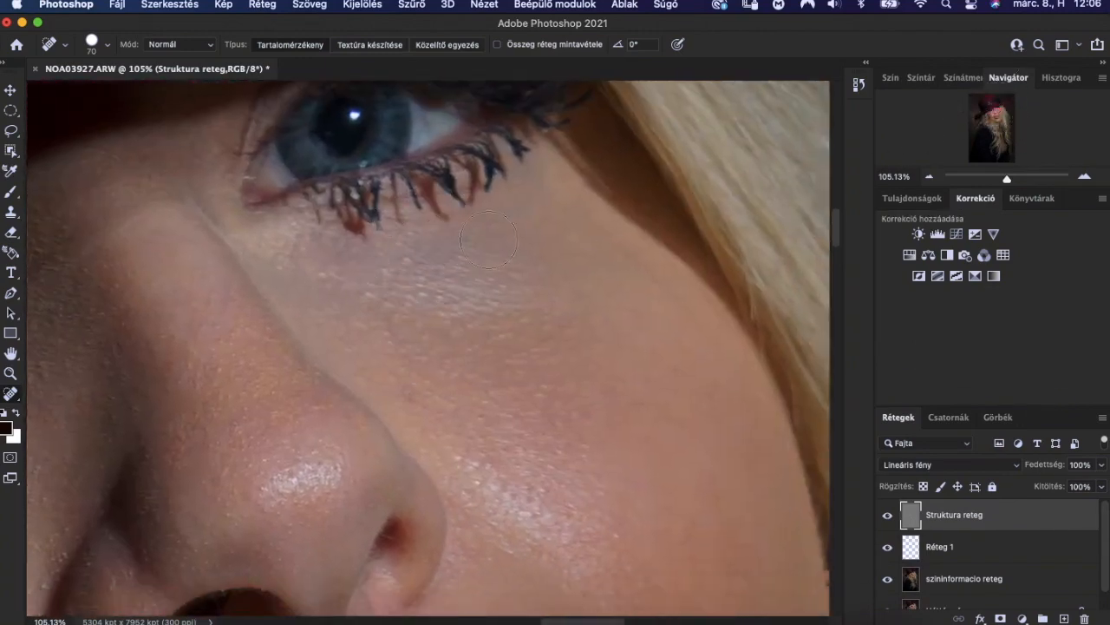
pyautogui.moveTo(425, 257); pyautogui.dragTo(427, 256)
# Step: Heal the fine hairs and coarse texture on the skin above her right mouth corner
pyautogui.moveTo(998, 113); pyautogui.dragTo(998, 119)
pyautogui.click(342, 223)
pyautogui.moveTo(154, 355)
pyautogui.mouseDown()
pyautogui.moveTo(207, 308)
pyautogui.moveTo(218, 330)
pyautogui.moveTo(238, 264)
pyautogui.mouseUp()
pyautogui.moveTo(188, 321); pyautogui.dragTo(257, 288)
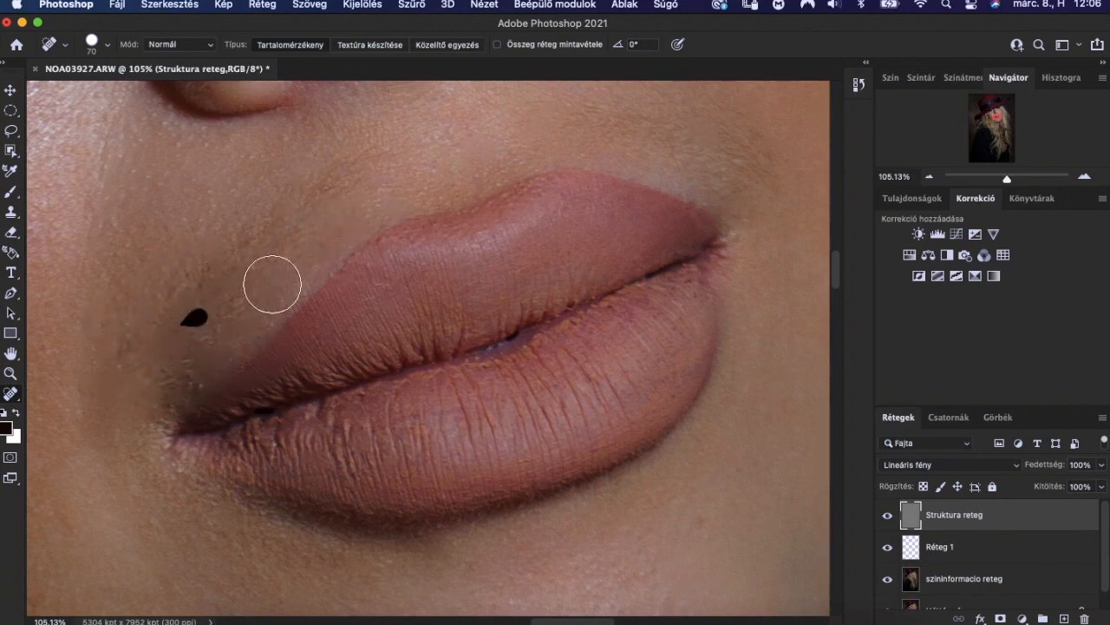
pyautogui.moveTo(179, 333); pyautogui.dragTo(195, 323)
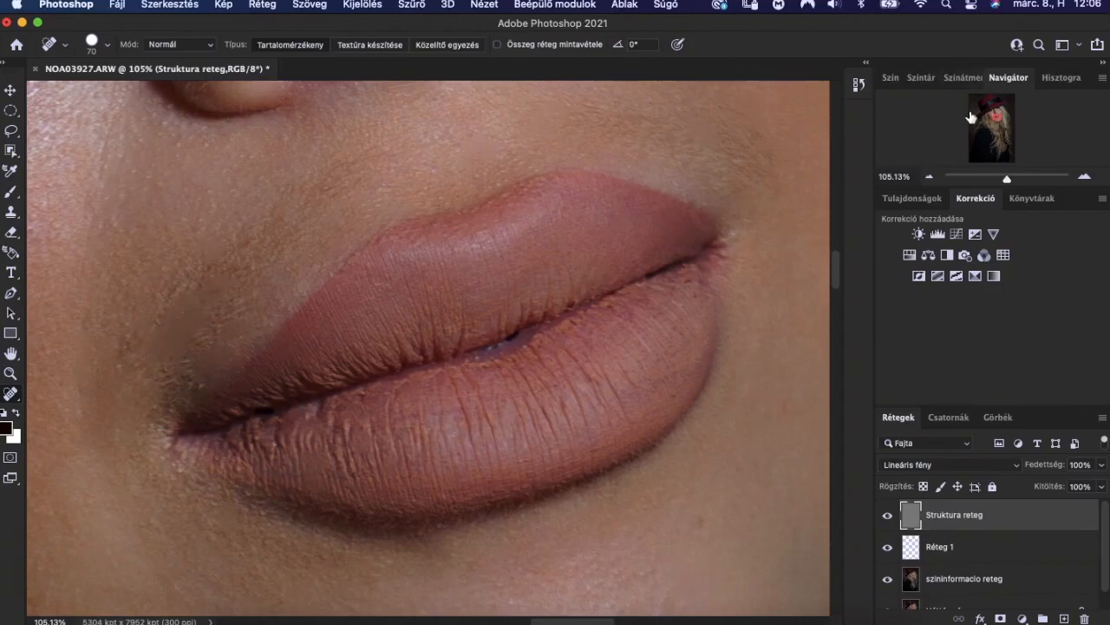
# Step: Heal the dark spot on the chin and the remaining bumps in its shiny area
pyautogui.moveTo(998, 117); pyautogui.dragTo(1001, 121)
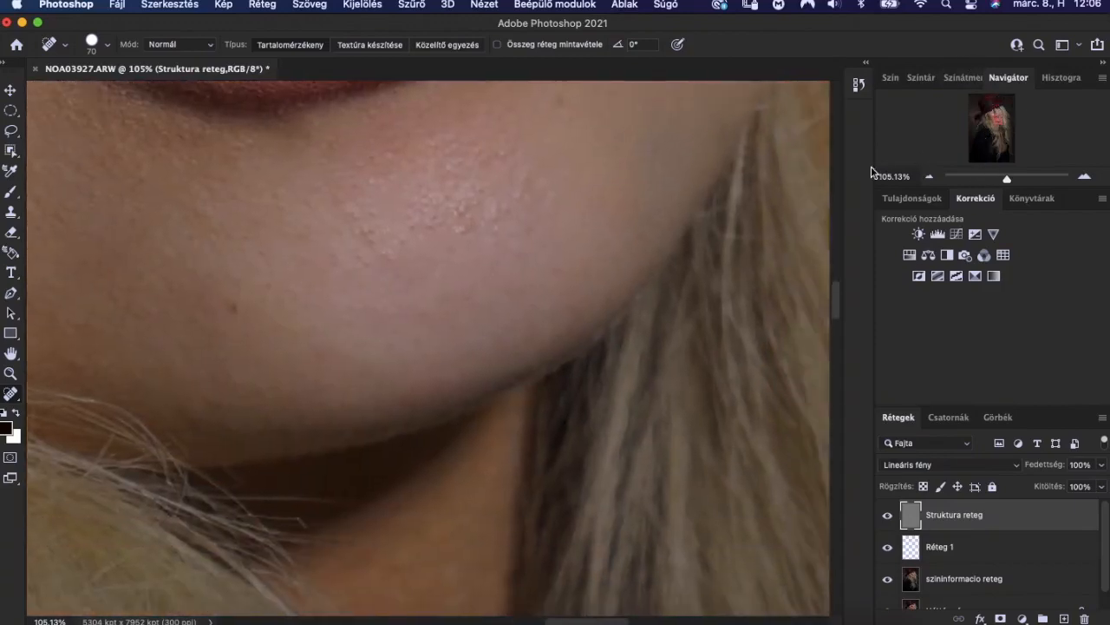
pyautogui.click(234, 306)
pyautogui.click(503, 208)
pyautogui.click(515, 192)
pyautogui.click(456, 231)
pyautogui.click(389, 251)
pyautogui.click(367, 228)
# Step: Heal the long stray hair along the outer edge of the dark garment's shoulder and the lint on its fabric
pyautogui.moveTo(837, 303); pyautogui.dragTo(835, 406)
pyautogui.moveTo(991, 141); pyautogui.dragTo(985, 124)
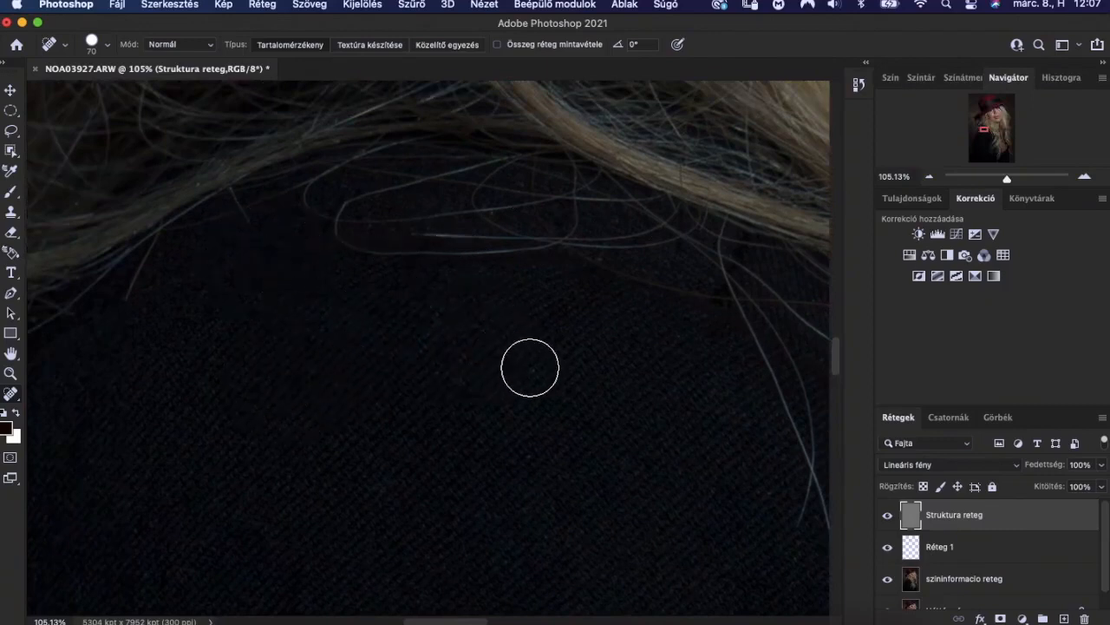
pyautogui.moveTo(1008, 173); pyautogui.dragTo(1001, 178)
pyautogui.moveTo(983, 128); pyautogui.dragTo(983, 136)
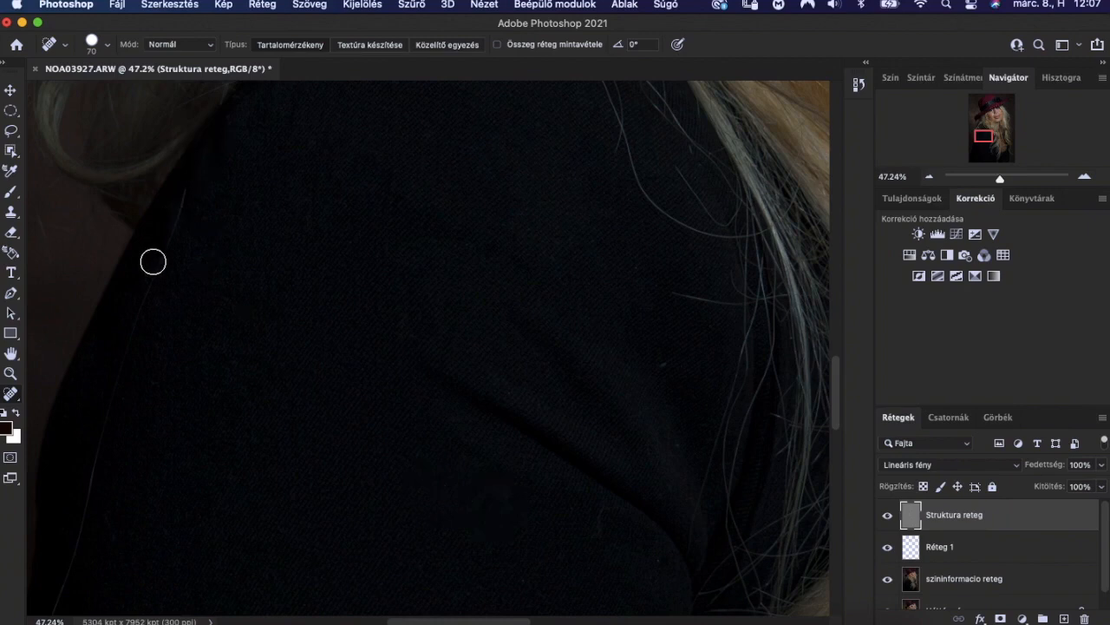
pyautogui.click(176, 206)
pyautogui.click(171, 230)
pyautogui.click(99, 453)
pyautogui.click(80, 536)
pyautogui.click(94, 471)
pyautogui.click(72, 568)
pyautogui.click(660, 364)
pyautogui.click(682, 449)
pyautogui.click(604, 513)
# Step: Heal the stray fibre at the sleeve's outer edge and the lint specks and loose hair end on the sleeve
pyautogui.moveTo(984, 136); pyautogui.dragTo(980, 145)
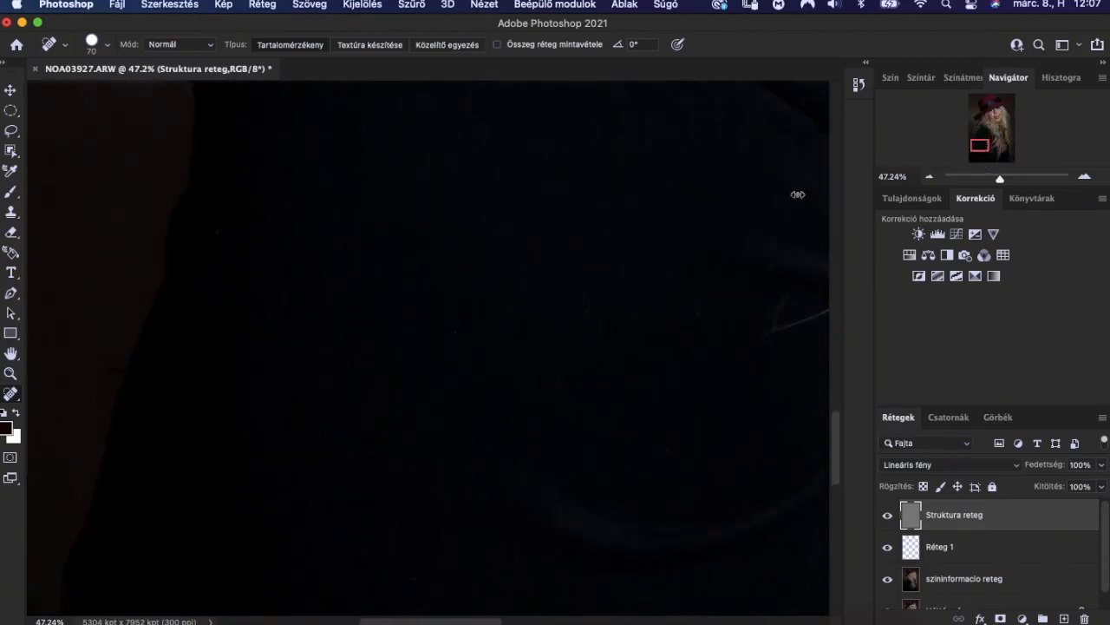
pyautogui.moveTo(105, 370); pyautogui.dragTo(142, 352)
pyautogui.click(124, 371)
pyautogui.click(769, 338)
pyautogui.click(695, 308)
pyautogui.click(590, 304)
pyautogui.click(530, 258)
pyautogui.click(577, 294)
pyautogui.click(631, 190)
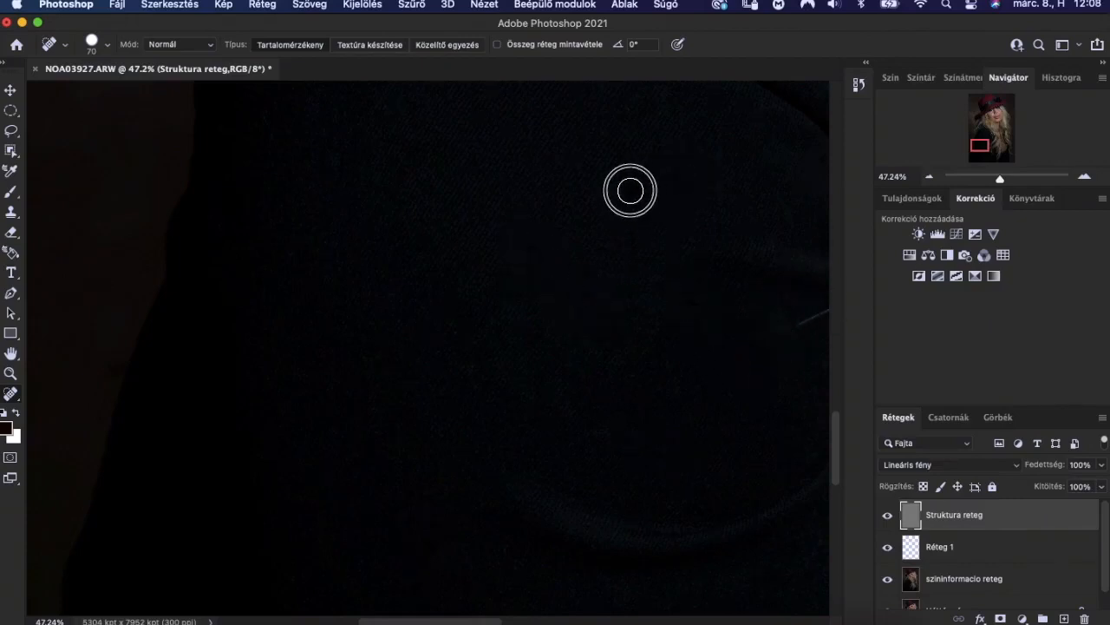
pyautogui.click(456, 336)
# Step: Heal the lint specks on the lowest part of the dark garment, including those beside the hair ends
pyautogui.moveTo(980, 142); pyautogui.dragTo(981, 154)
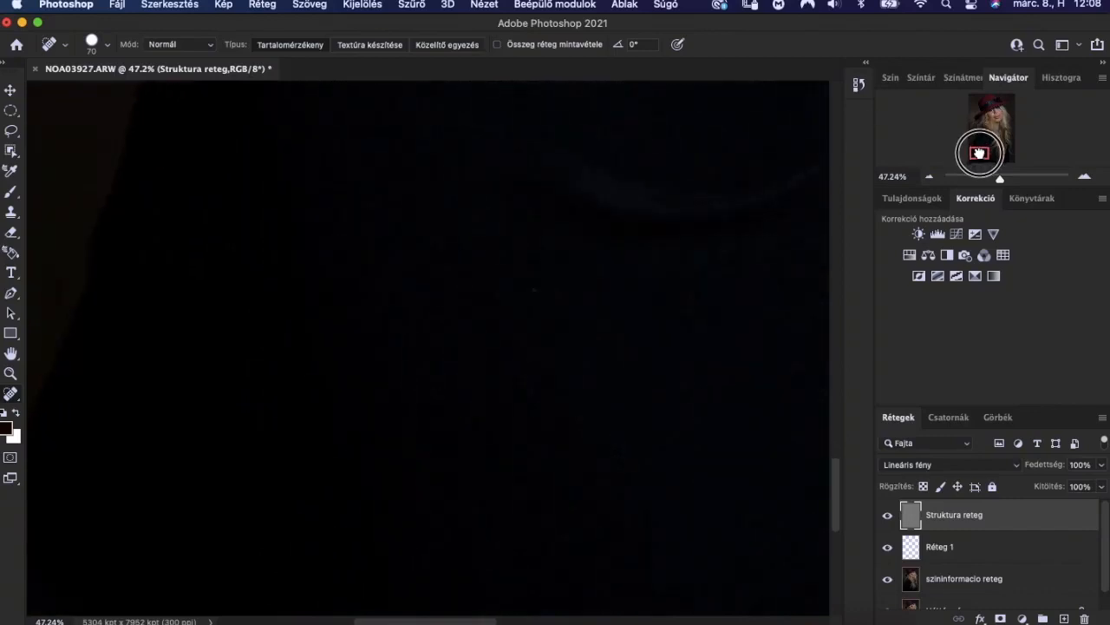
pyautogui.click(546, 225)
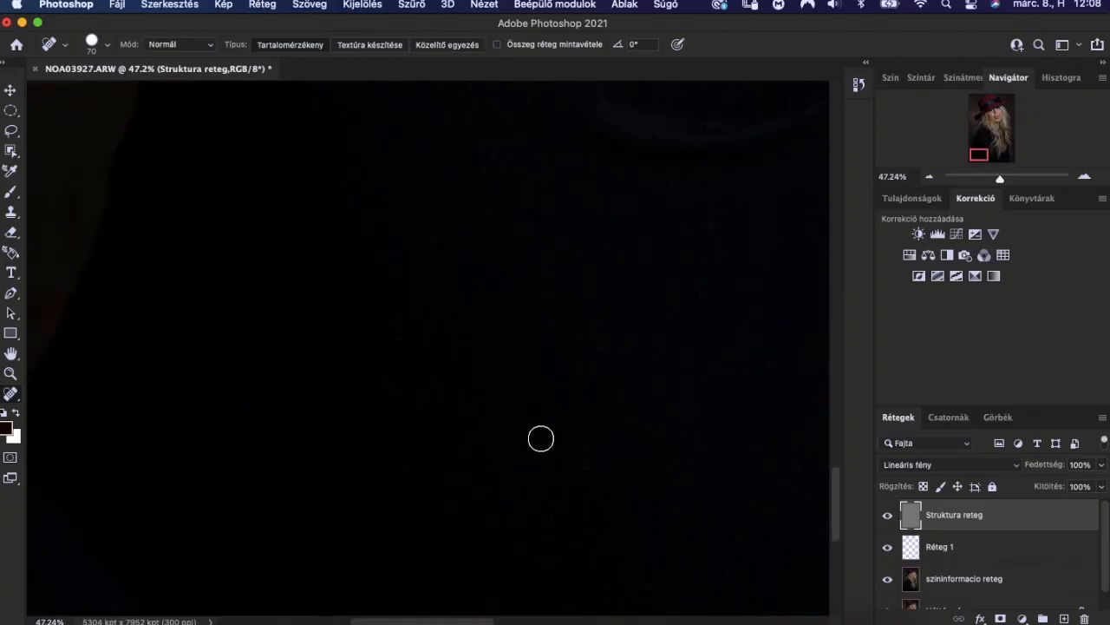
pyautogui.click(591, 471)
pyautogui.click(548, 321)
pyautogui.moveTo(986, 153); pyautogui.dragTo(994, 154)
pyautogui.click(368, 194)
pyautogui.click(536, 573)
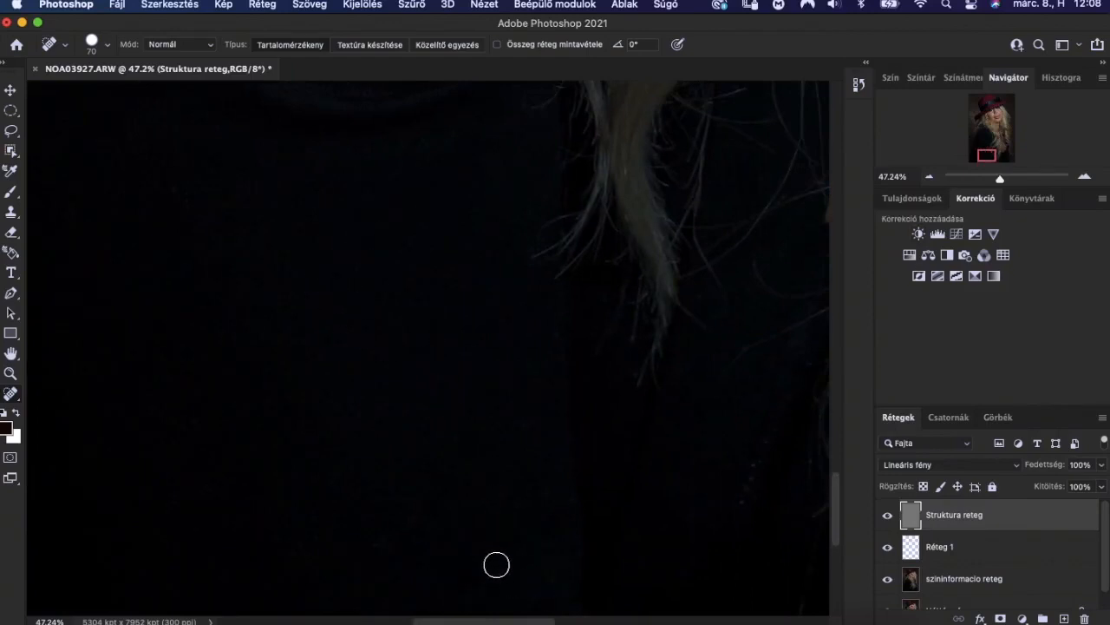
pyautogui.click(305, 550)
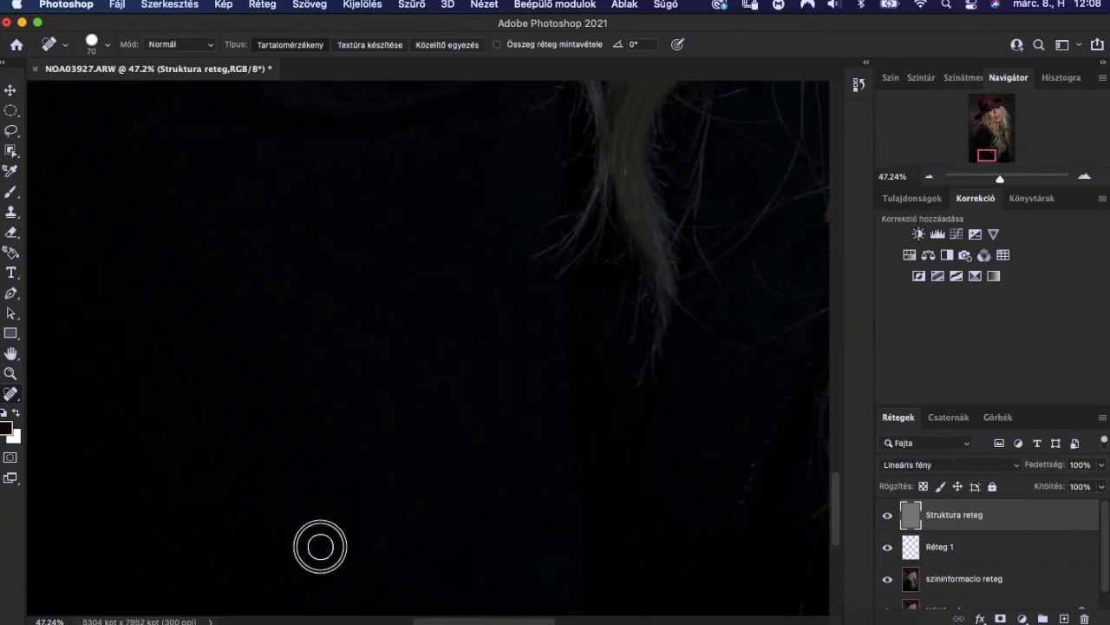
pyautogui.click(751, 483)
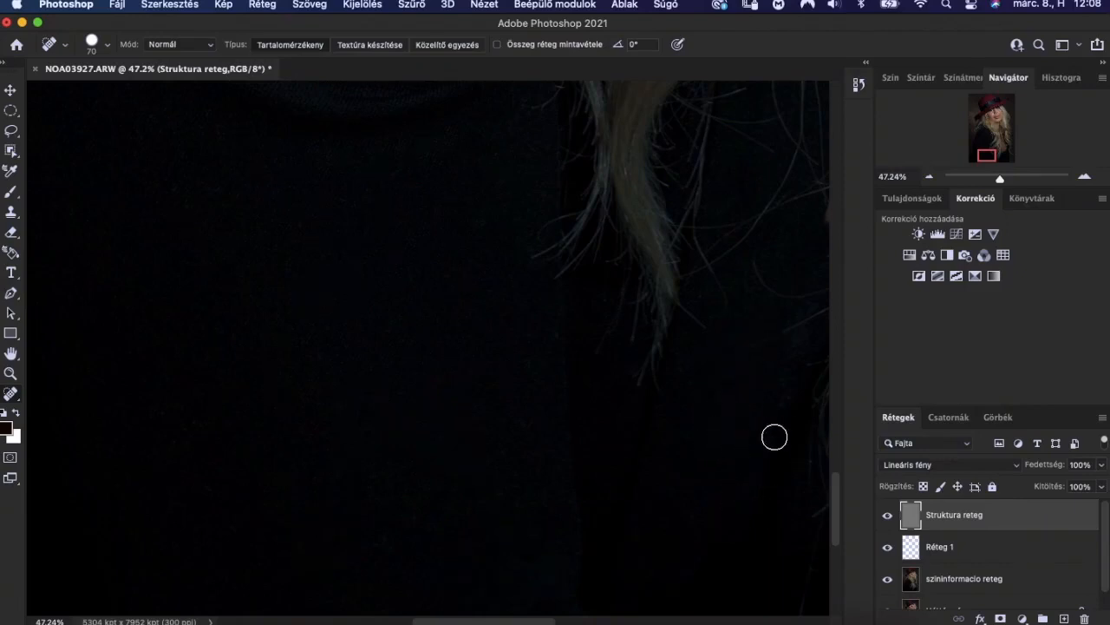
# Step: Heal the lint and loose fibres around the drooping tip of the hat brim
pyautogui.moveTo(985, 169)
pyautogui.mouseDown()
pyautogui.moveTo(991, 141)
pyautogui.moveTo(993, 169)
pyautogui.moveTo(1004, 169)
pyautogui.mouseUp()
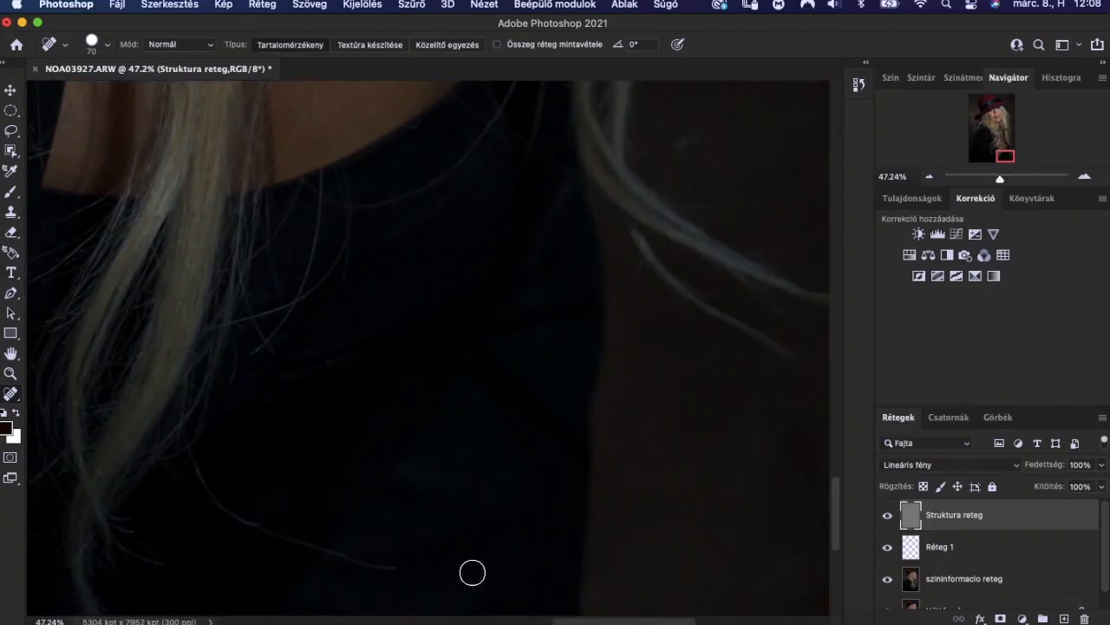
pyautogui.moveTo(999, 153); pyautogui.dragTo(958, 132)
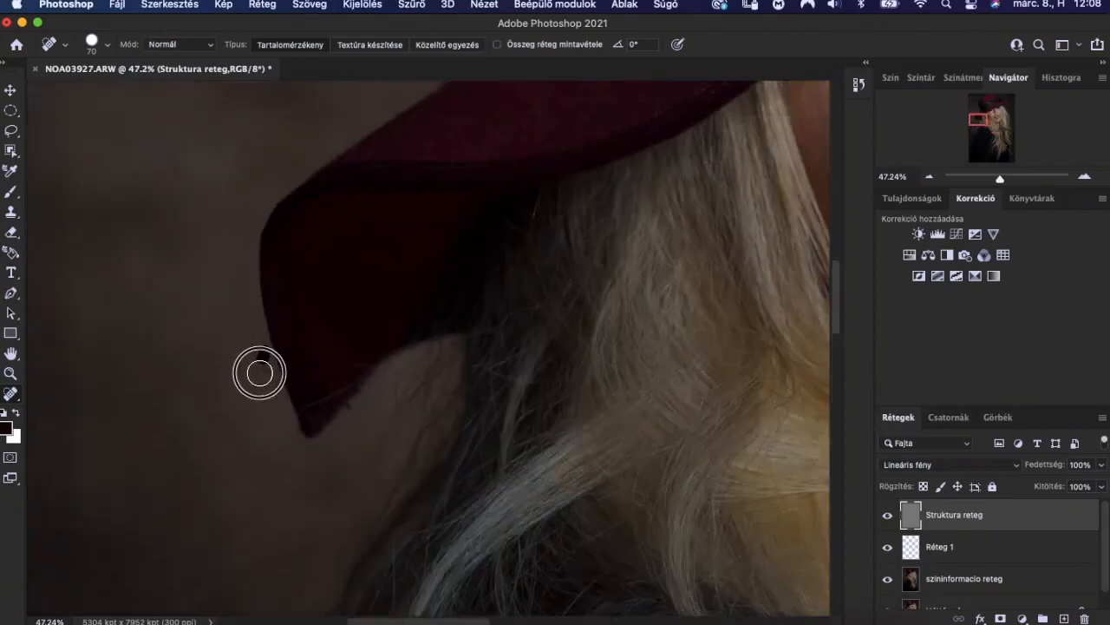
pyautogui.moveTo(255, 381)
pyautogui.mouseDown()
pyautogui.moveTo(270, 421)
pyautogui.moveTo(331, 434)
pyautogui.moveTo(408, 407)
pyautogui.mouseUp()
pyautogui.moveTo(305, 406); pyautogui.dragTo(349, 391)
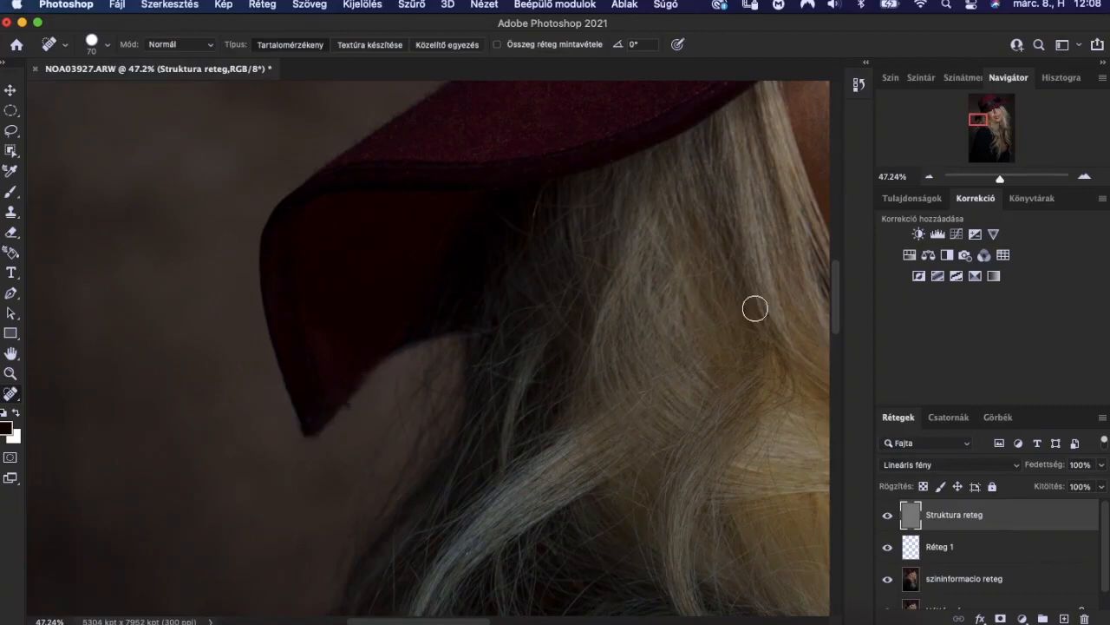
# Step: View the whole portrait and toggle the retouching layers' visibility to compare the image before and after the retouch
pyautogui.moveTo(979, 117); pyautogui.dragTo(995, 154)
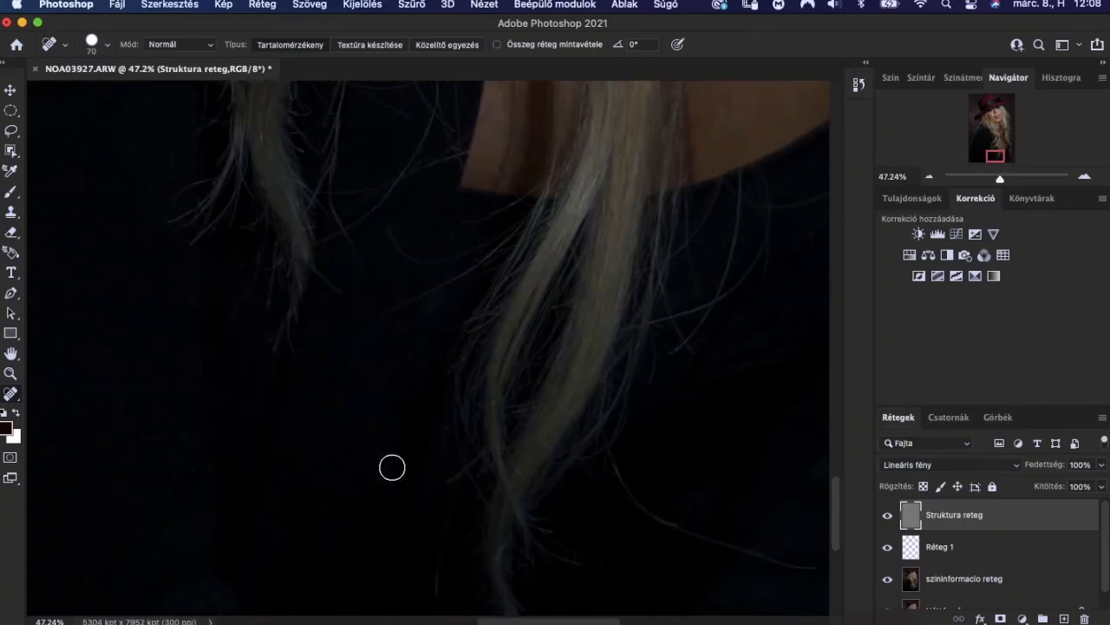
pyautogui.moveTo(993, 179); pyautogui.dragTo(989, 179)
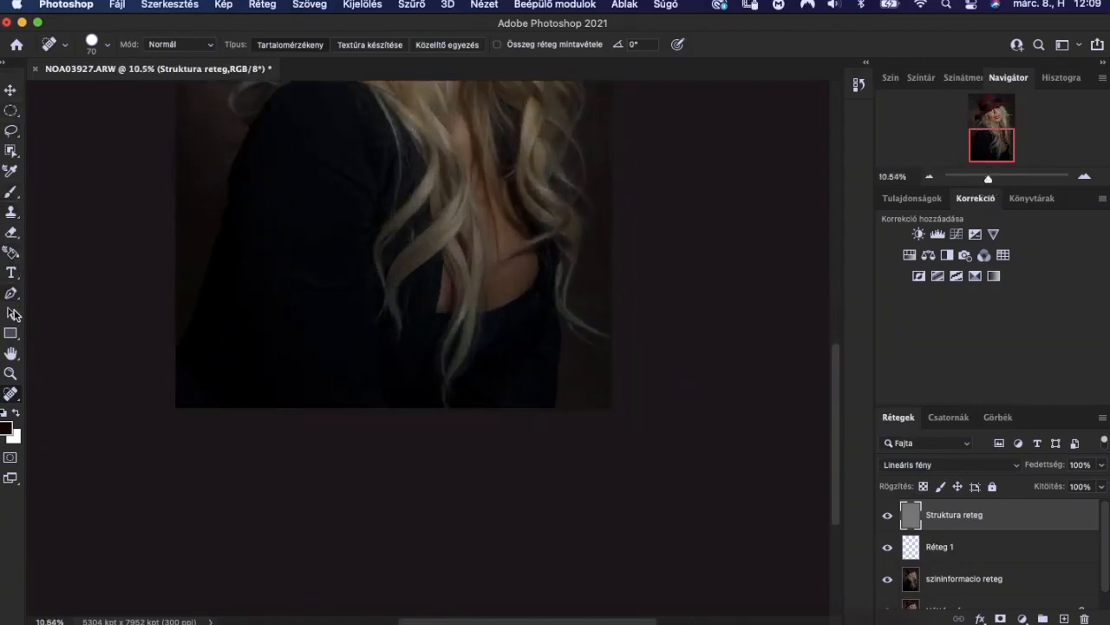
pyautogui.click(11, 354)
pyautogui.moveTo(357, 203); pyautogui.dragTo(416, 442)
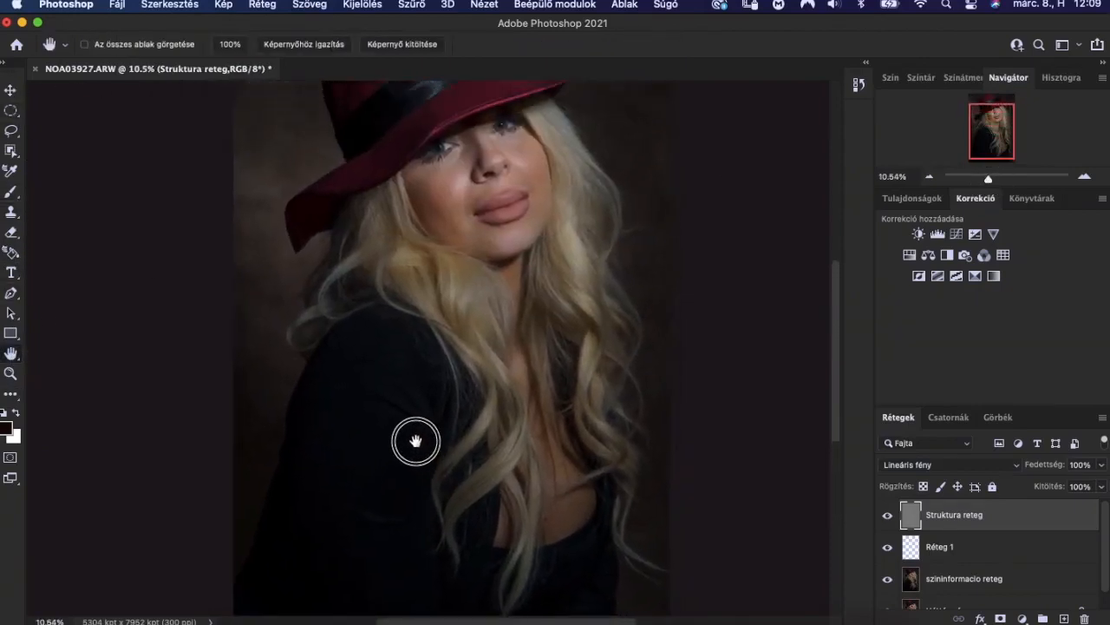
pyautogui.moveTo(989, 182); pyautogui.dragTo(987, 179)
pyautogui.click(887, 518)
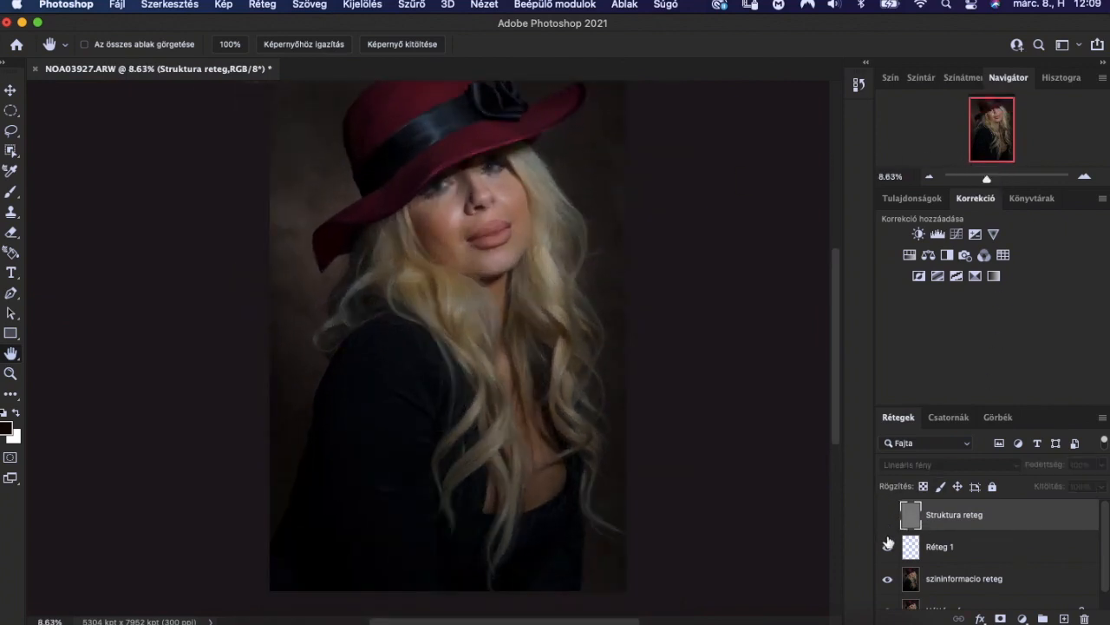
pyautogui.click(888, 518)
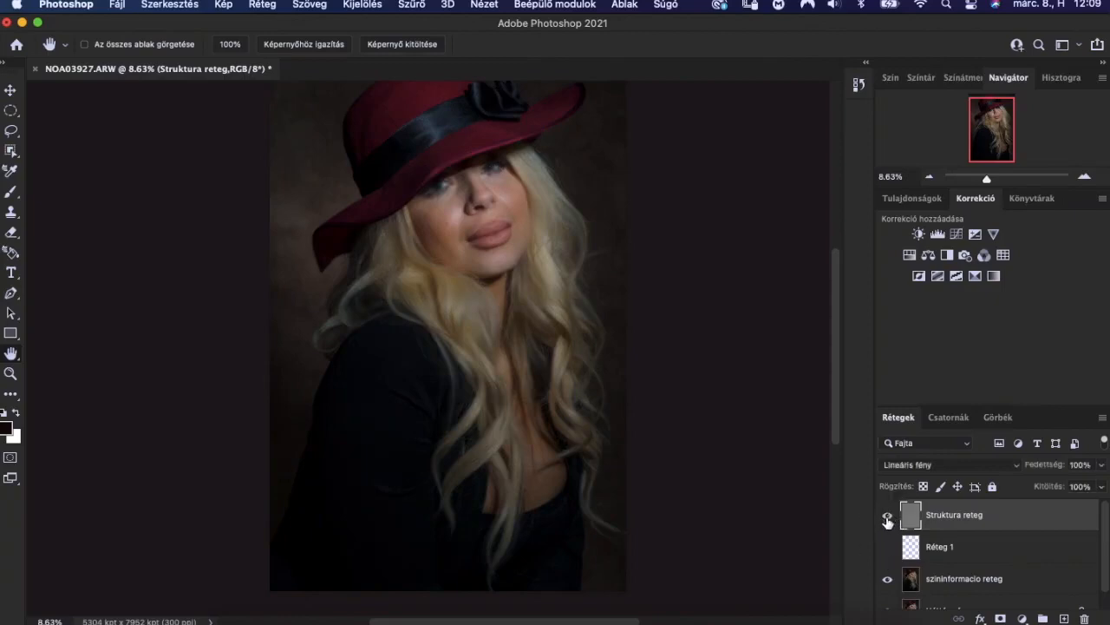
pyautogui.click(887, 518)
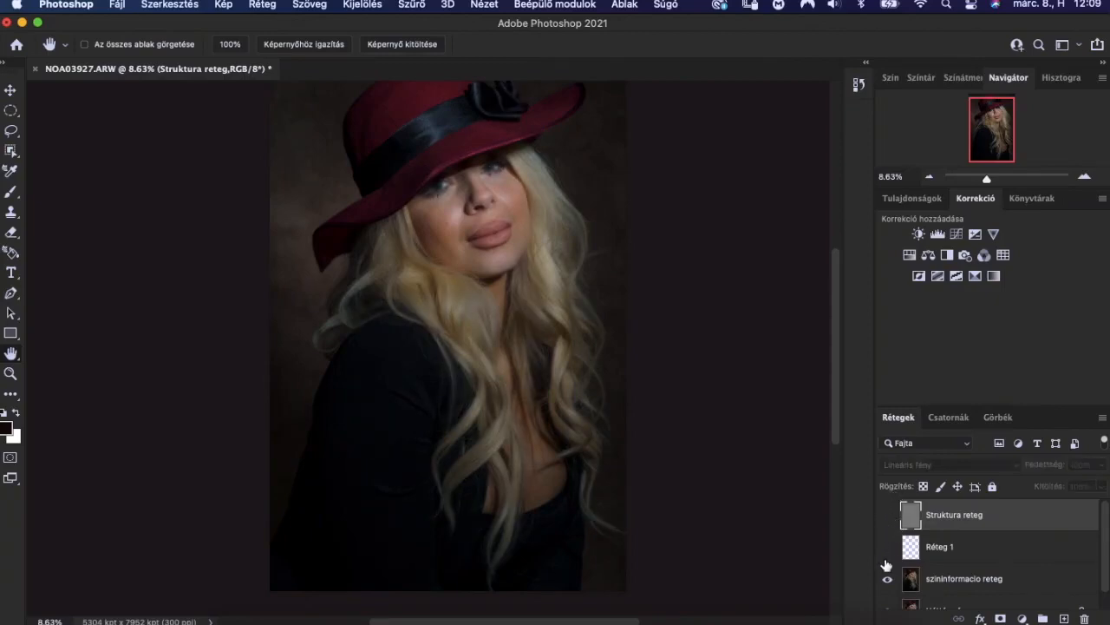
pyautogui.click(888, 518)
pyautogui.click(887, 519)
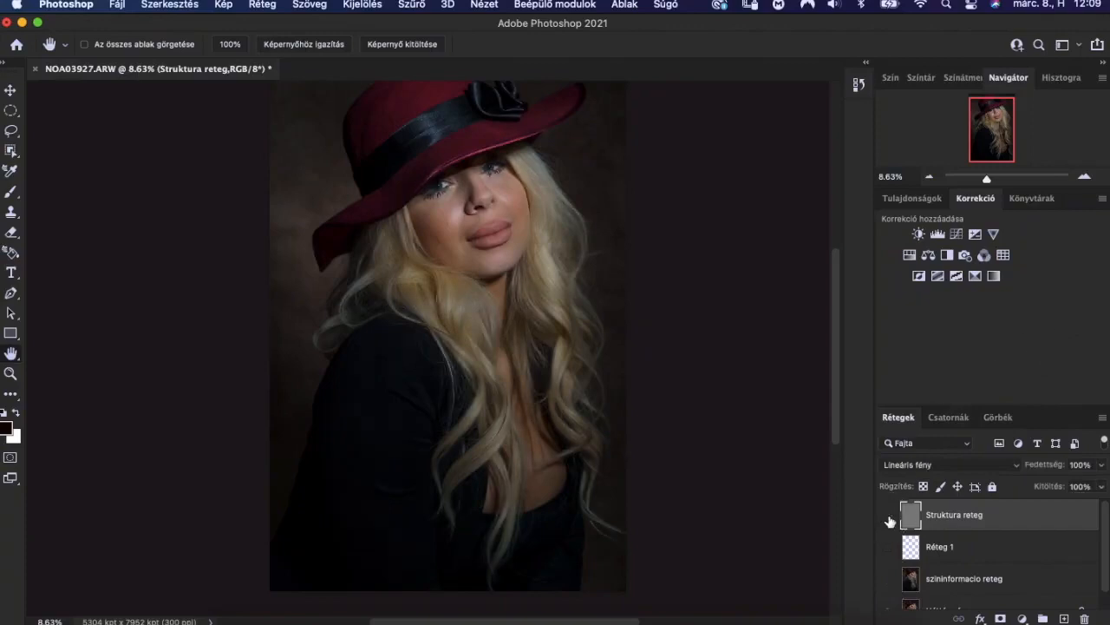
# Step: Show the retouching layers again and select only the Réteg 1 layer
pyautogui.click(887, 517)
pyautogui.click(999, 546)
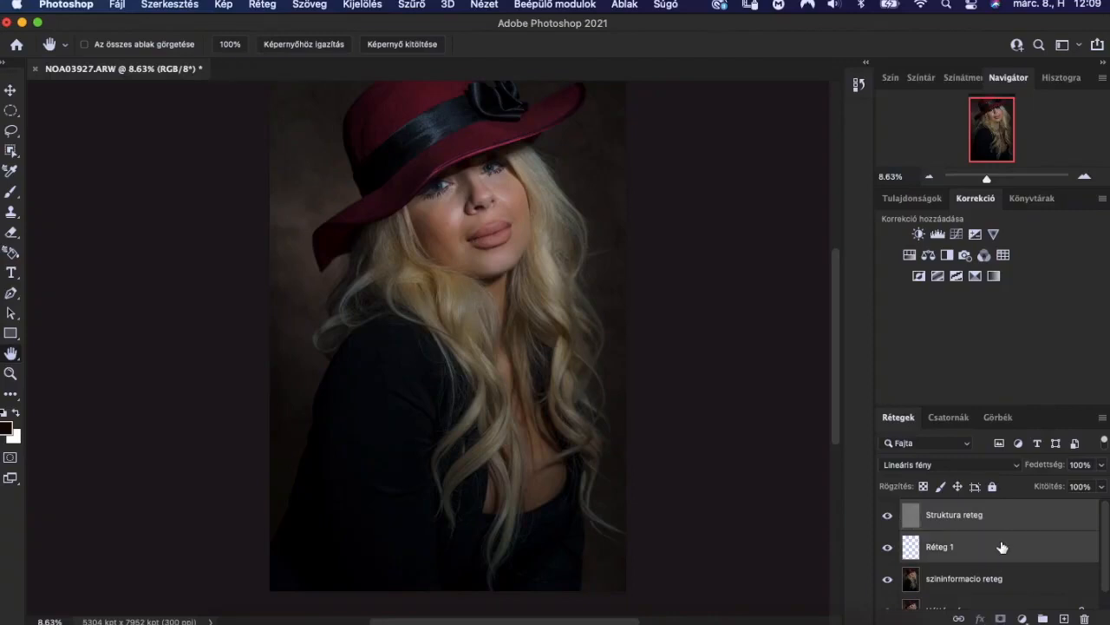
pyautogui.click(1011, 521)
pyautogui.click(992, 545)
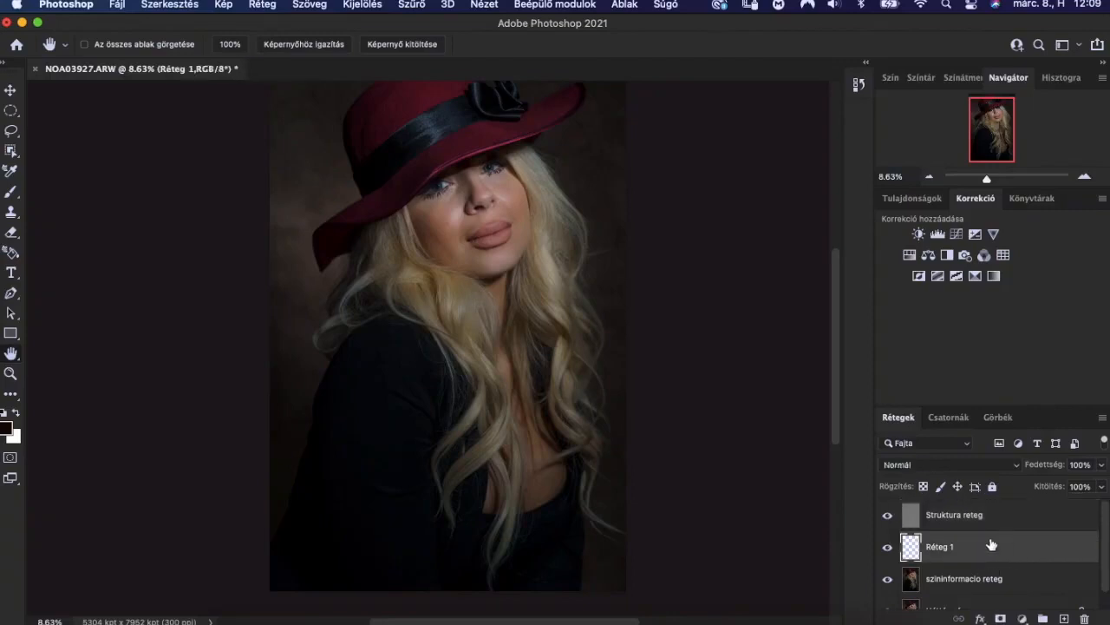
# Step: Darken the iris rim of the eye nearest the drooping hat brim with a 28 px brush at 40% opacity
pyautogui.click(11, 191)
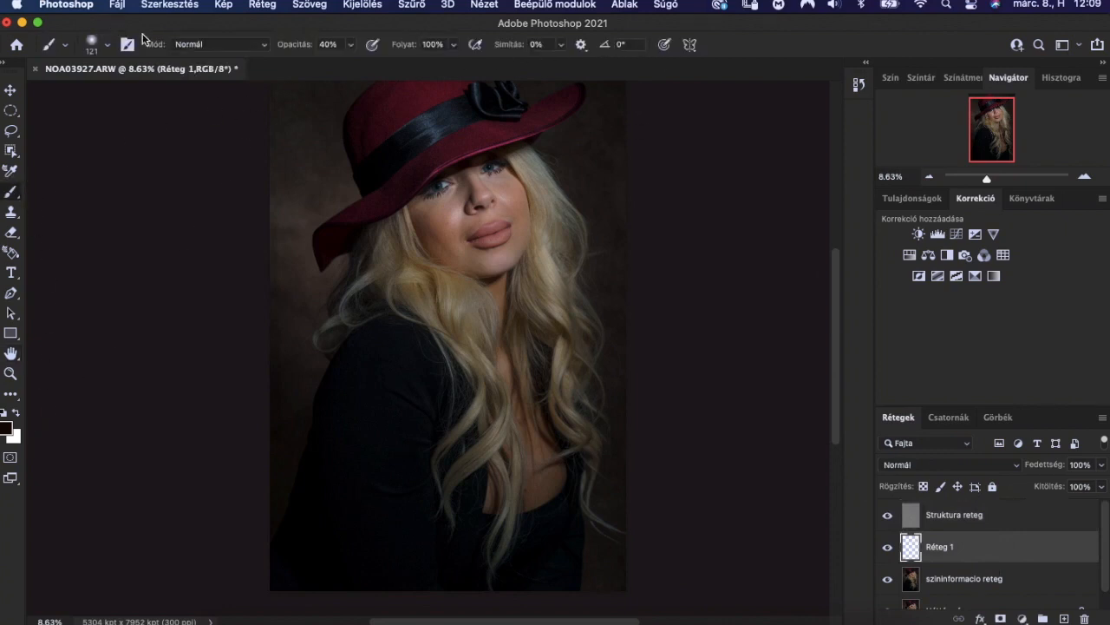
pyautogui.moveTo(987, 182); pyautogui.dragTo(1004, 182)
pyautogui.moveTo(994, 136)
pyautogui.mouseDown()
pyautogui.moveTo(993, 110)
pyautogui.moveTo(995, 122)
pyautogui.mouseUp()
pyautogui.moveTo(1000, 179); pyautogui.dragTo(1008, 178)
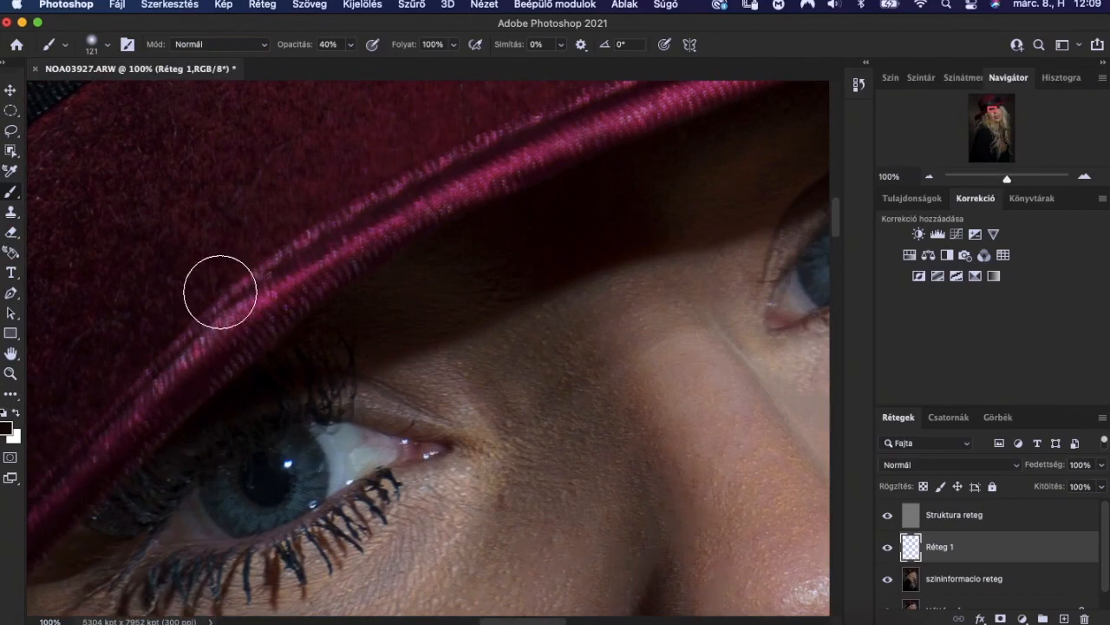
pyautogui.click(107, 44)
pyautogui.moveTo(136, 93); pyautogui.dragTo(95, 93)
pyautogui.click(310, 432)
pyautogui.moveTo(314, 441); pyautogui.dragTo(329, 467)
pyautogui.click(326, 471)
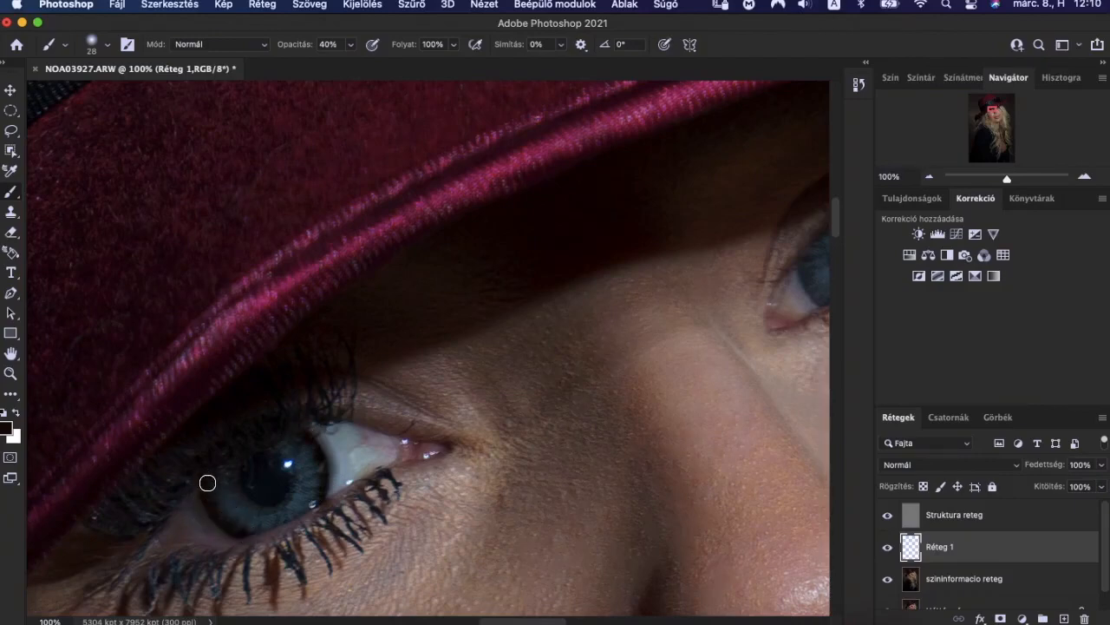
# Step: Darken the iris rim of the other eye with the same brush and lower the painted layer's opacity
pyautogui.moveTo(994, 111); pyautogui.dragTo(999, 111)
pyautogui.moveTo(509, 255); pyautogui.dragTo(506, 328)
pyautogui.moveTo(402, 313)
pyautogui.mouseDown()
pyautogui.moveTo(396, 304)
pyautogui.moveTo(428, 344)
pyautogui.mouseUp()
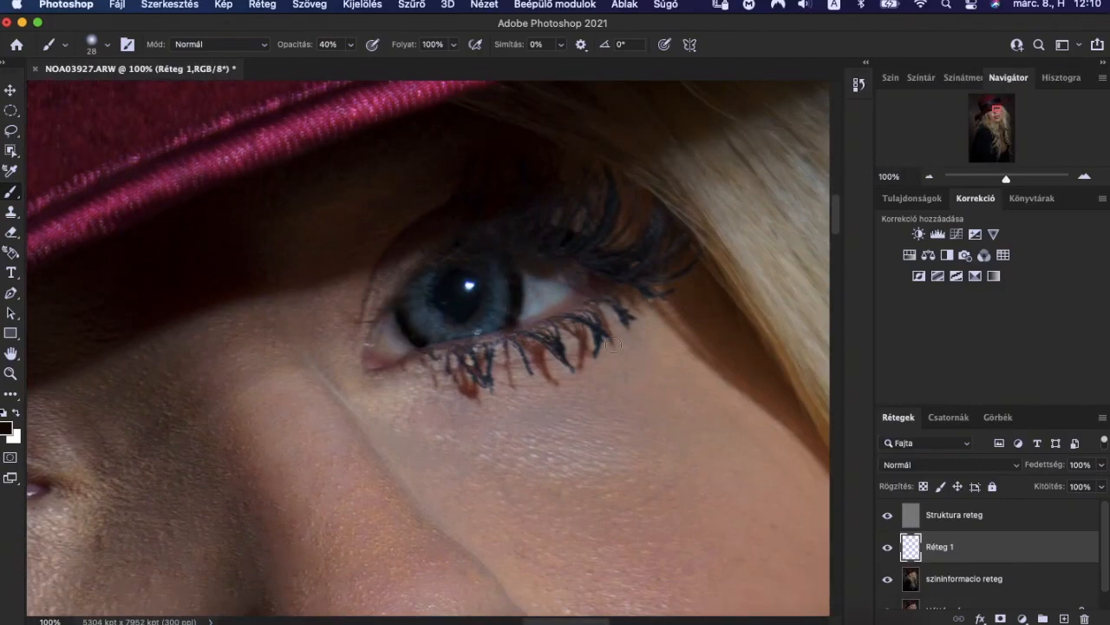
pyautogui.moveTo(1006, 179); pyautogui.dragTo(994, 178)
pyautogui.moveTo(1042, 465); pyautogui.dragTo(1025, 466)
pyautogui.moveTo(998, 178)
pyautogui.mouseDown()
pyautogui.moveTo(981, 182)
pyautogui.moveTo(992, 180)
pyautogui.mouseUp()
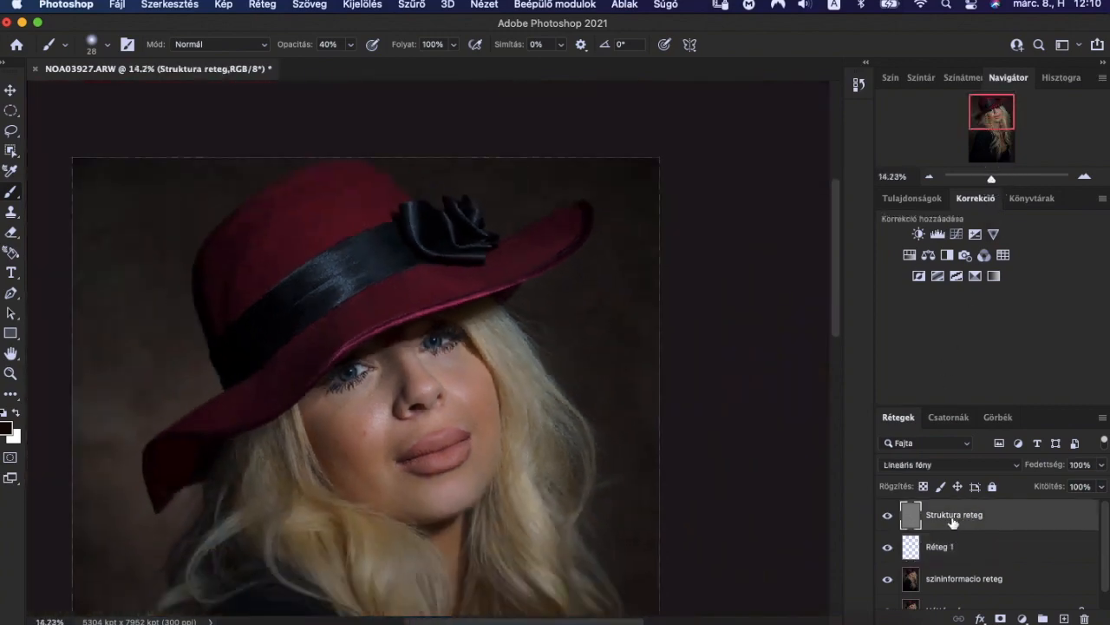
# Step: Group the Struktura reteg, Réteg 1 and szininformacio reteg layers and name the group Frequencia
pyautogui.keyDown('shift'); pyautogui.click(963, 548); pyautogui.keyUp('shift')
pyautogui.keyDown('shift'); pyautogui.click(970, 577); pyautogui.keyUp('shift')
pyautogui.click(1040, 619)
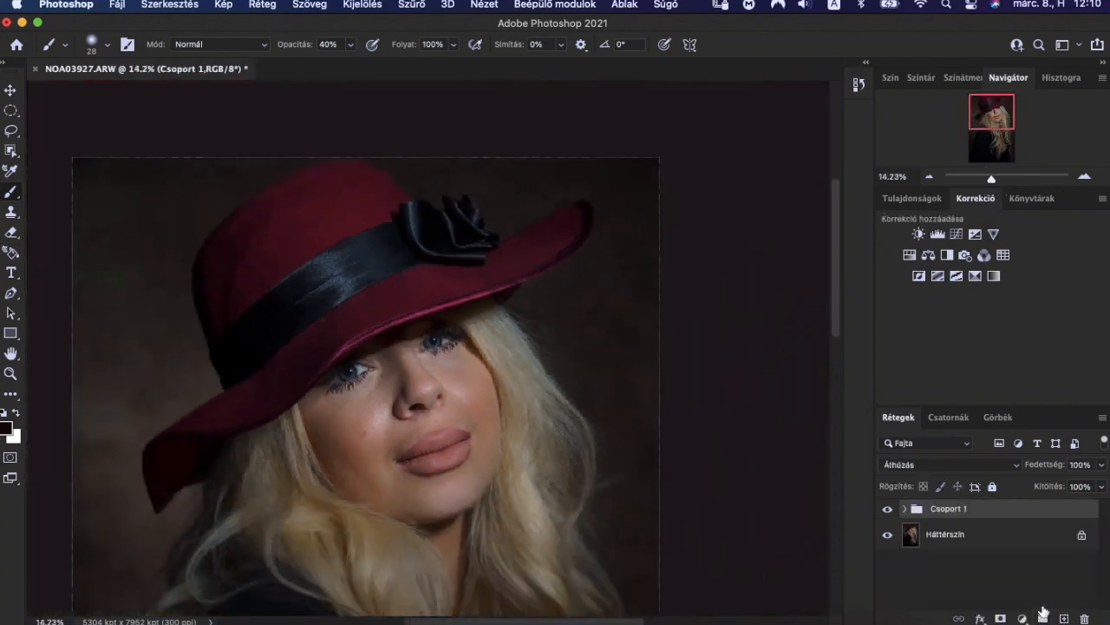
pyautogui.doubleClick(948, 510)
pyautogui.write('Frequencia')
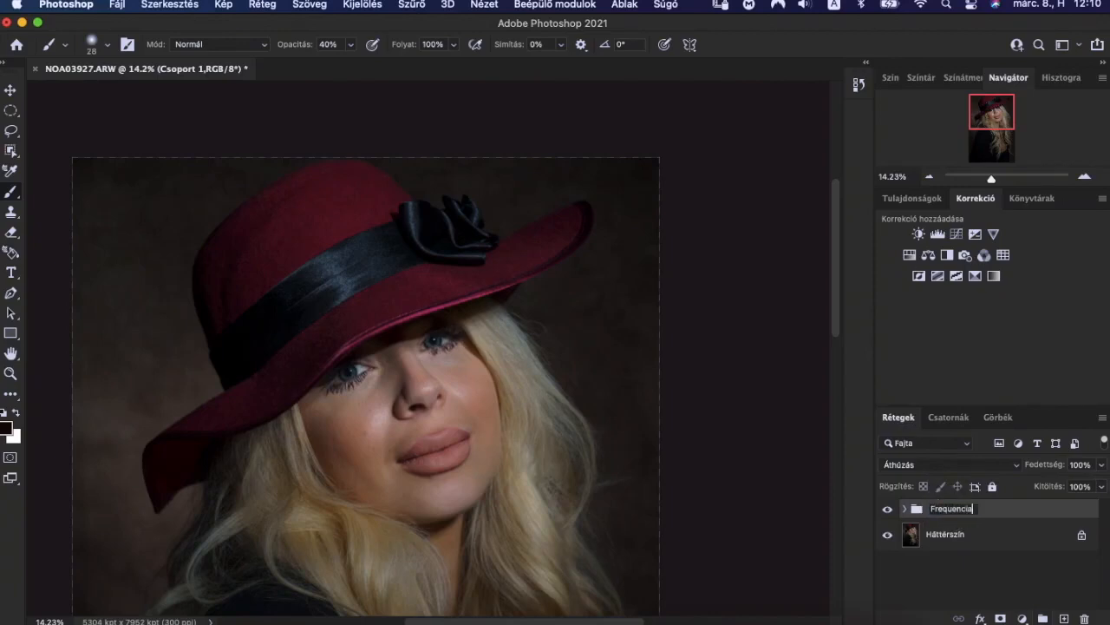
pyautogui.press('Return')
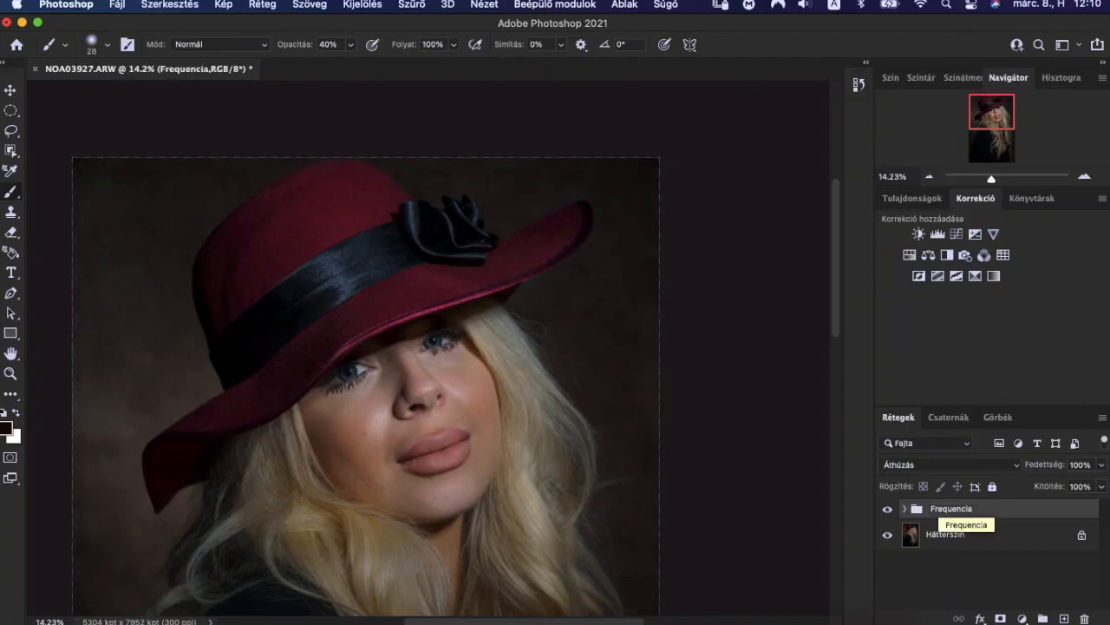
# Step: Stamp all visible layers into a new layer above the Frequencia group and set its blend mode to Átfedés
pyautogui.press('super+alt+shift+e')
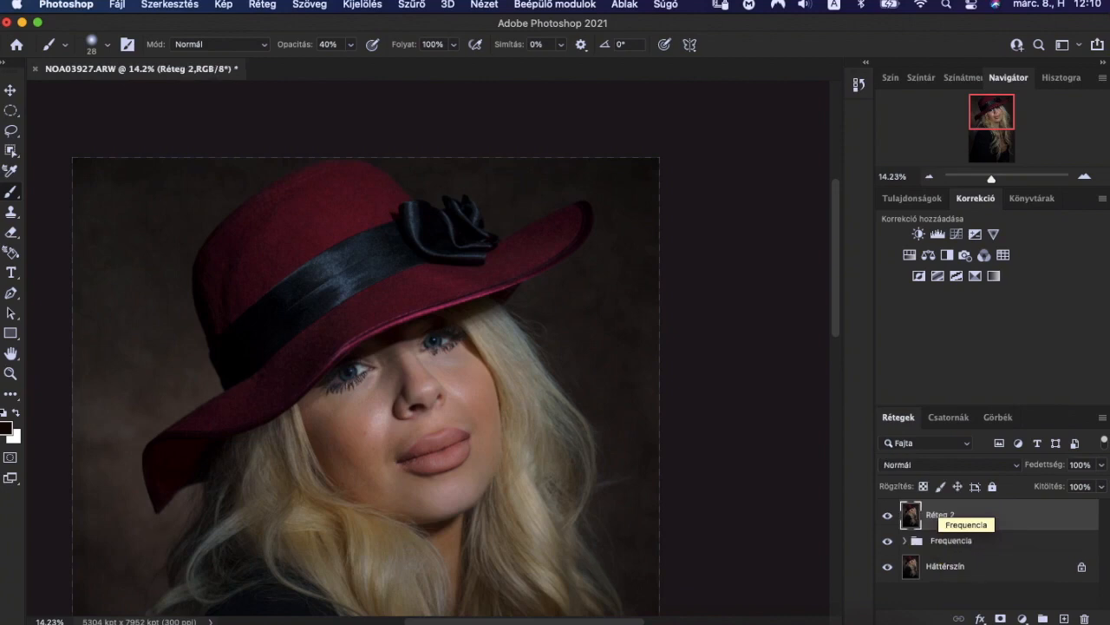
pyautogui.moveTo(987, 119)
pyautogui.mouseDown()
pyautogui.moveTo(991, 133)
pyautogui.moveTo(988, 123)
pyautogui.mouseUp()
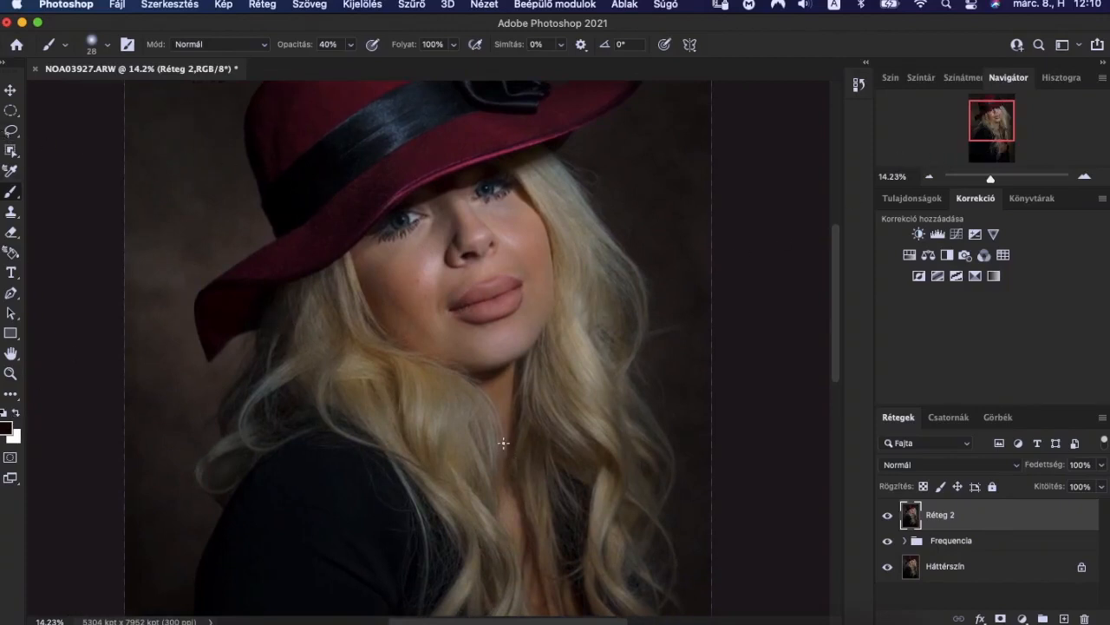
pyautogui.click(971, 466)
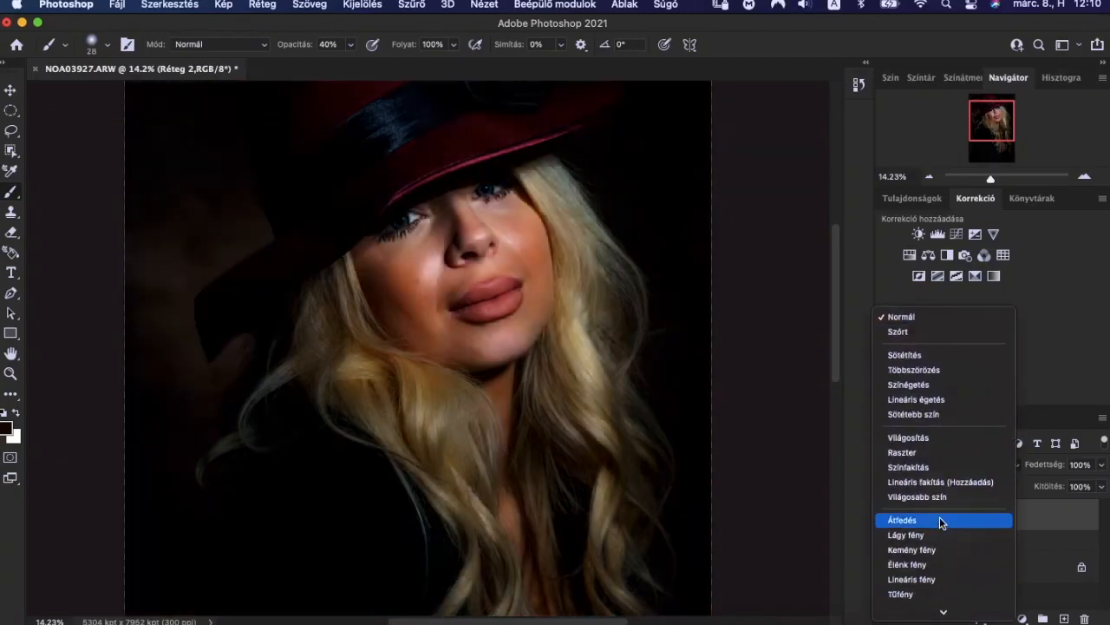
pyautogui.click(942, 522)
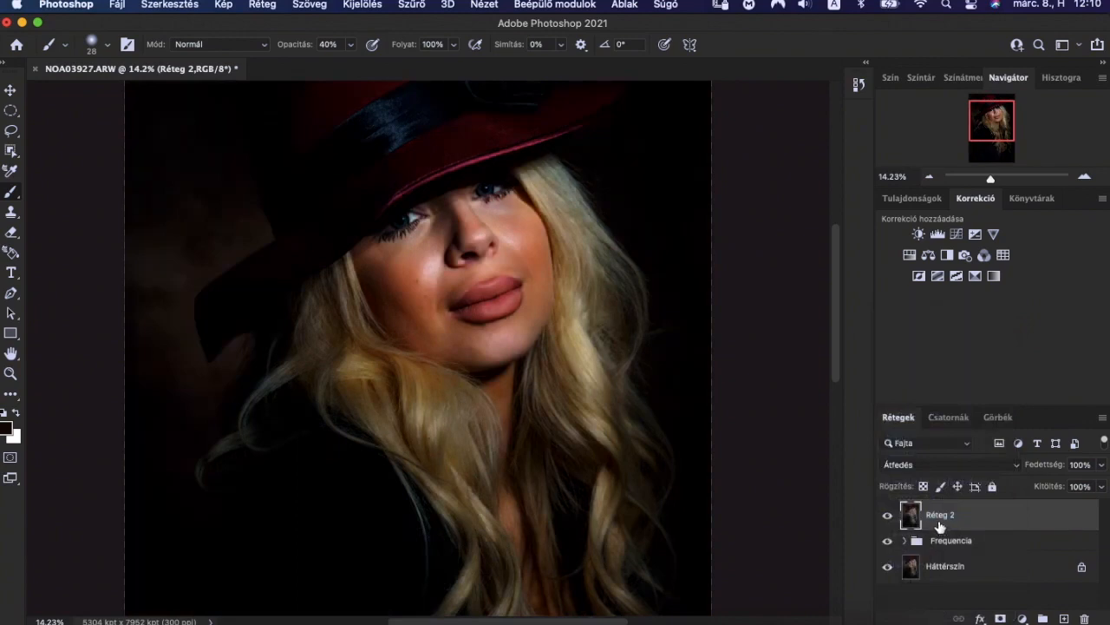
# Step: Invert the stamped layer and apply the Élkiemelés filter to it with a 15 px radius
pyautogui.press('super+i')
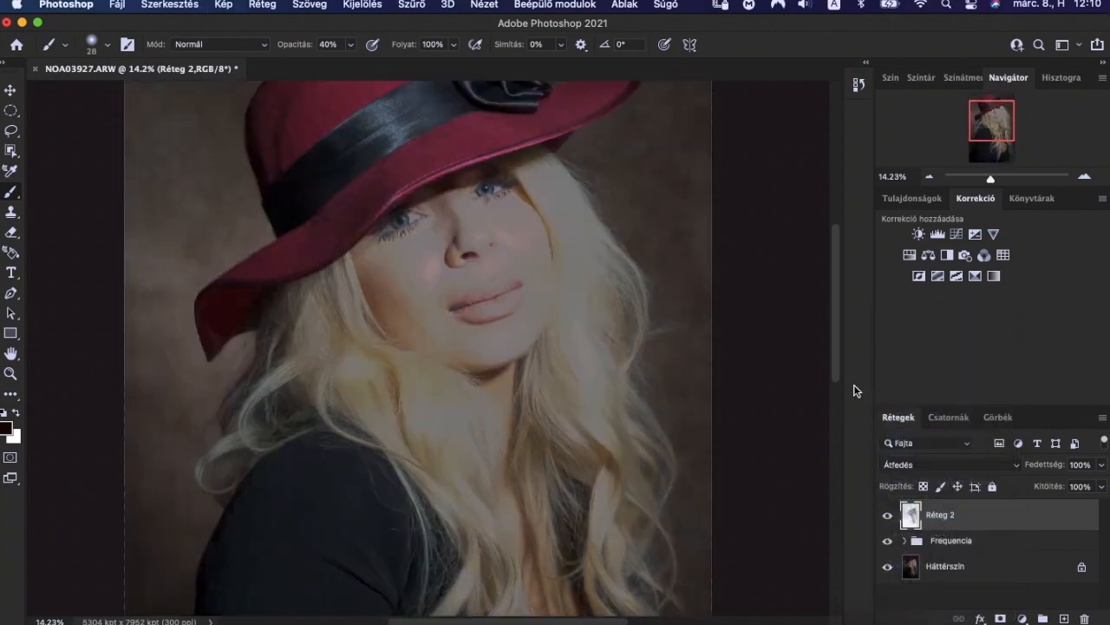
pyautogui.click(412, 5)
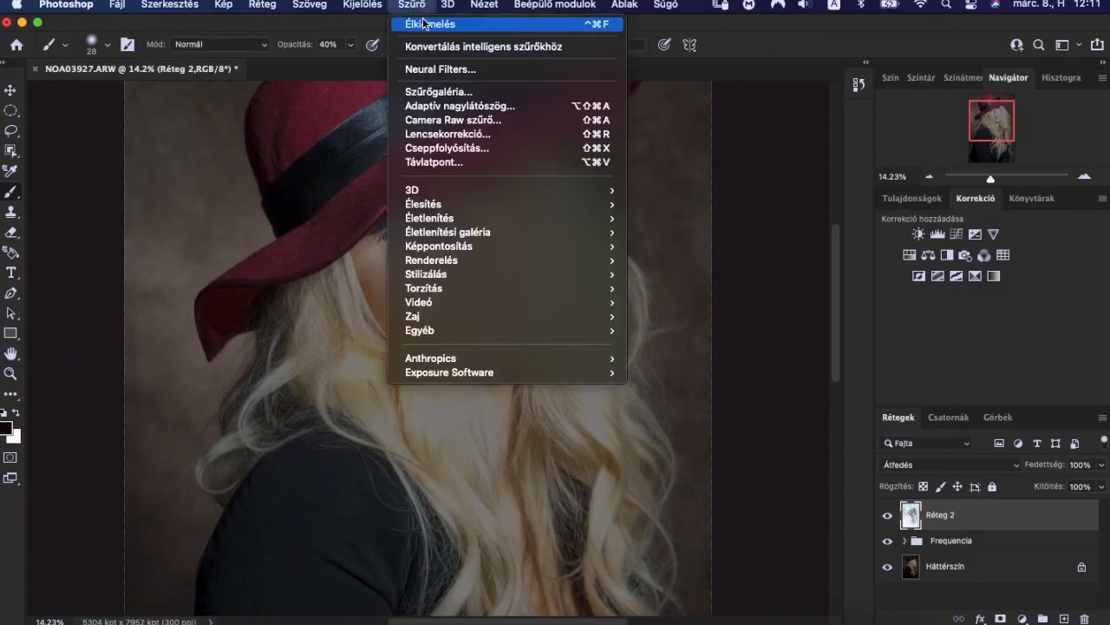
pyautogui.moveTo(526, 329)
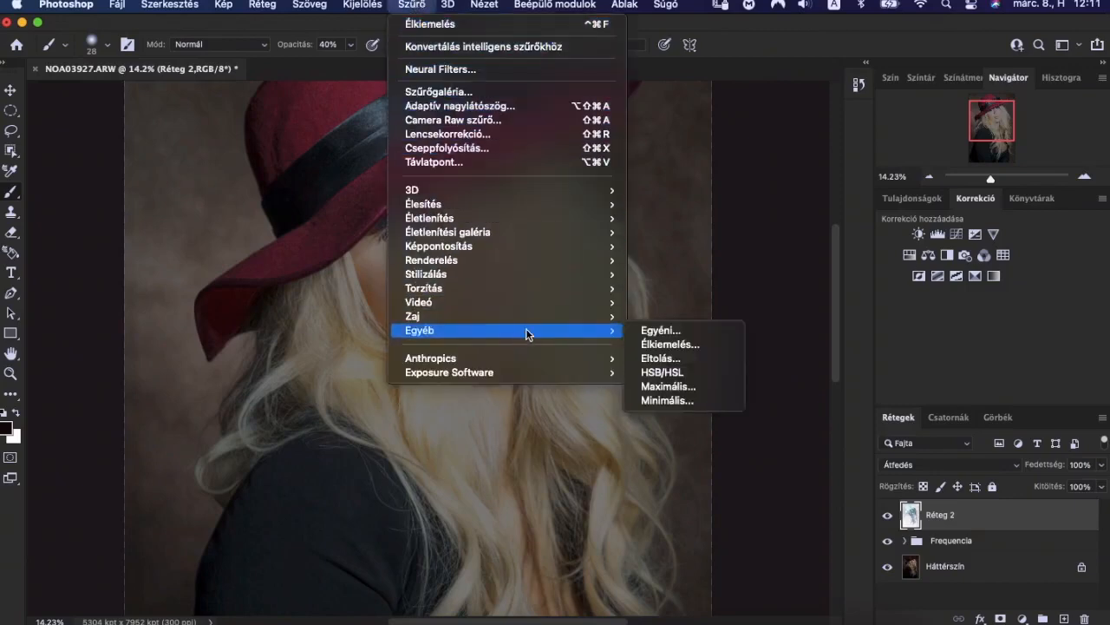
pyautogui.click(675, 345)
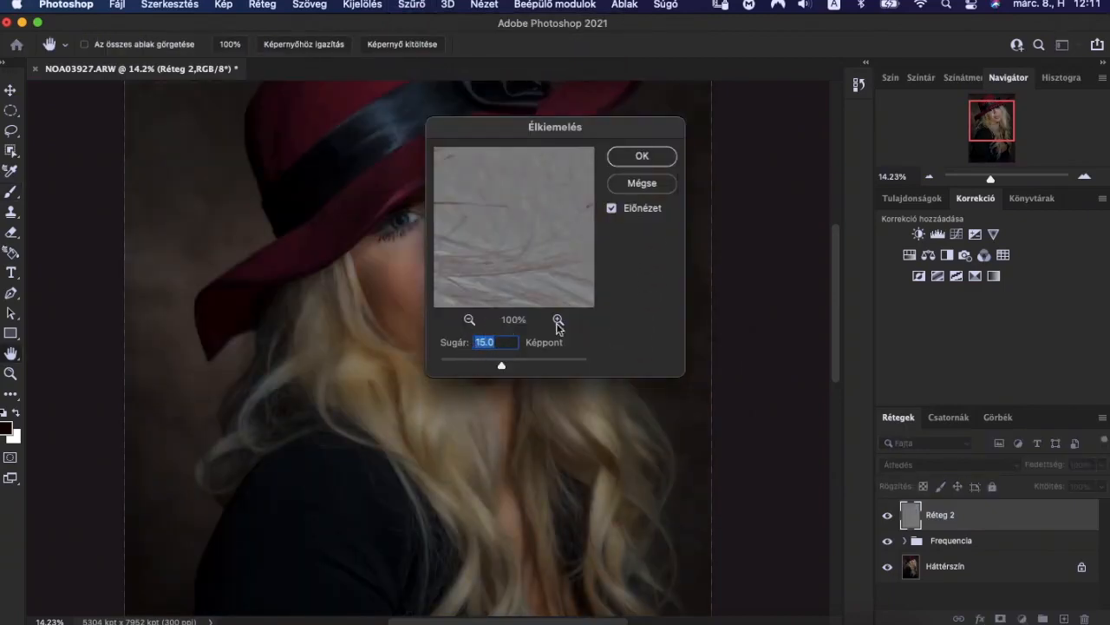
pyautogui.click(637, 161)
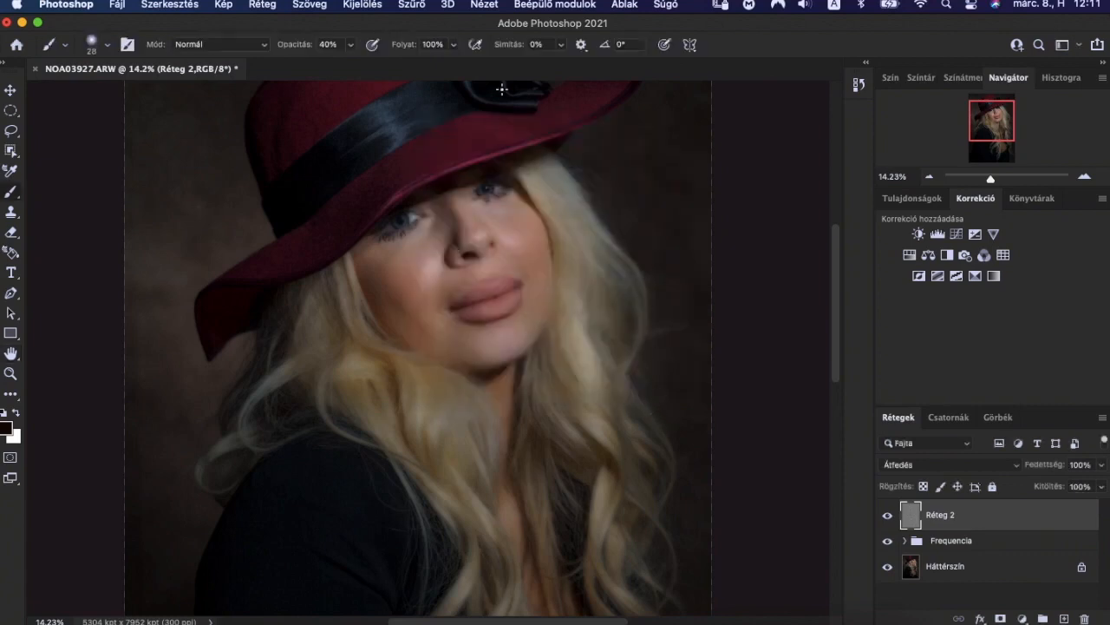
# Step: Start a Gauss-életlenítés filter on the stamped layer and set its radius to 4 px
pyautogui.click(412, 4)
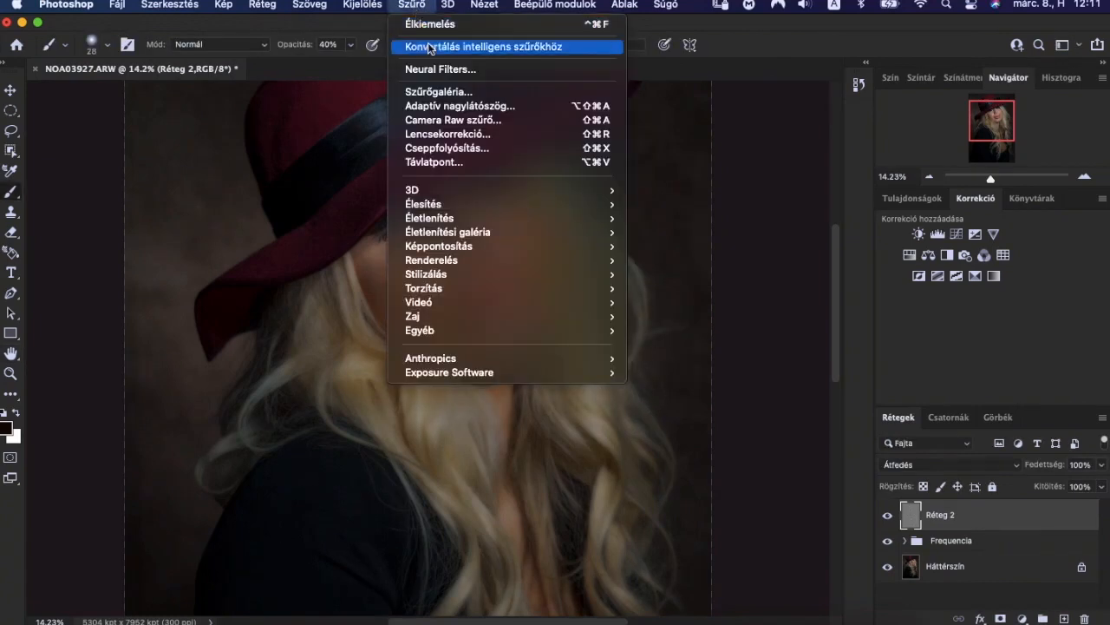
pyautogui.moveTo(491, 204)
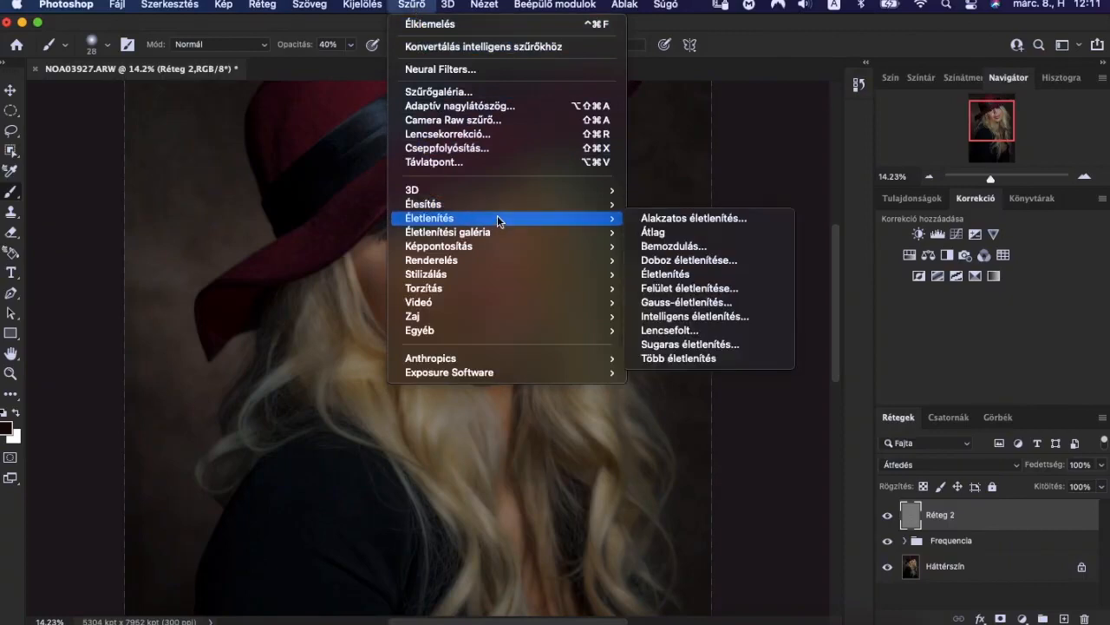
pyautogui.click(694, 302)
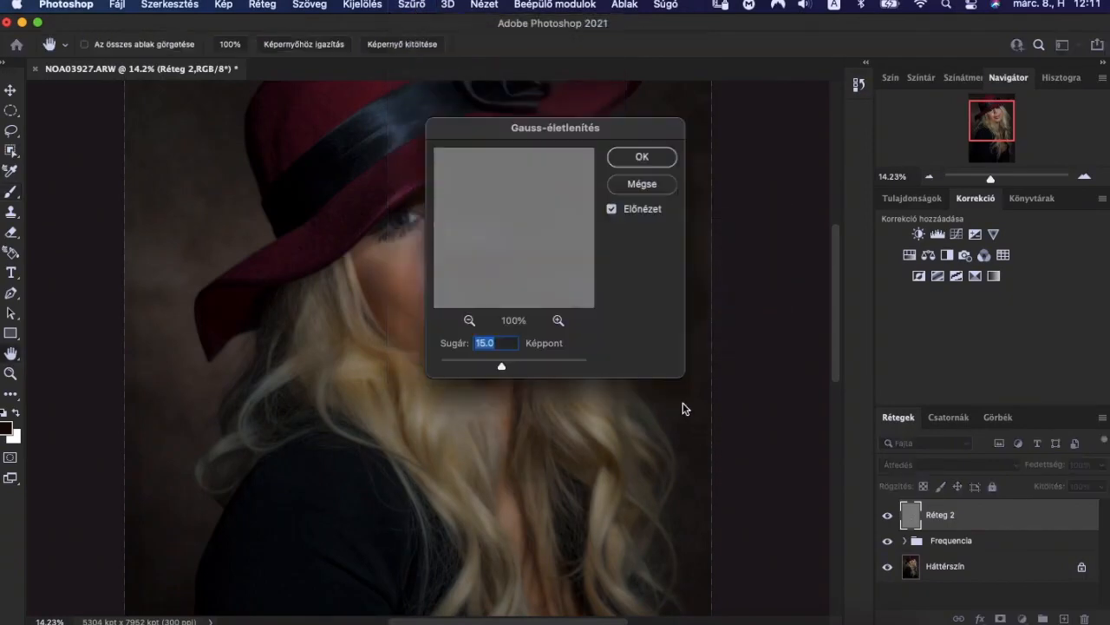
pyautogui.click(470, 321)
pyautogui.click(470, 321)
pyautogui.click(469, 321)
pyautogui.click(469, 321)
pyautogui.click(469, 321)
pyautogui.click(557, 321)
pyautogui.click(558, 321)
pyautogui.write('4')
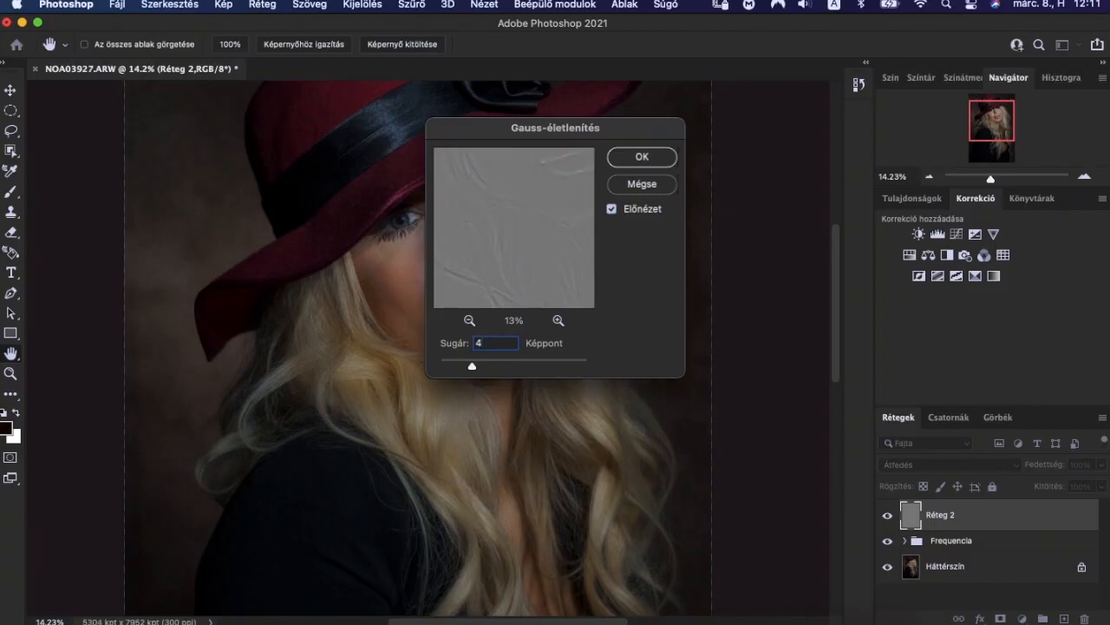
# Step: Examine the blur preview enlarged around the eye and the cheek skin
pyautogui.click(559, 321)
pyautogui.moveTo(520, 173); pyautogui.dragTo(531, 312)
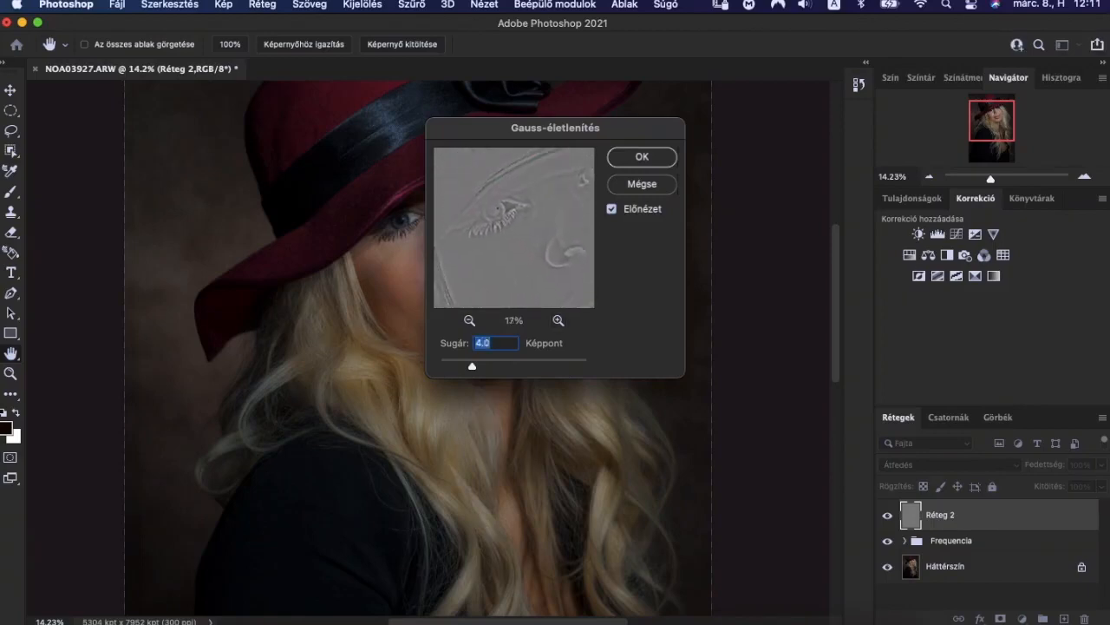
pyautogui.click(559, 321)
pyautogui.click(558, 321)
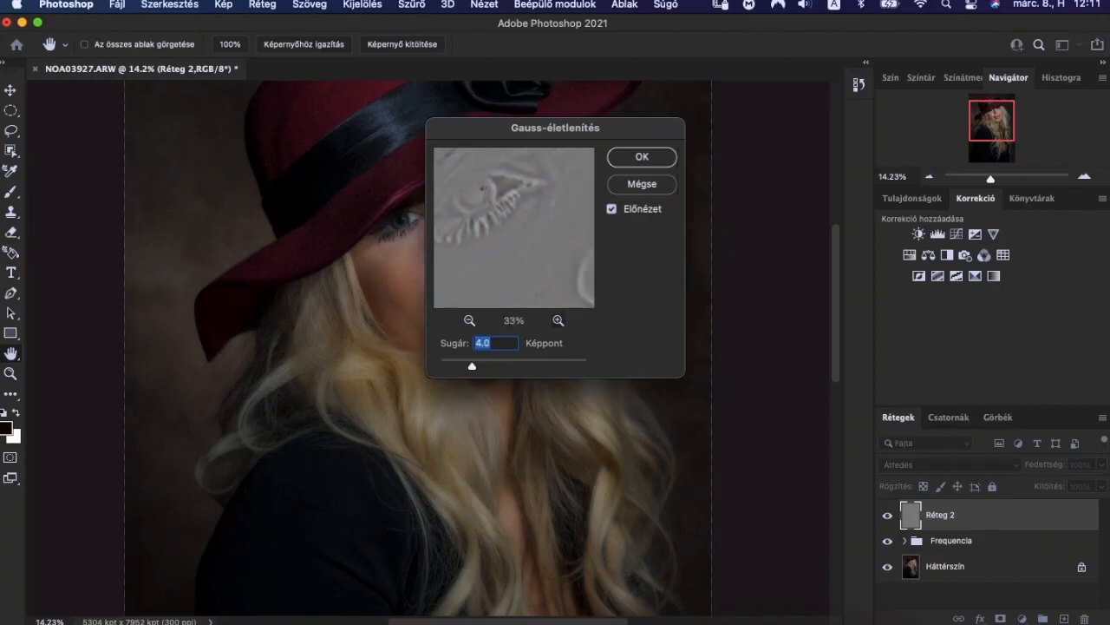
pyautogui.click(559, 321)
pyautogui.moveTo(530, 247); pyautogui.dragTo(457, 188)
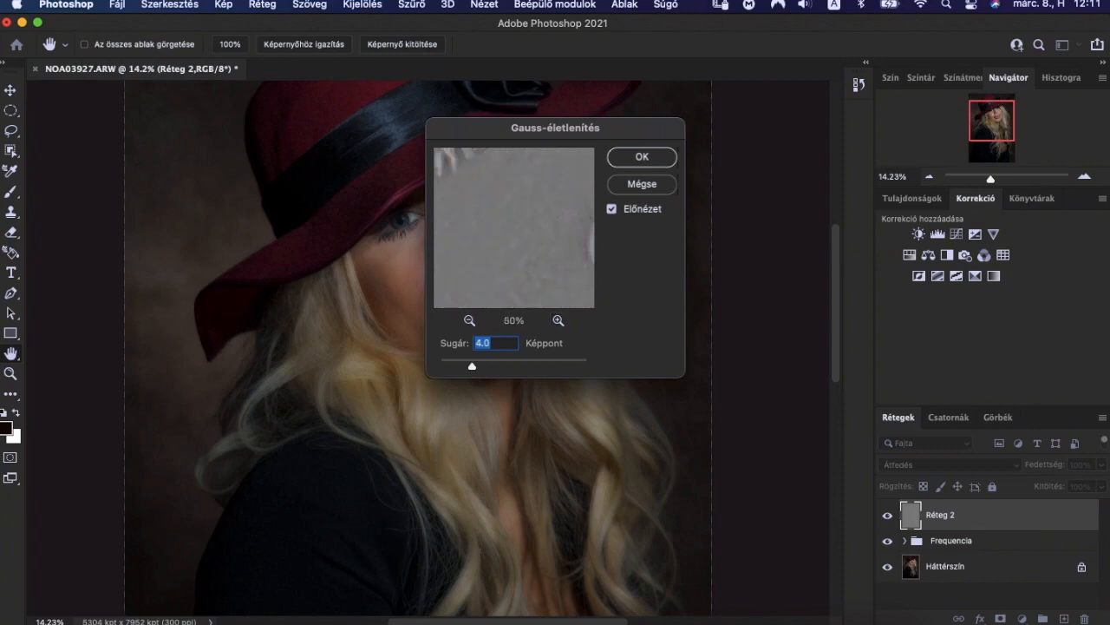
# Step: Try a 64 px blur radius, reset it to 4 px and apply the Gauss-életlenítés filter
pyautogui.write('64')
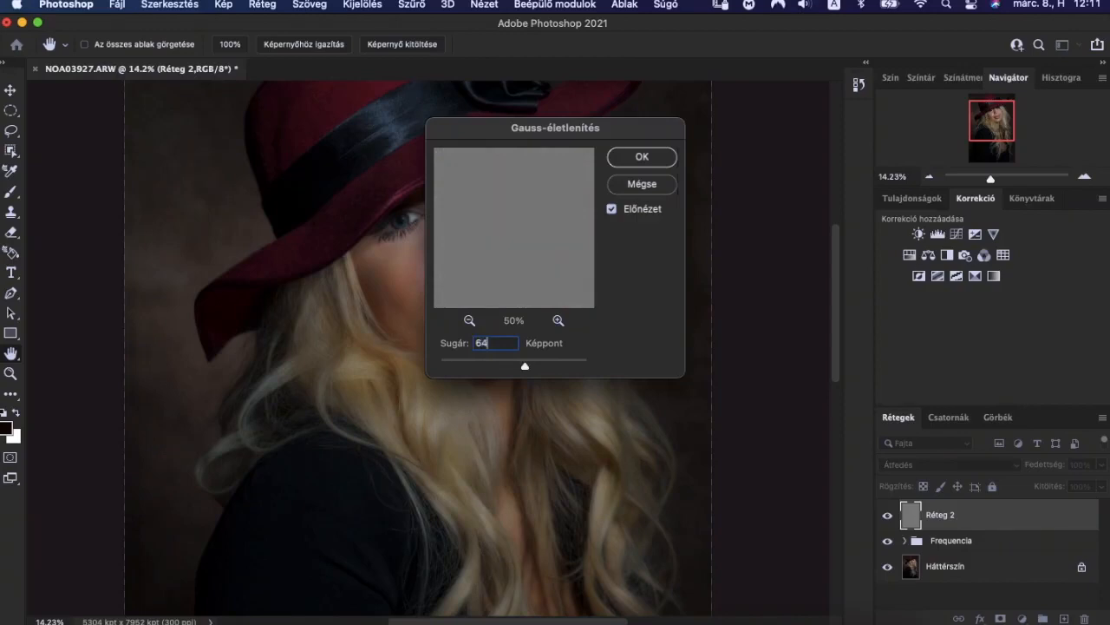
pyautogui.press('BackSpace')
pyautogui.press('BackSpace')
pyautogui.write('4')
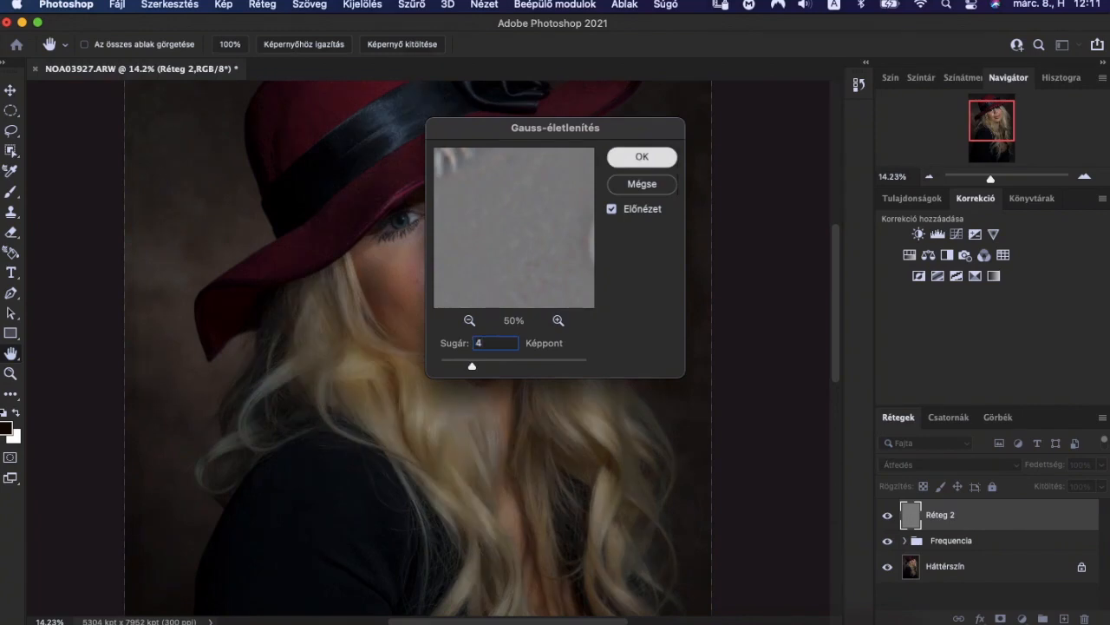
pyautogui.press('Return')
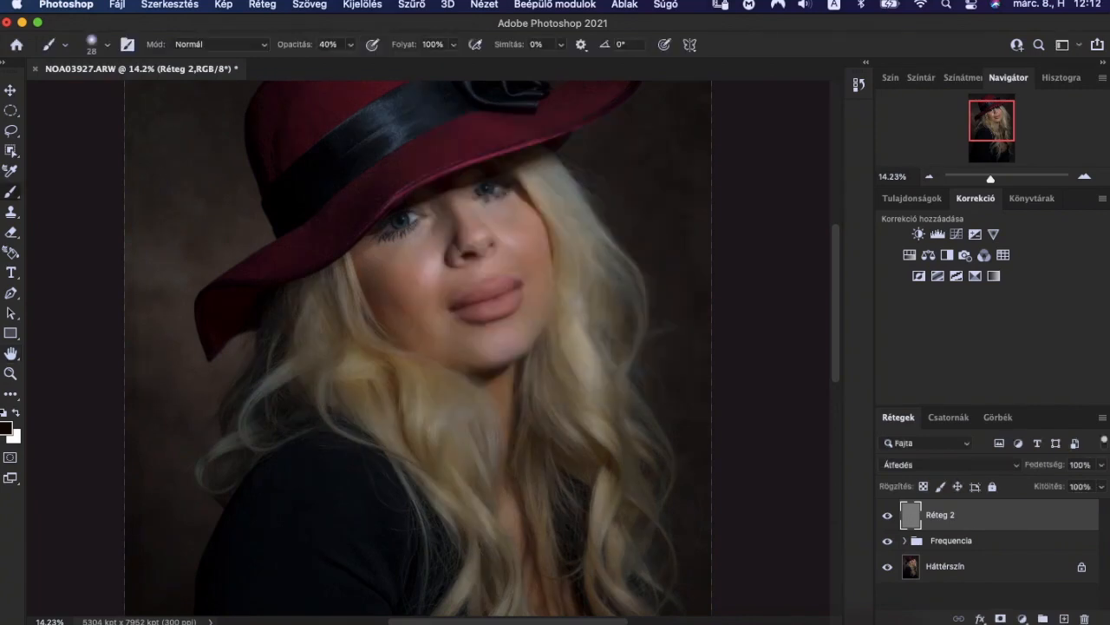
pyautogui.click(1000, 617)
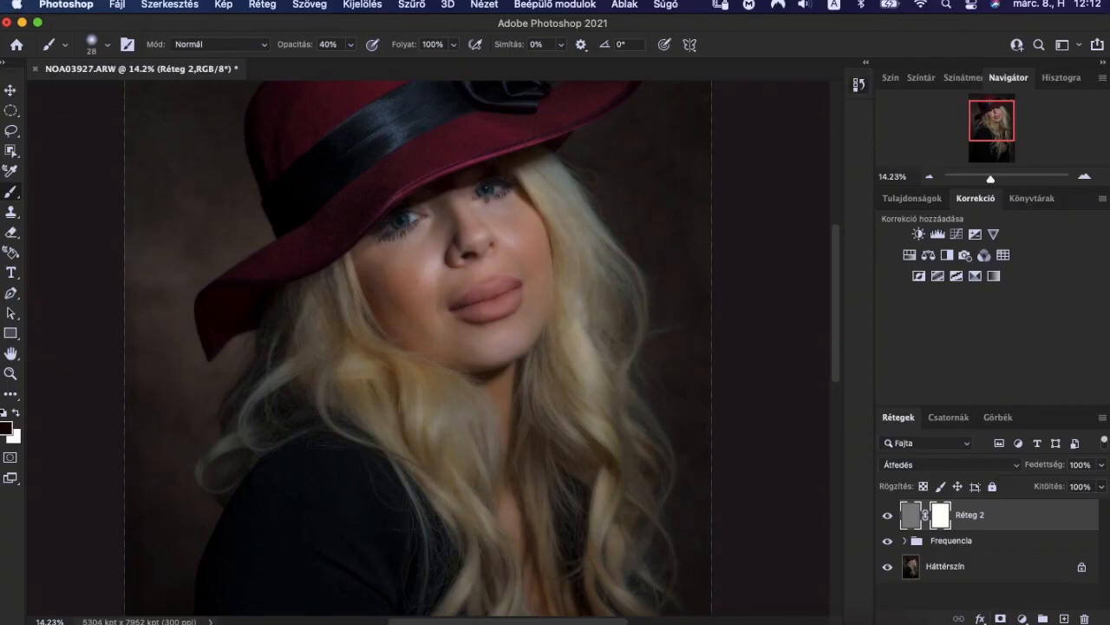
pyautogui.click(859, 84)
pyautogui.press('super+z')
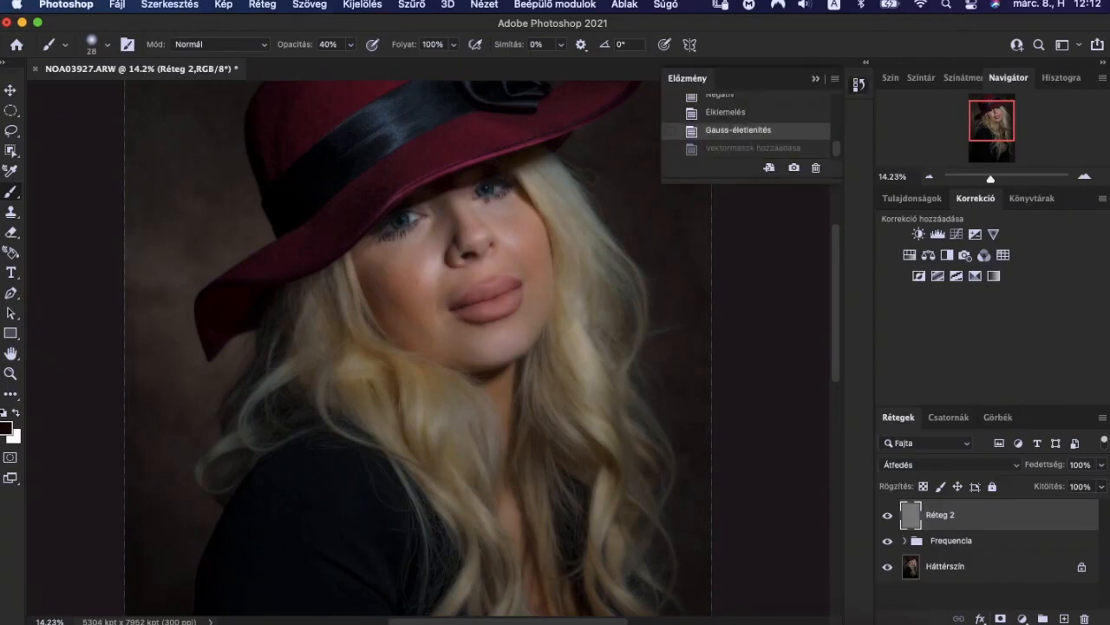
# Step: Add a black layer mask that hides the whole Réteg 2 layer
pyautogui.keyDown('alt'); pyautogui.click(1000, 618); pyautogui.keyUp('alt')
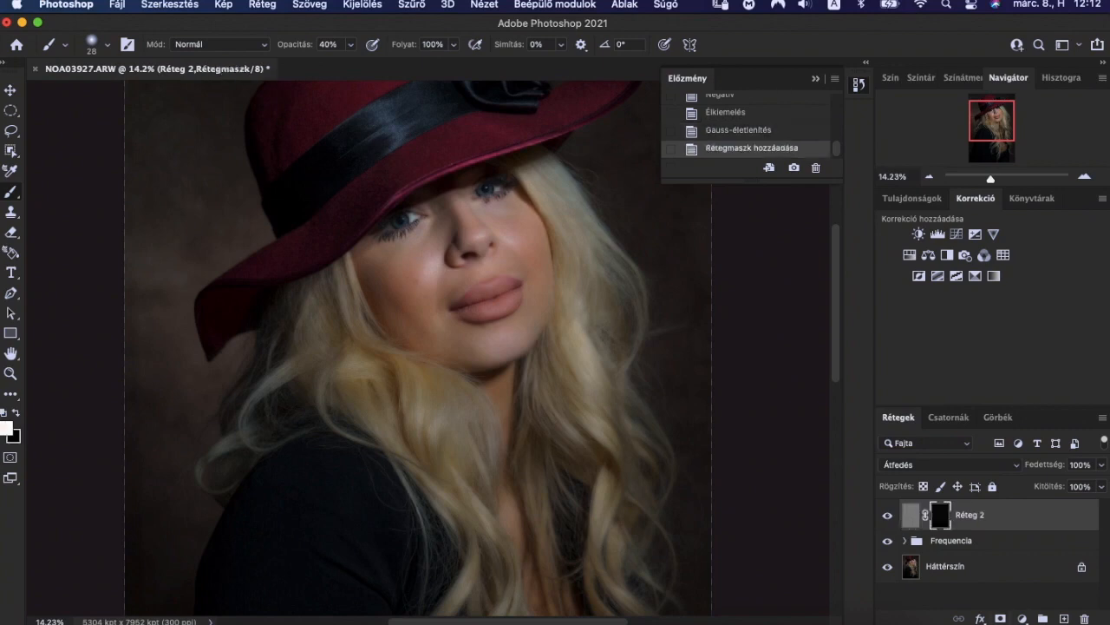
pyautogui.click(816, 78)
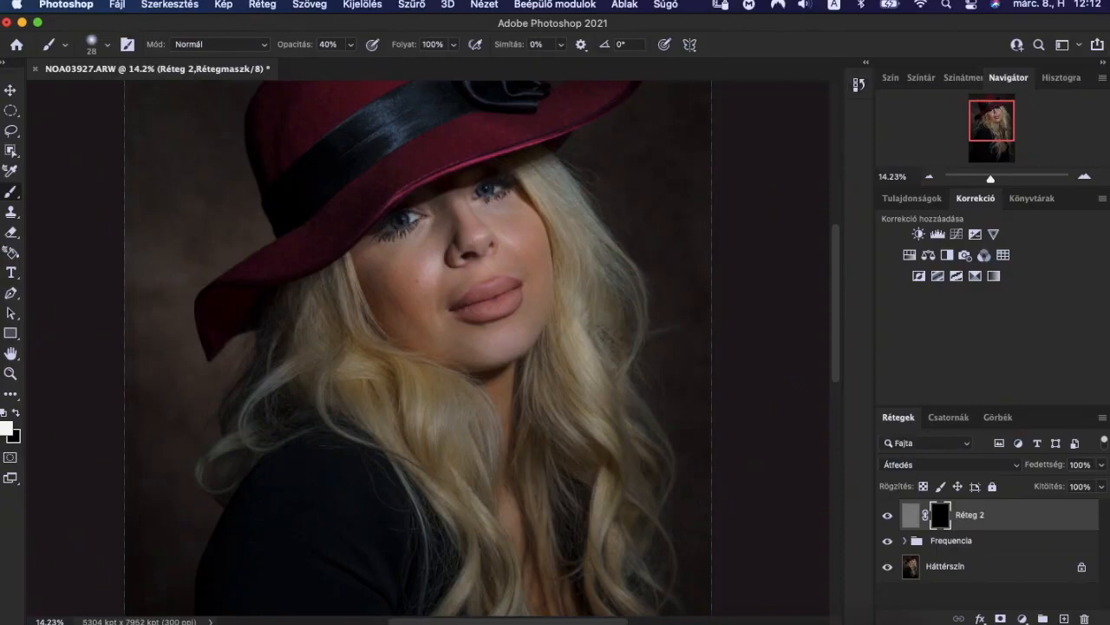
# Step: Paint white on the Réteg 2 mask over the nose area and both cheeks with a 153 px brush at 40% opacity
pyautogui.click(108, 44)
pyautogui.moveTo(97, 92); pyautogui.dragTo(144, 92)
pyautogui.moveTo(991, 178); pyautogui.dragTo(998, 179)
pyautogui.moveTo(994, 121); pyautogui.dragTo(995, 111)
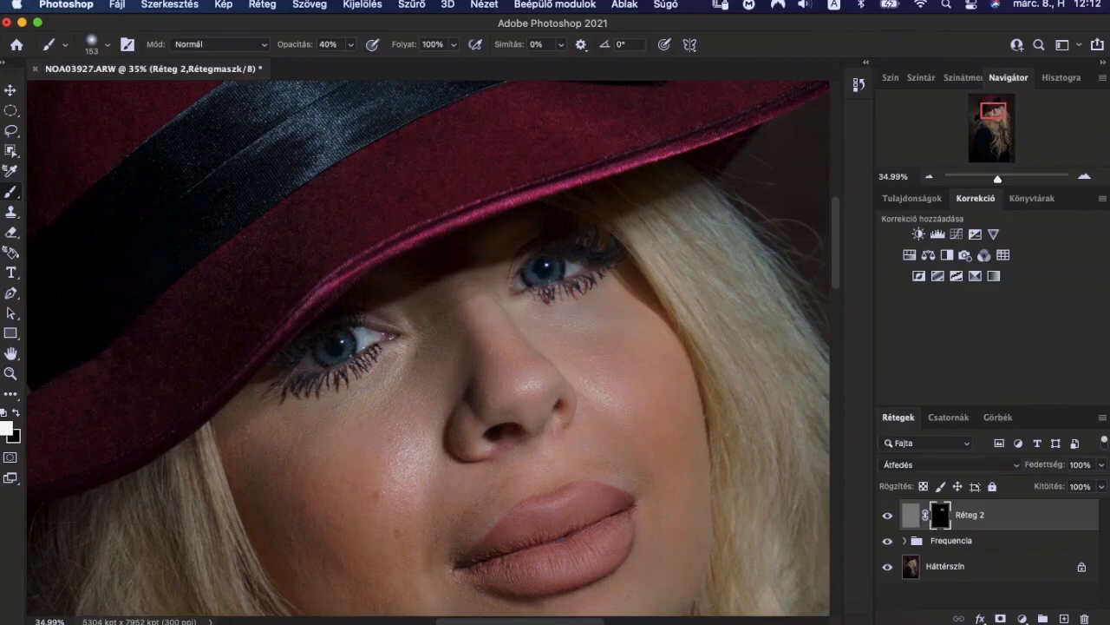
pyautogui.moveTo(355, 582)
pyautogui.mouseDown()
pyautogui.moveTo(325, 470)
pyautogui.moveTo(285, 422)
pyautogui.mouseUp()
pyautogui.moveTo(246, 526); pyautogui.dragTo(254, 486)
pyautogui.moveTo(572, 447)
pyautogui.mouseDown()
pyautogui.moveTo(606, 456)
pyautogui.moveTo(632, 469)
pyautogui.moveTo(616, 409)
pyautogui.moveTo(655, 414)
pyautogui.mouseUp()
pyautogui.moveTo(670, 568); pyautogui.dragTo(655, 495)
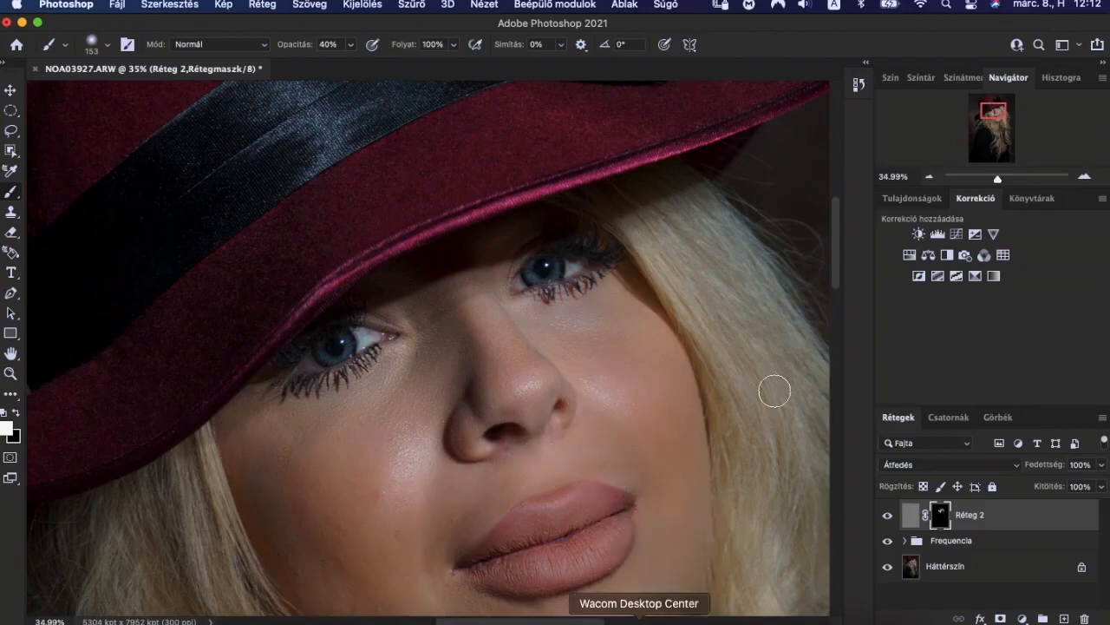
# Step: Paint white on the Réteg 2 mask over the chin, the skin below the lips and the chest
pyautogui.moveTo(997, 113); pyautogui.dragTo(996, 119)
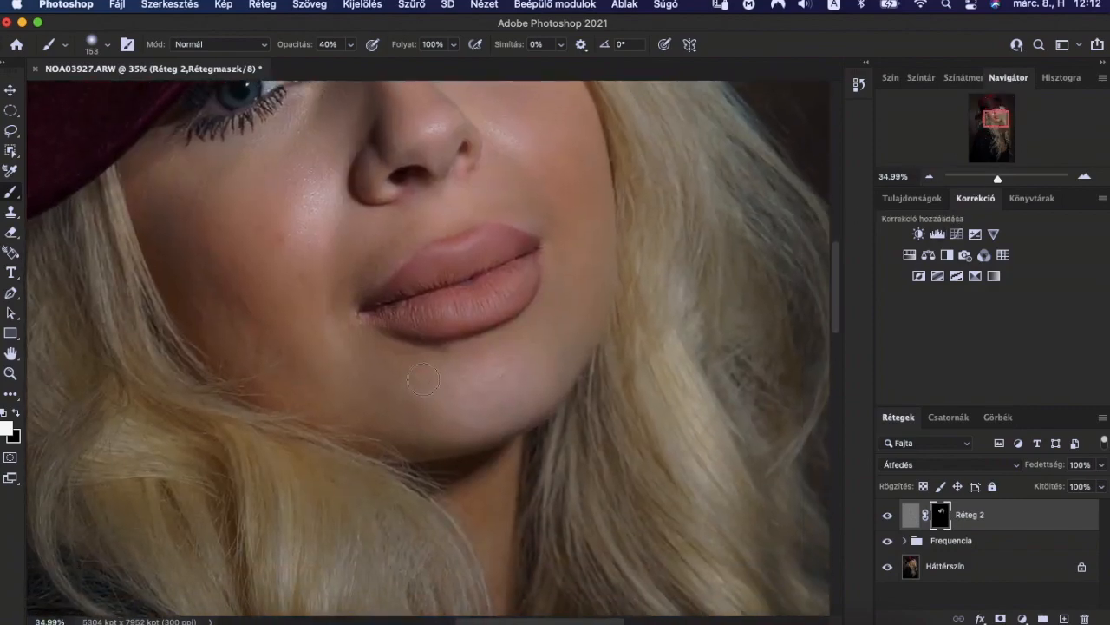
pyautogui.moveTo(452, 369)
pyautogui.mouseDown()
pyautogui.moveTo(471, 384)
pyautogui.moveTo(411, 417)
pyautogui.moveTo(382, 413)
pyautogui.moveTo(429, 437)
pyautogui.mouseUp()
pyautogui.moveTo(364, 354); pyautogui.dragTo(432, 373)
pyautogui.moveTo(364, 344); pyautogui.dragTo(453, 347)
pyautogui.moveTo(997, 119); pyautogui.dragTo(1000, 154)
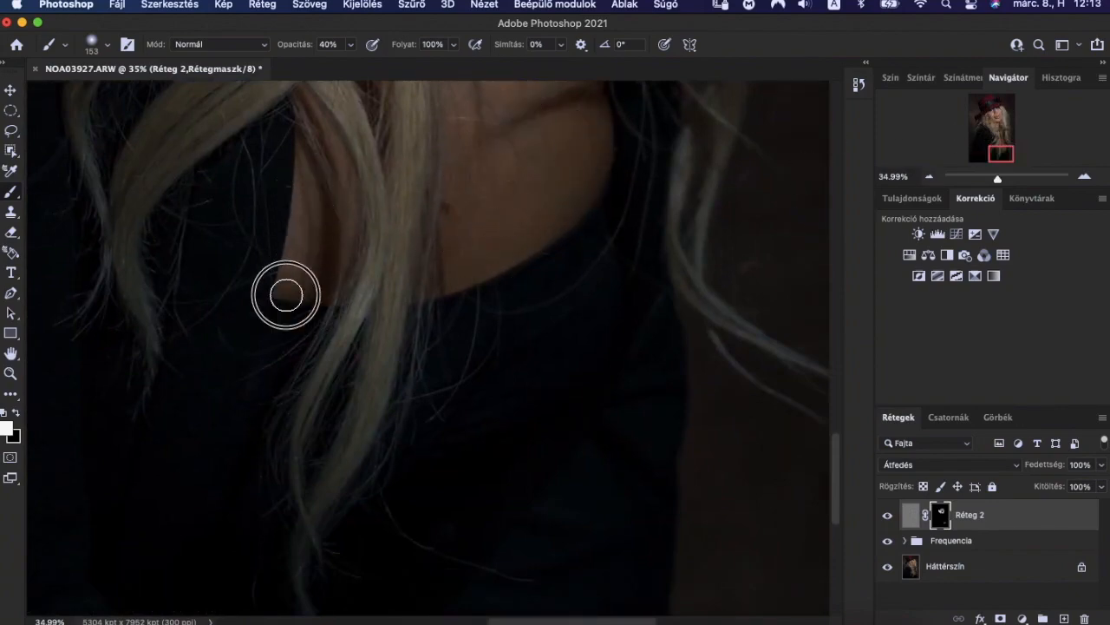
pyautogui.moveTo(999, 151); pyautogui.dragTo(998, 119)
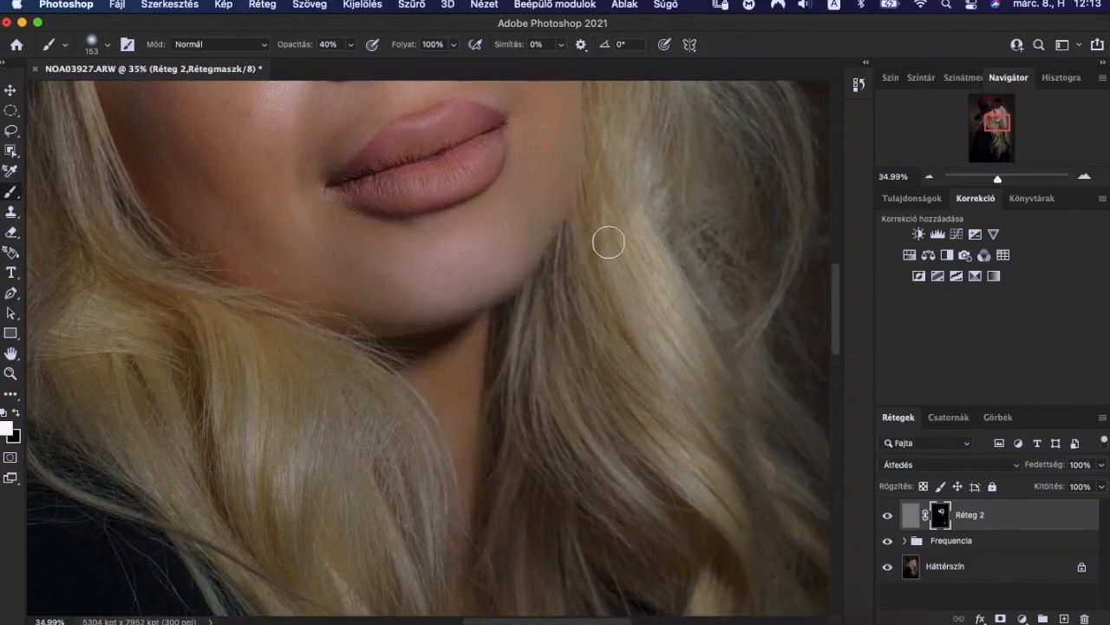
# Step: Examine the smoothed skin around the nose, cheeks and eyes up close and in the whole portrait
pyautogui.moveTo(986, 128); pyautogui.dragTo(986, 113)
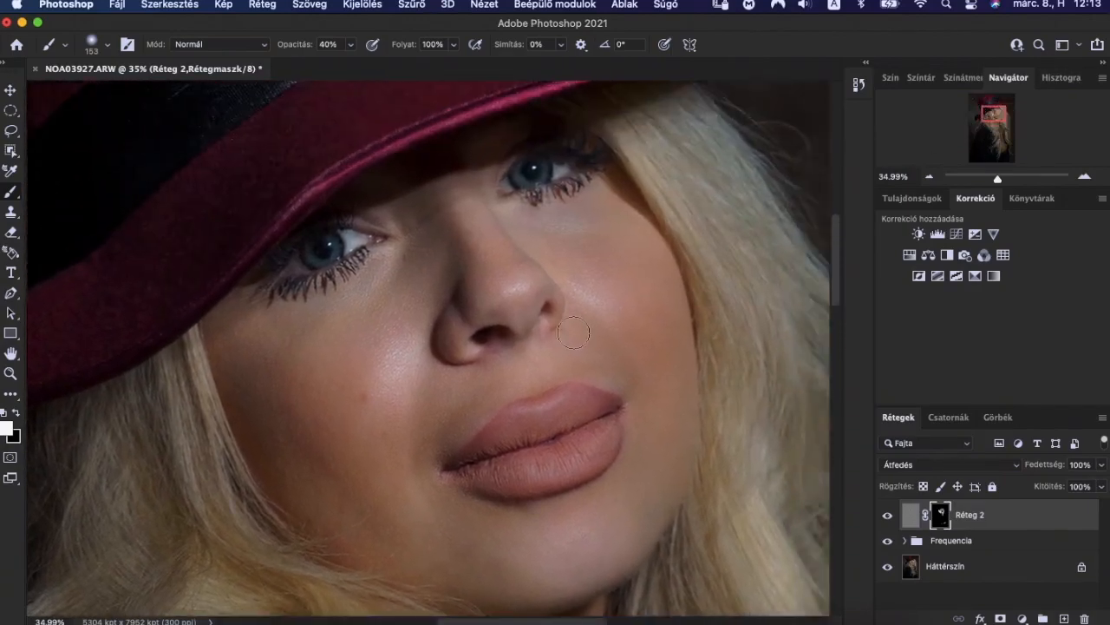
pyautogui.moveTo(999, 179); pyautogui.dragTo(1005, 179)
pyautogui.moveTo(1004, 107); pyautogui.dragTo(995, 126)
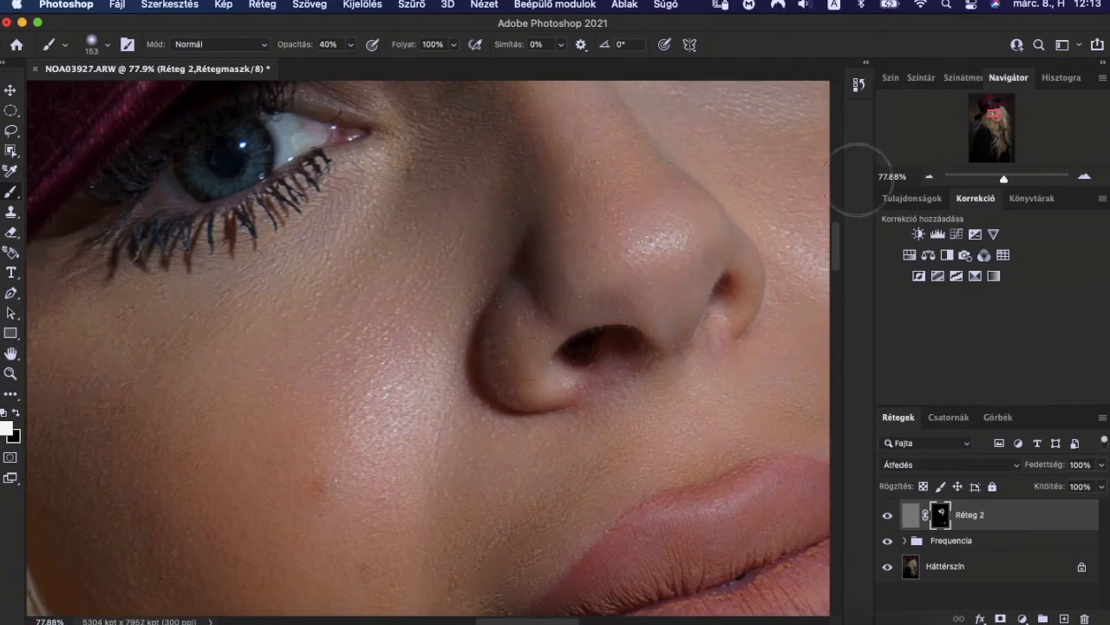
pyautogui.moveTo(997, 118); pyautogui.dragTo(995, 116)
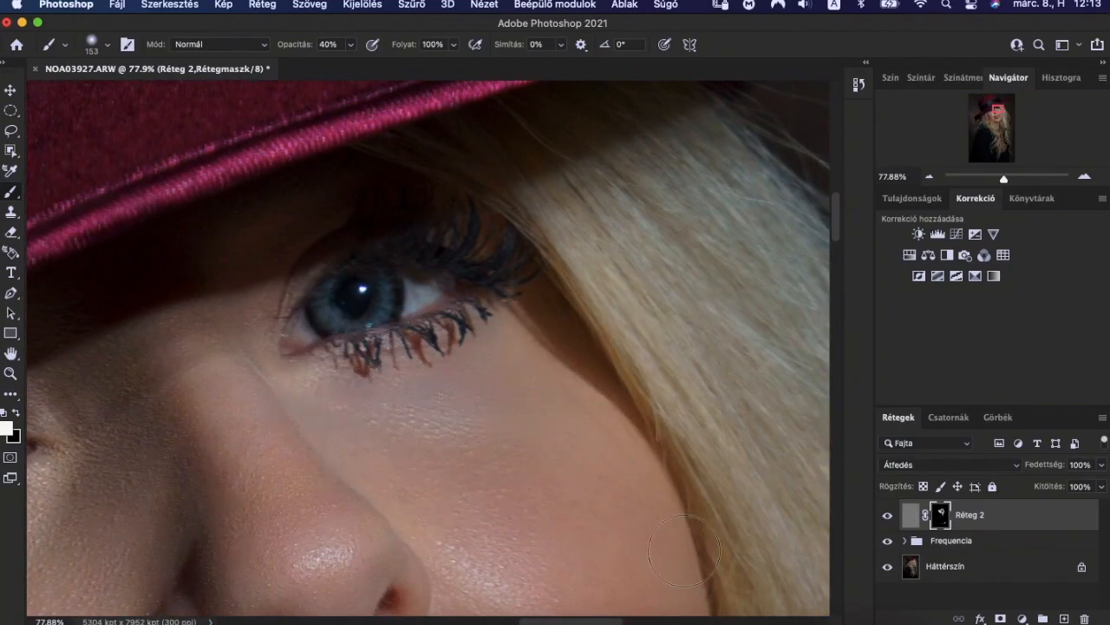
pyautogui.moveTo(999, 115)
pyautogui.mouseDown()
pyautogui.moveTo(1002, 126)
pyautogui.moveTo(997, 118)
pyautogui.mouseUp()
pyautogui.moveTo(1004, 178); pyautogui.dragTo(987, 178)
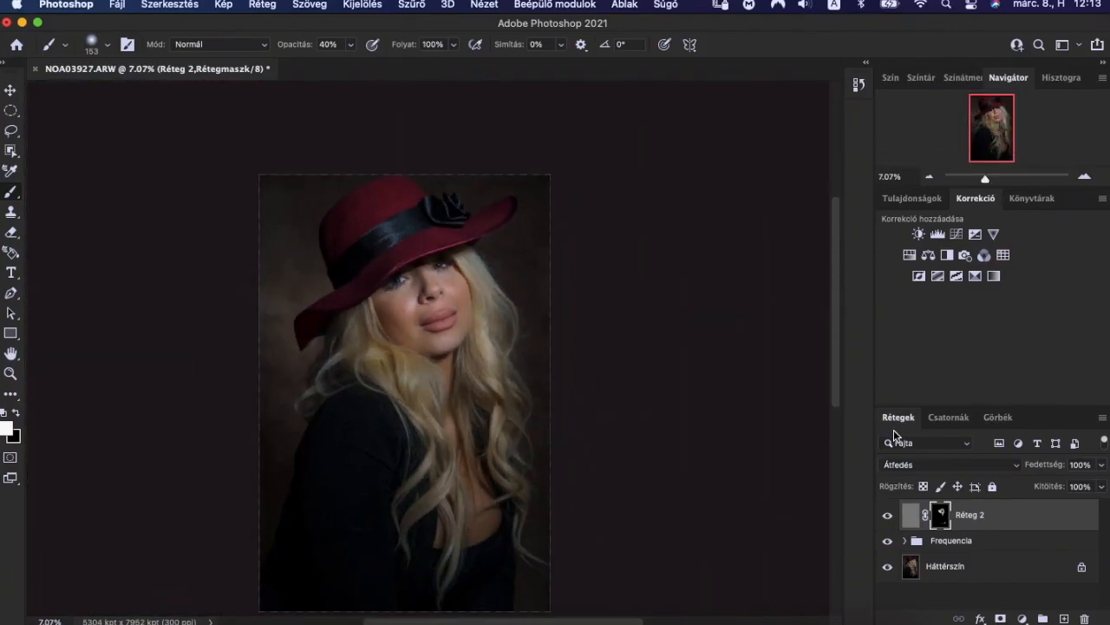
# Step: Stamp all visible layers into a new layer above Réteg 2
pyautogui.press('super+alt+shift+e')
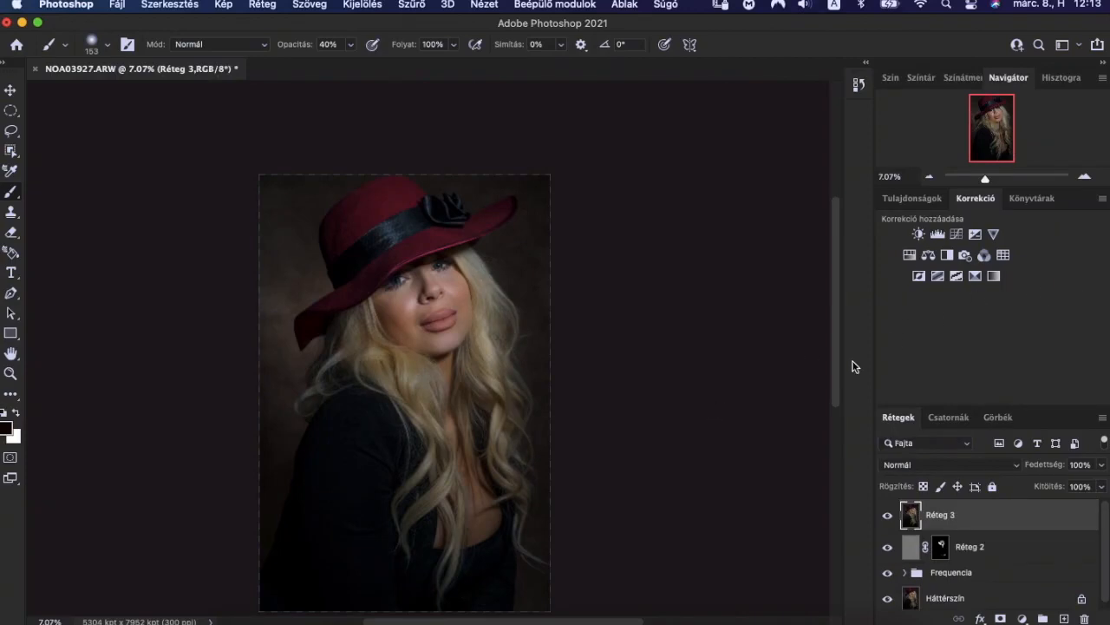
pyautogui.scroll(-3, 833, 377)
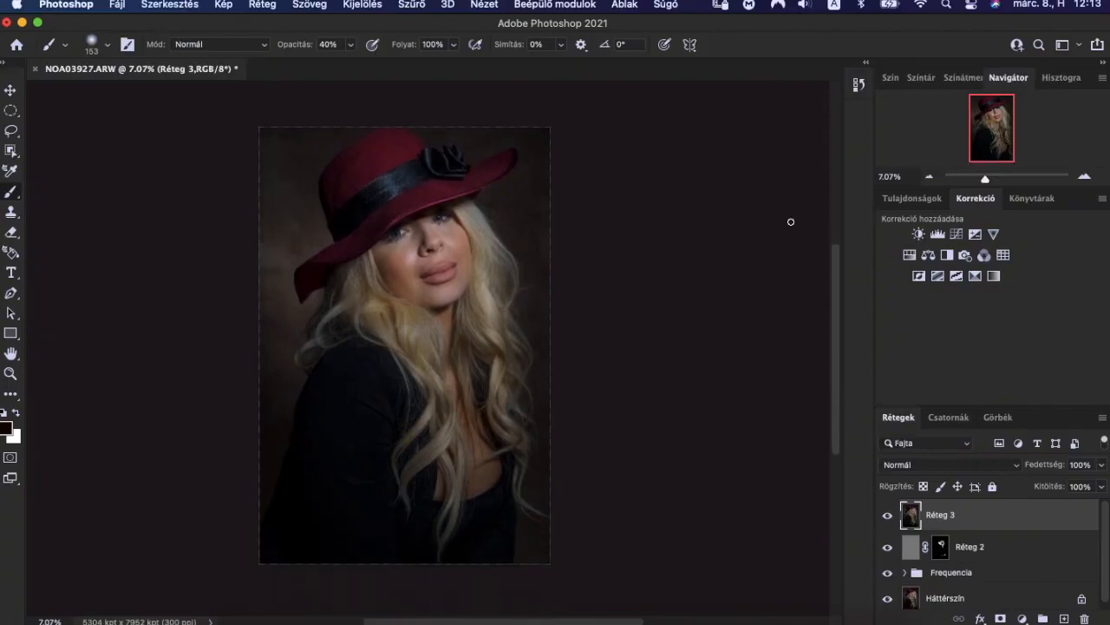
# Step: Try the Cseppfolyósítás filter on the face with Állmagasság 20, Állkapocs-kontúr -27 and Arcszélesség -50
pyautogui.click(415, 7)
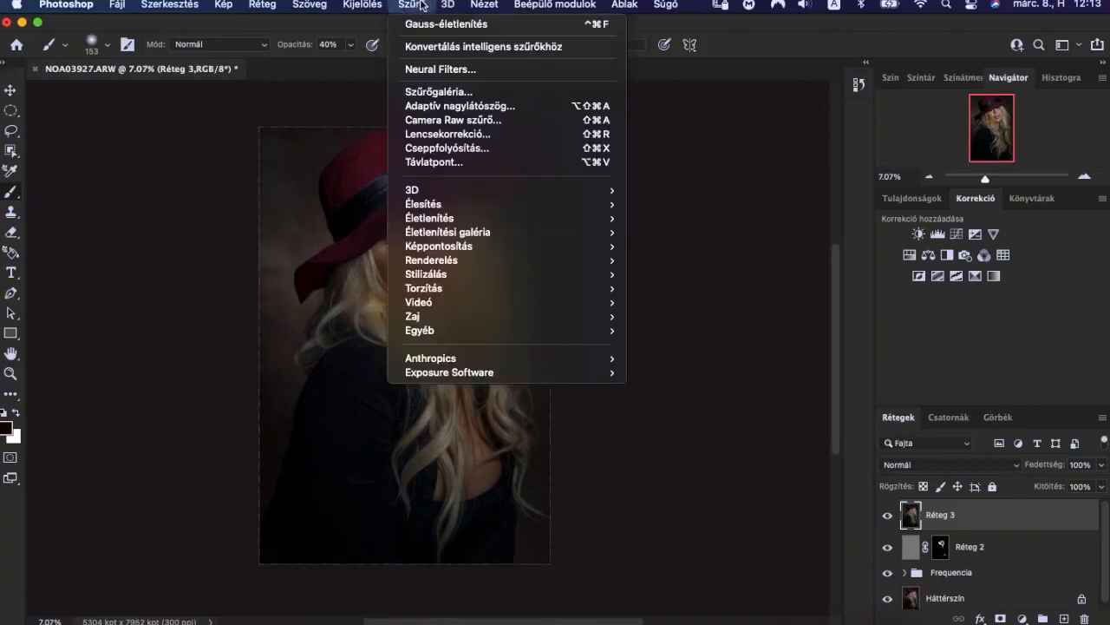
pyautogui.click(483, 148)
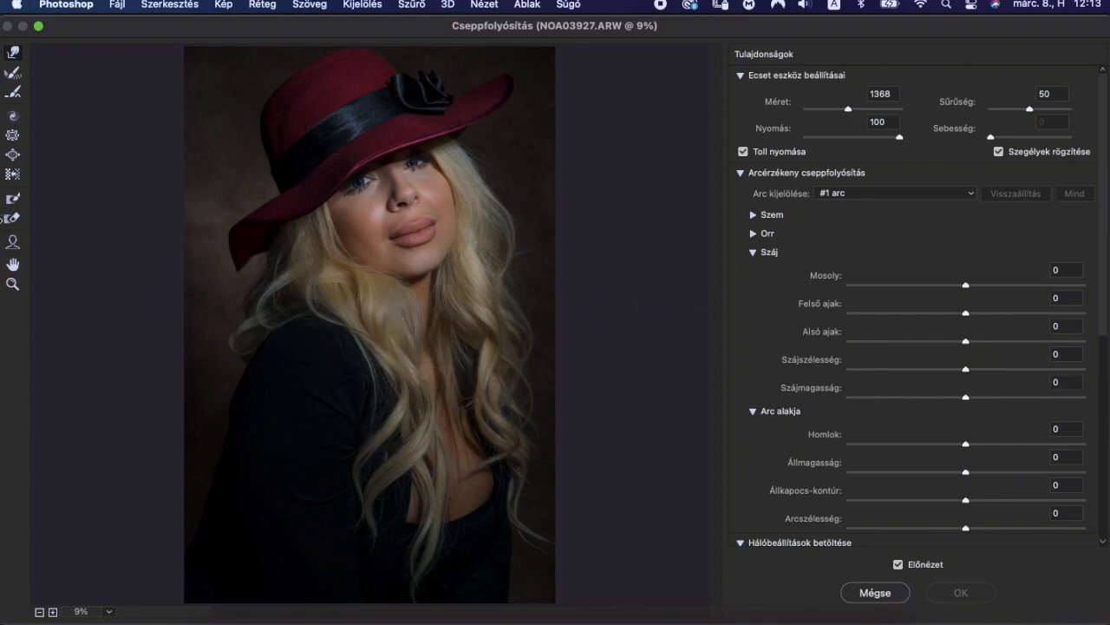
pyautogui.click(13, 243)
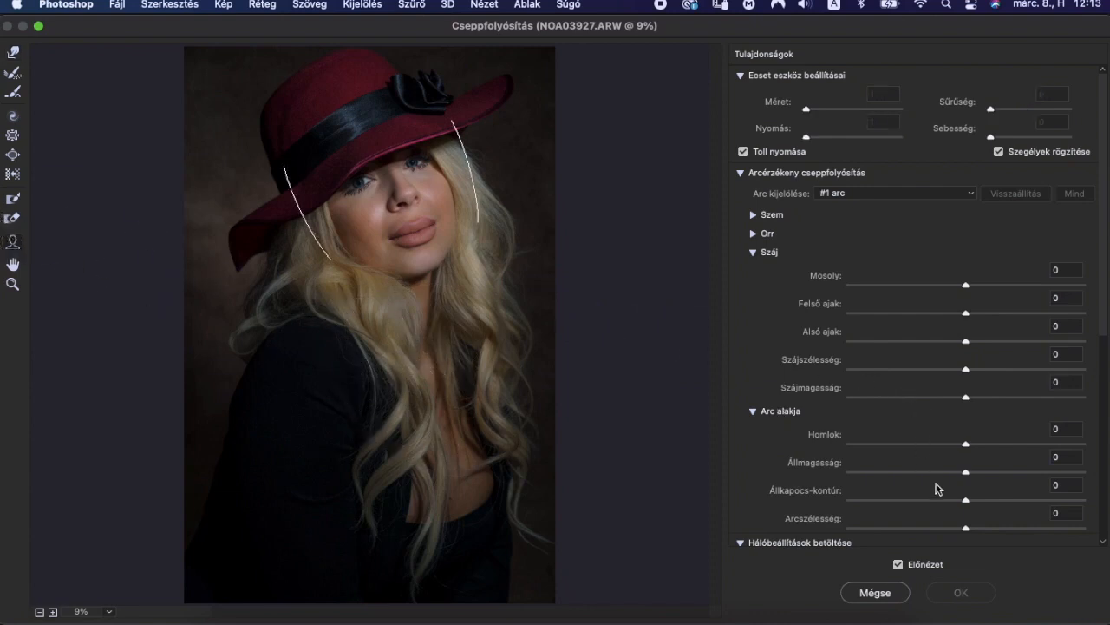
pyautogui.moveTo(968, 502); pyautogui.dragTo(905, 503)
pyautogui.moveTo(965, 528); pyautogui.dragTo(986, 473)
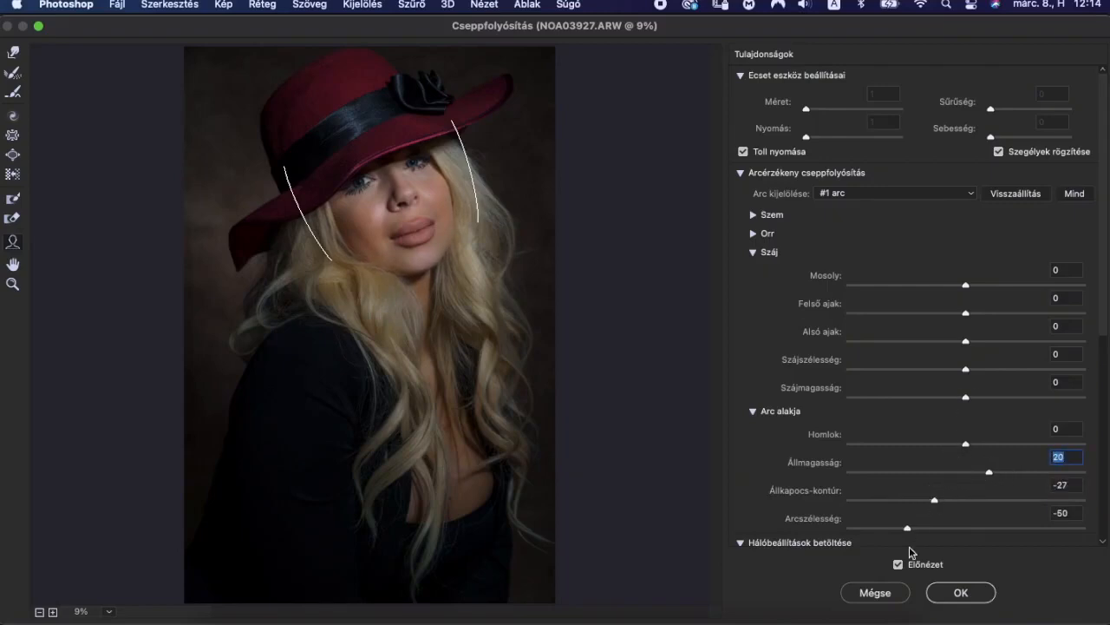
# Step: Try reshaping the face outline on the canvas to Homlok -21, Állmagasság -30, Állkapocs-kontúr -14 and Arcszélesség 12
pyautogui.moveTo(376, 272); pyautogui.dragTo(425, 274)
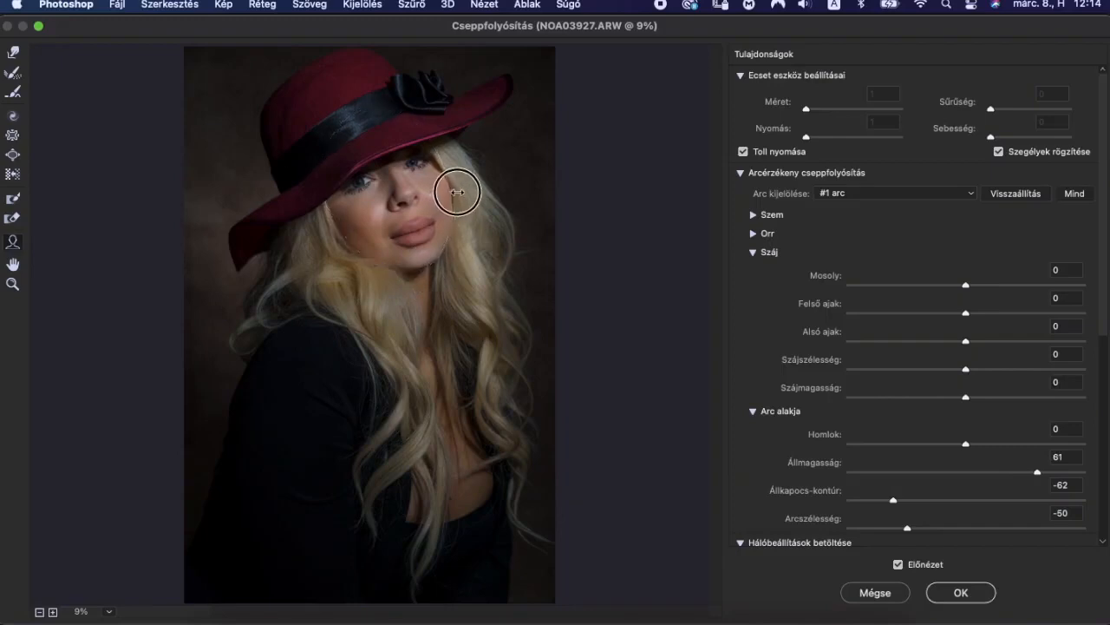
pyautogui.moveTo(457, 192); pyautogui.dragTo(460, 192)
pyautogui.moveTo(449, 234); pyautogui.dragTo(427, 276)
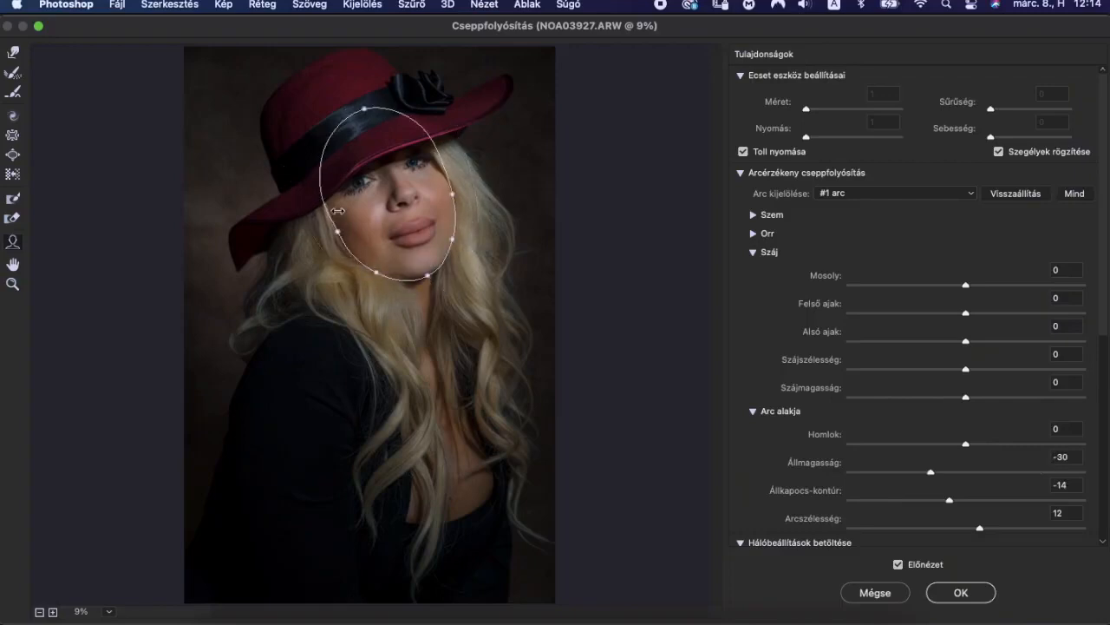
pyautogui.moveTo(365, 107); pyautogui.dragTo(343, 182)
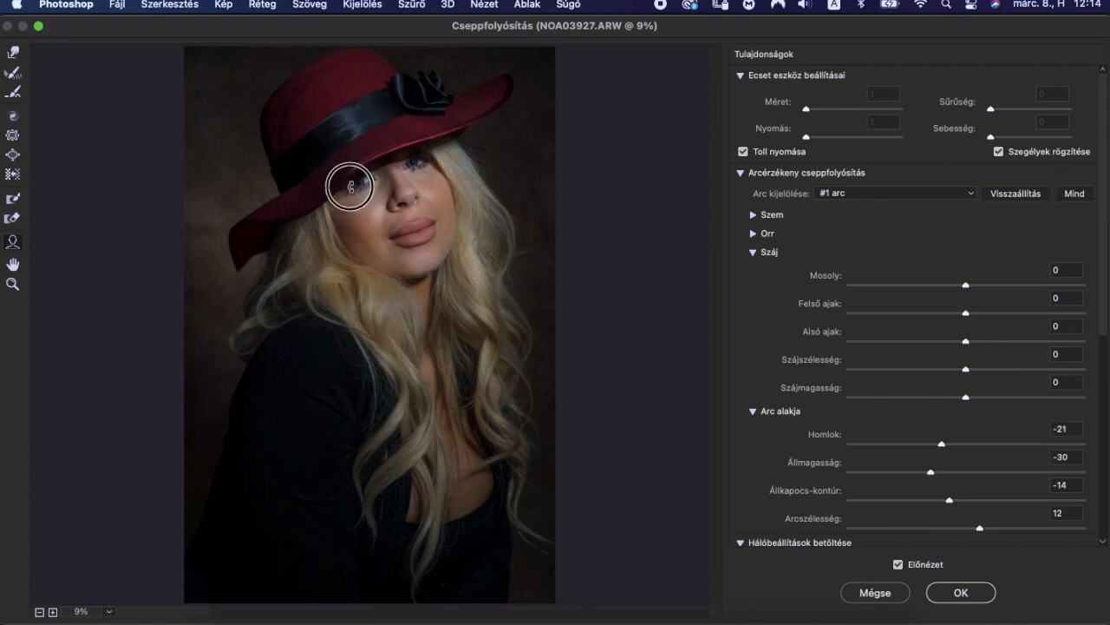
# Step: Try reshaping one eye with Szemvastagság 32 and the mouth with Alsó ajak 100 and Szájszélesség -8
pyautogui.click(351, 189)
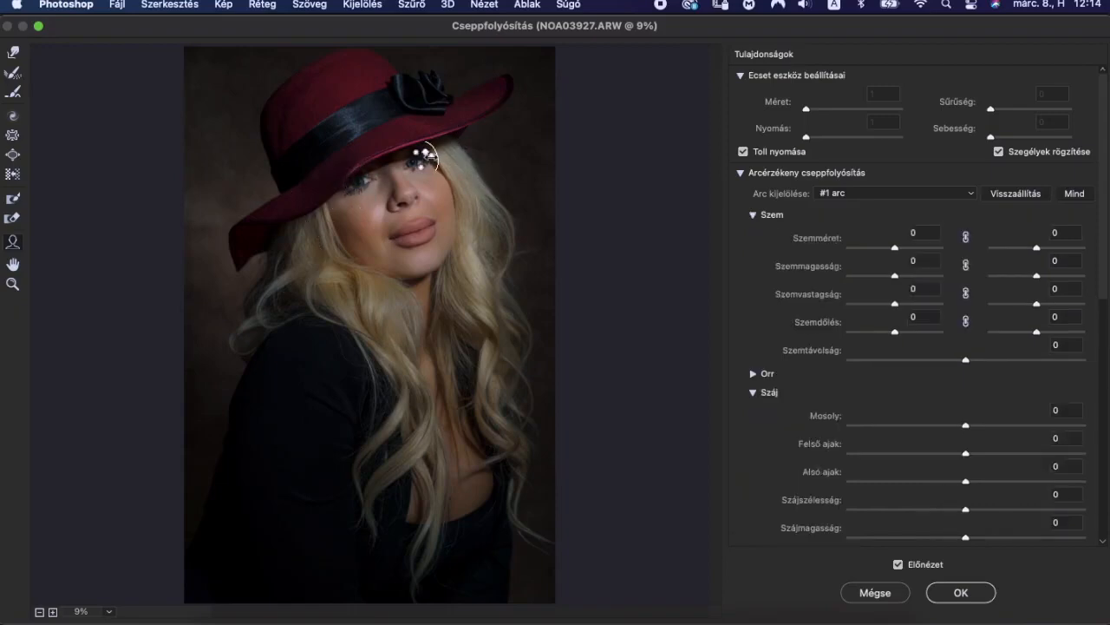
pyautogui.moveTo(428, 157); pyautogui.dragTo(431, 159)
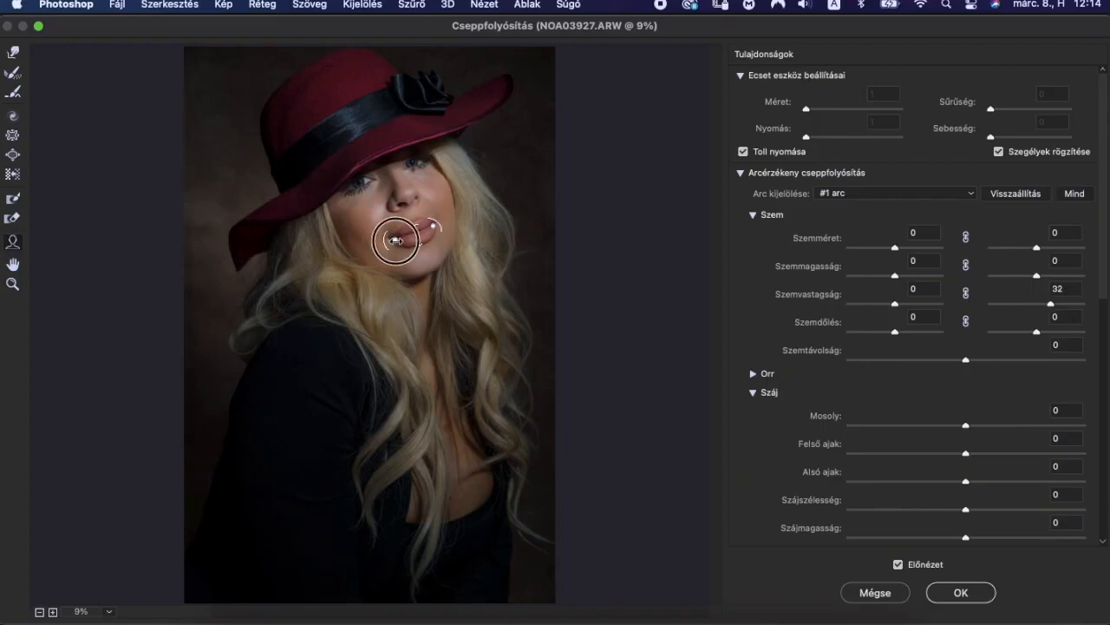
pyautogui.moveTo(391, 238); pyautogui.dragTo(416, 225)
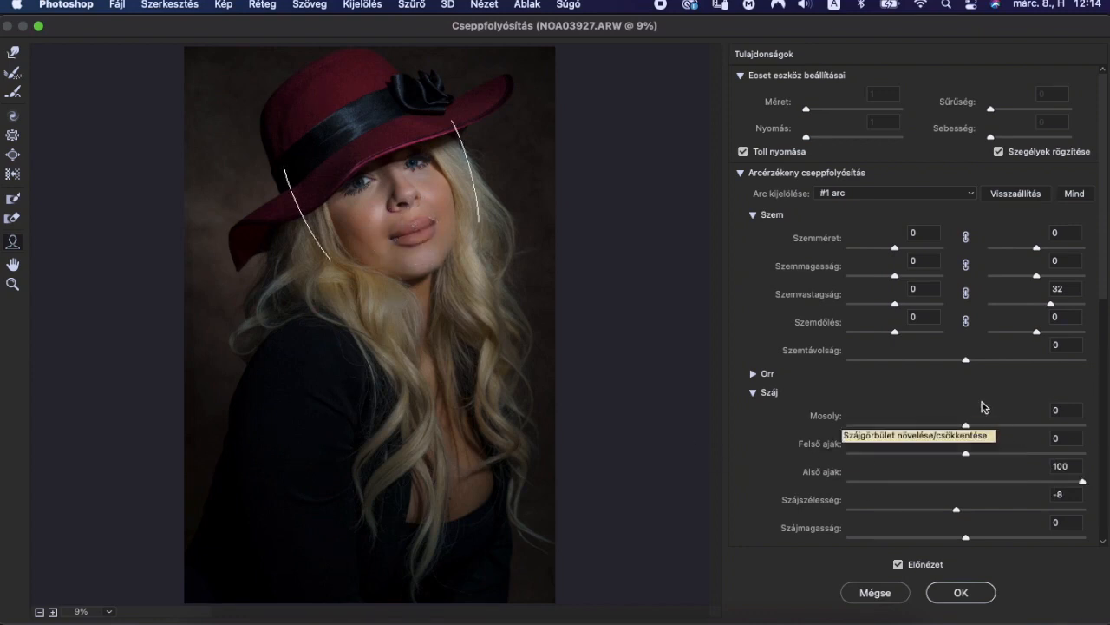
# Step: Try Felső ajak at -81 and other lip values, and discard all Cseppfolyósítás changes
pyautogui.click(967, 454)
pyautogui.moveTo(966, 454); pyautogui.dragTo(872, 453)
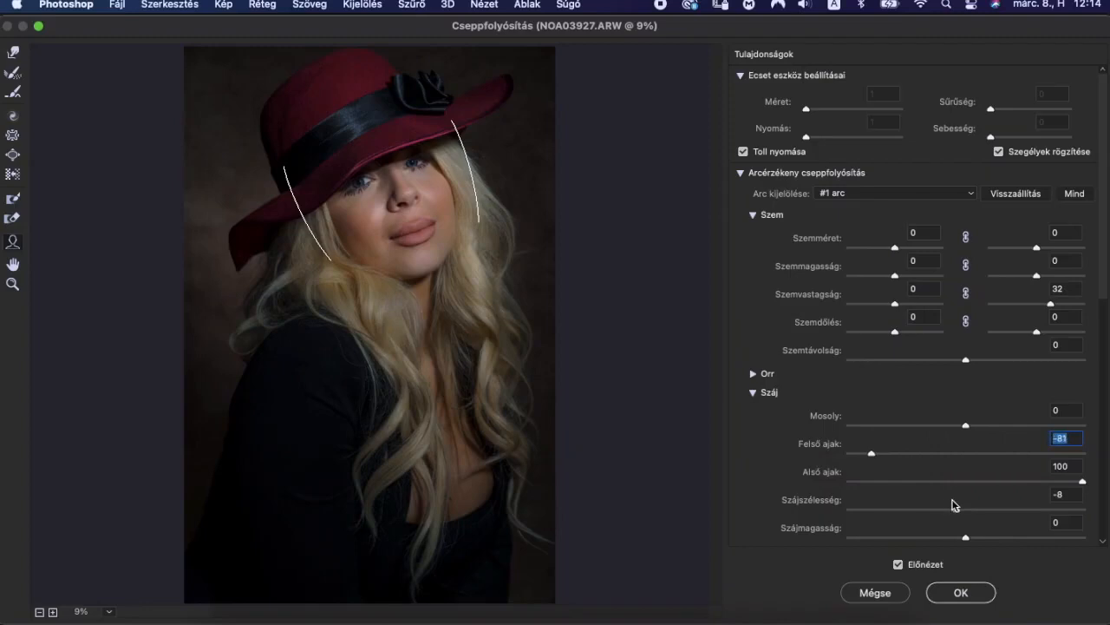
pyautogui.moveTo(1082, 482); pyautogui.dragTo(1081, 510)
pyautogui.moveTo(870, 457); pyautogui.dragTo(926, 473)
pyautogui.moveTo(1101, 269); pyautogui.dragTo(1084, 512)
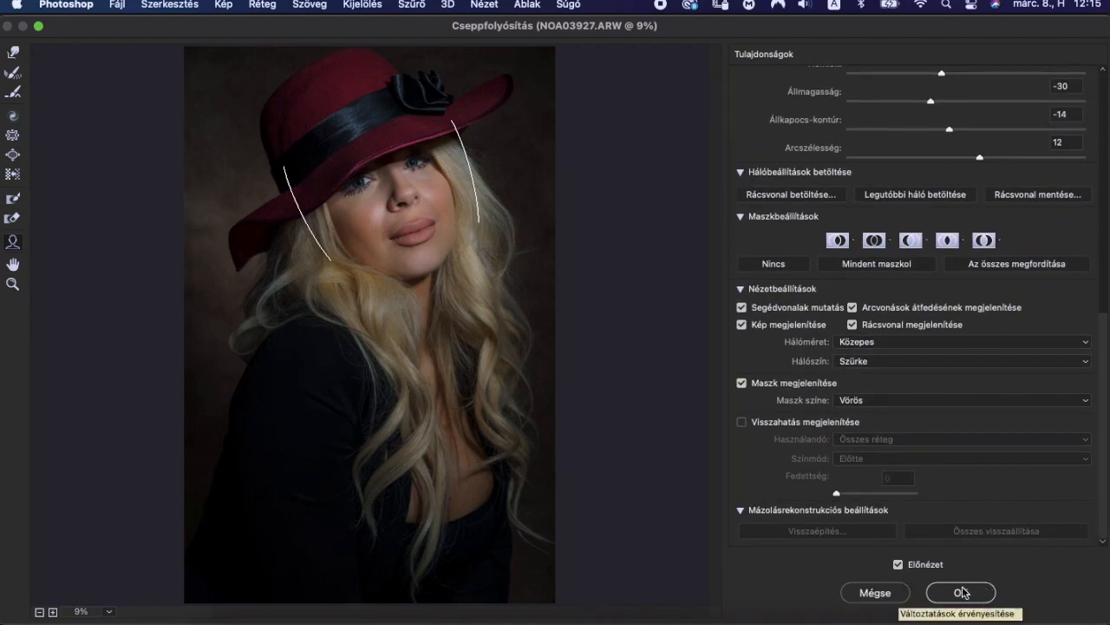
pyautogui.click(872, 595)
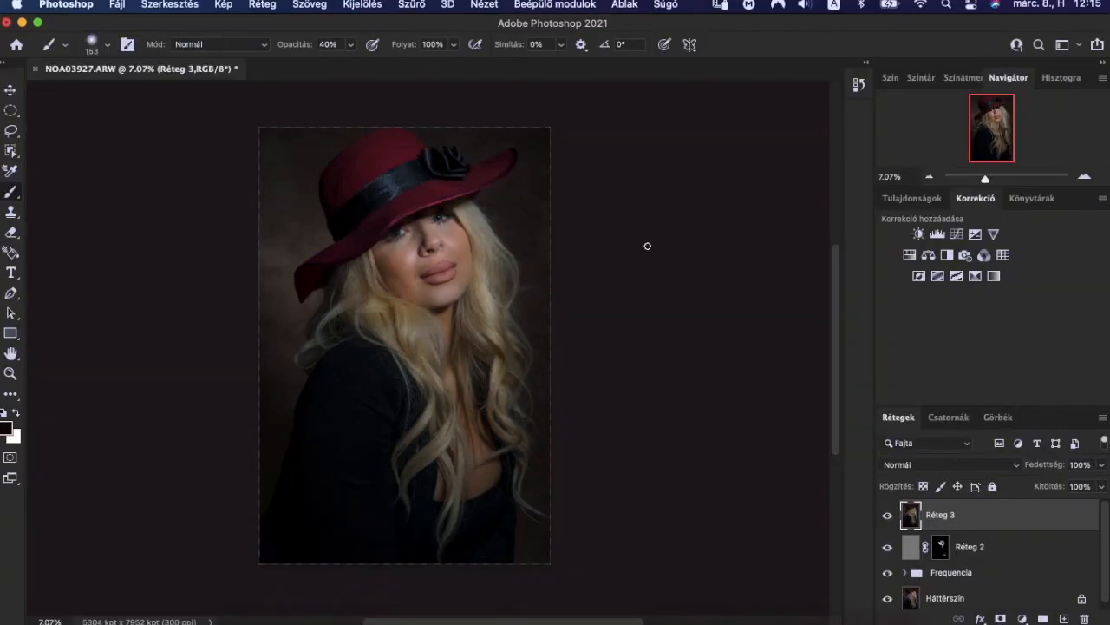
# Step: Open the Exportálás ekként settings for the retouched portrait
pyautogui.click(117, 5)
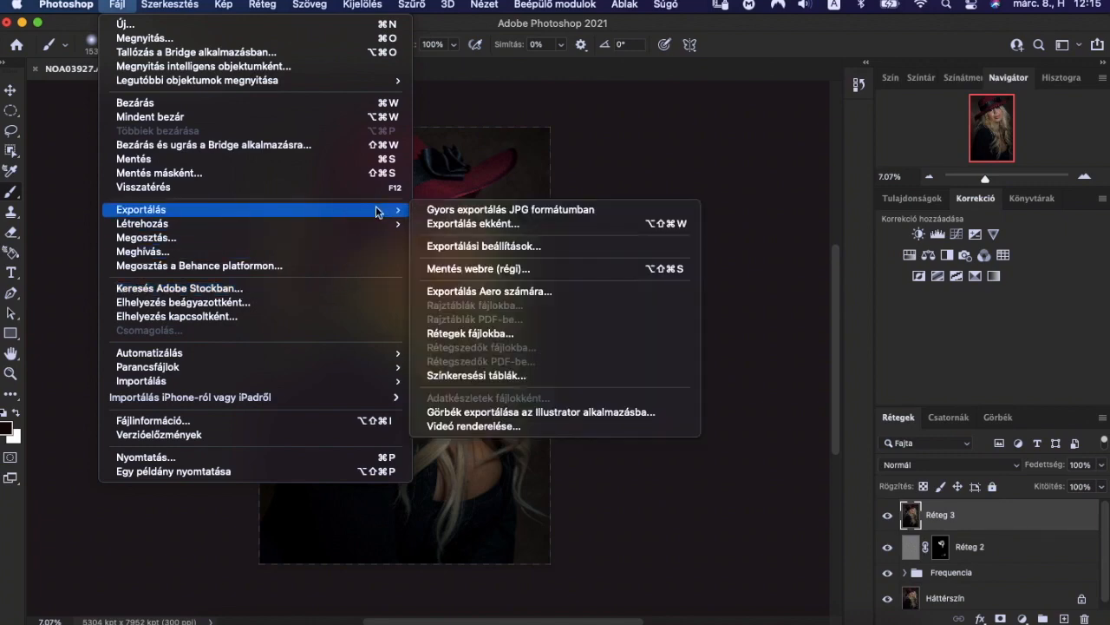
pyautogui.moveTo(372, 209)
pyautogui.click(456, 225)
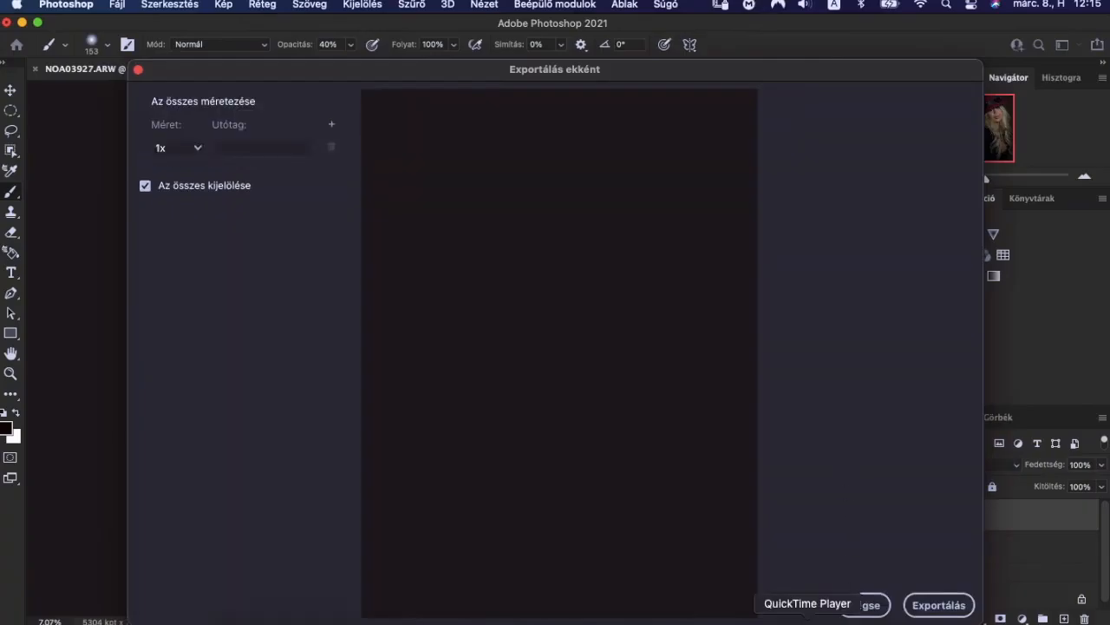
pyautogui.click(818, 612)
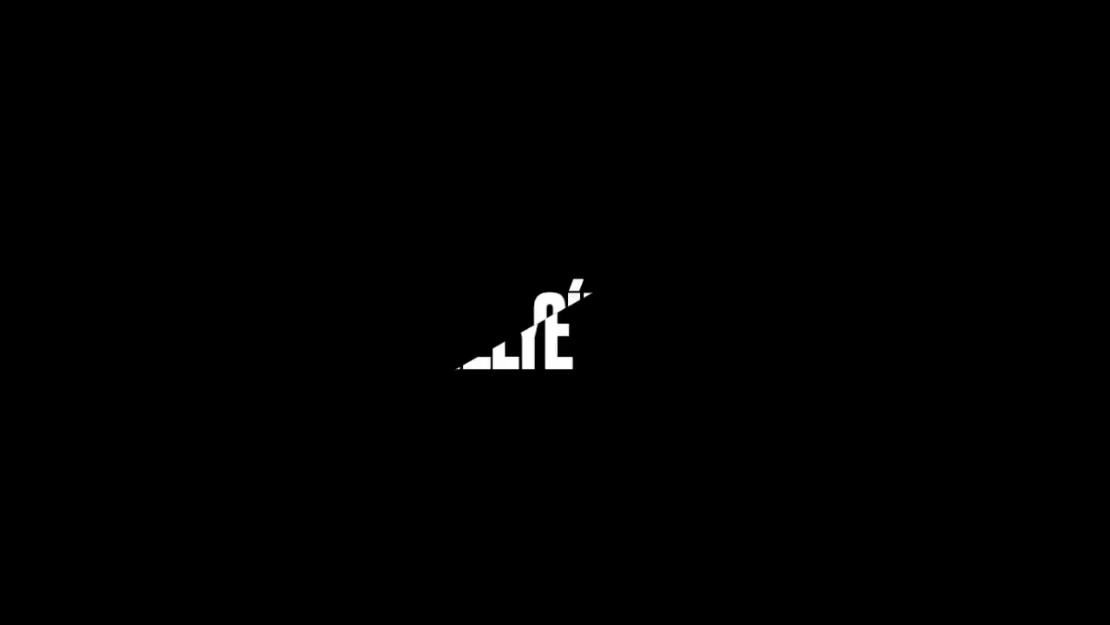